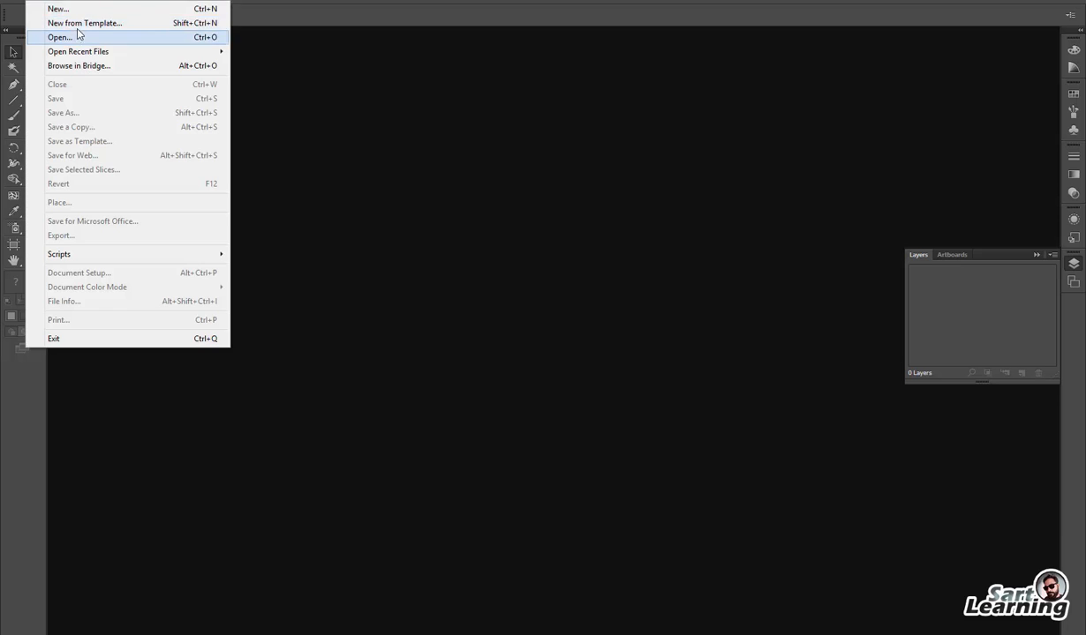
Create a new RGB document of 1920 × 1080 px with one artboard
left_click(58, 9)
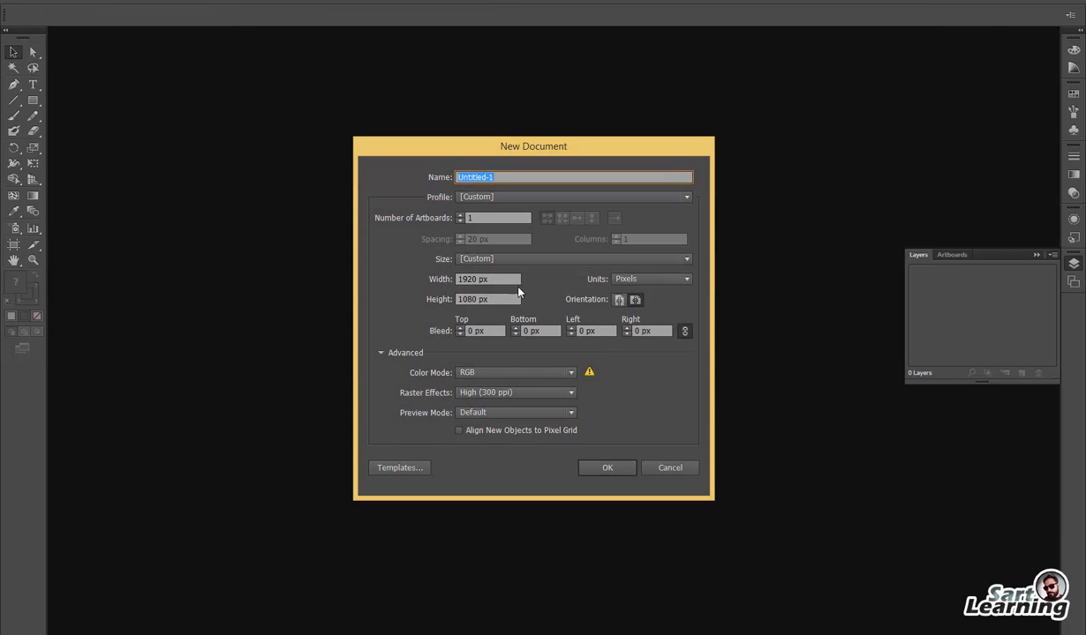
left_click(617, 469)
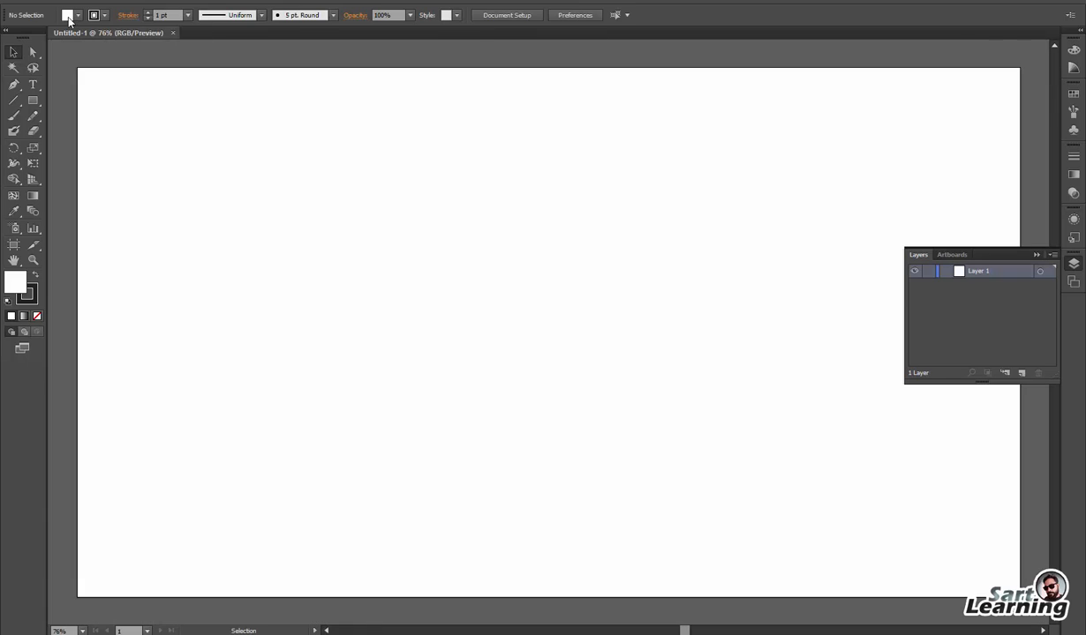
Open the logo file 3511583.ai from the supermarket-logo-template folder inside tutorial_logo animation, accepting the font substitutions
left_click(36, 2)
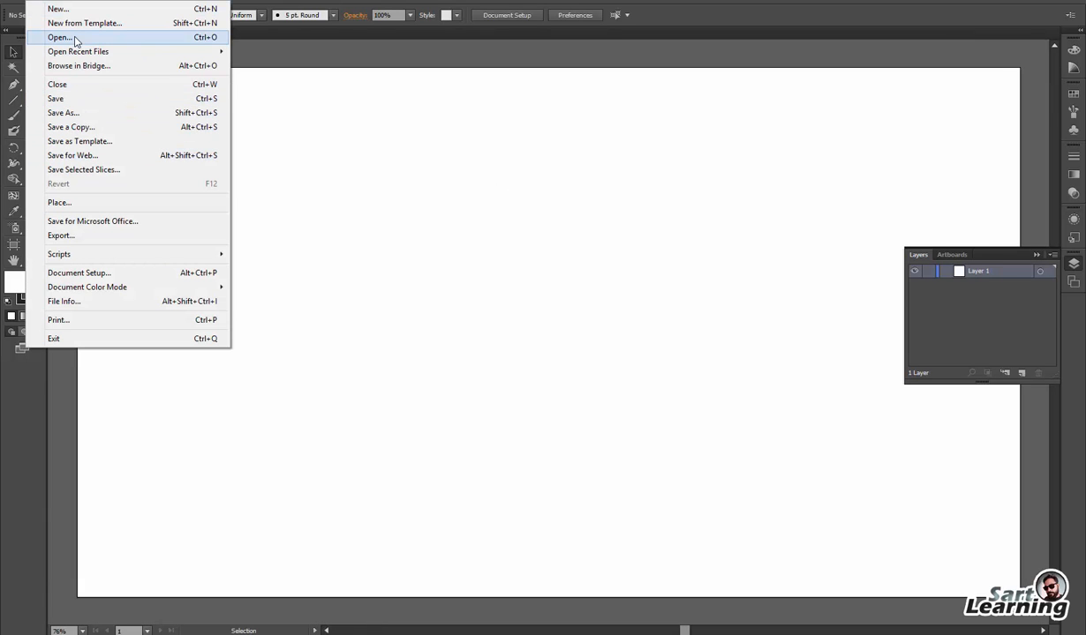
left_click(59, 37)
left_click(37, 85)
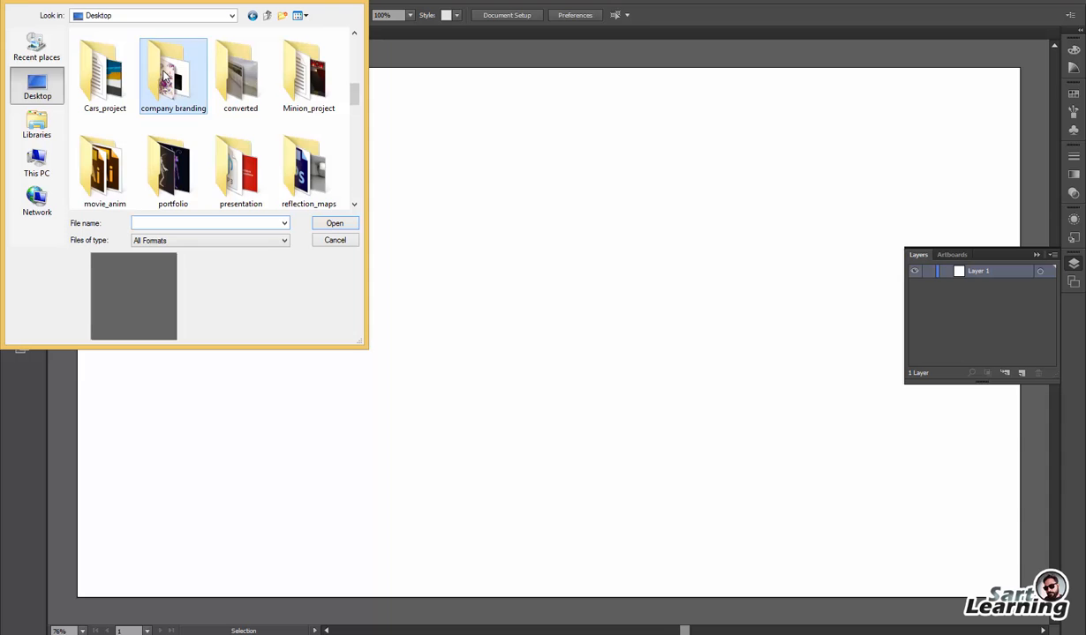
scroll(164, 79, "down", 5)
double_click(182, 83)
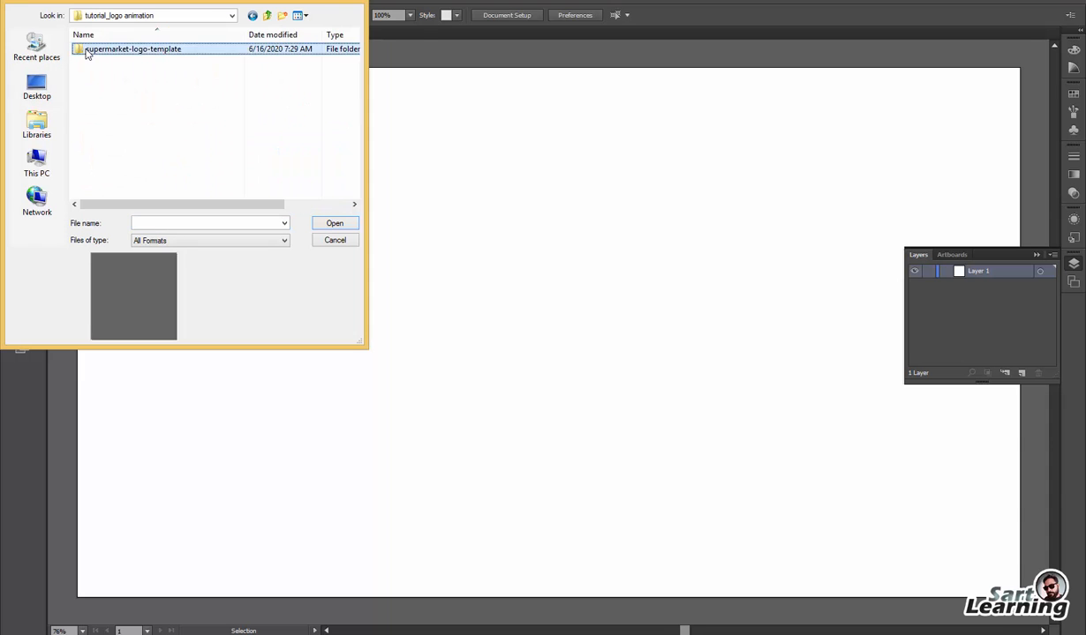
double_click(86, 50)
left_click(89, 50)
double_click(102, 50)
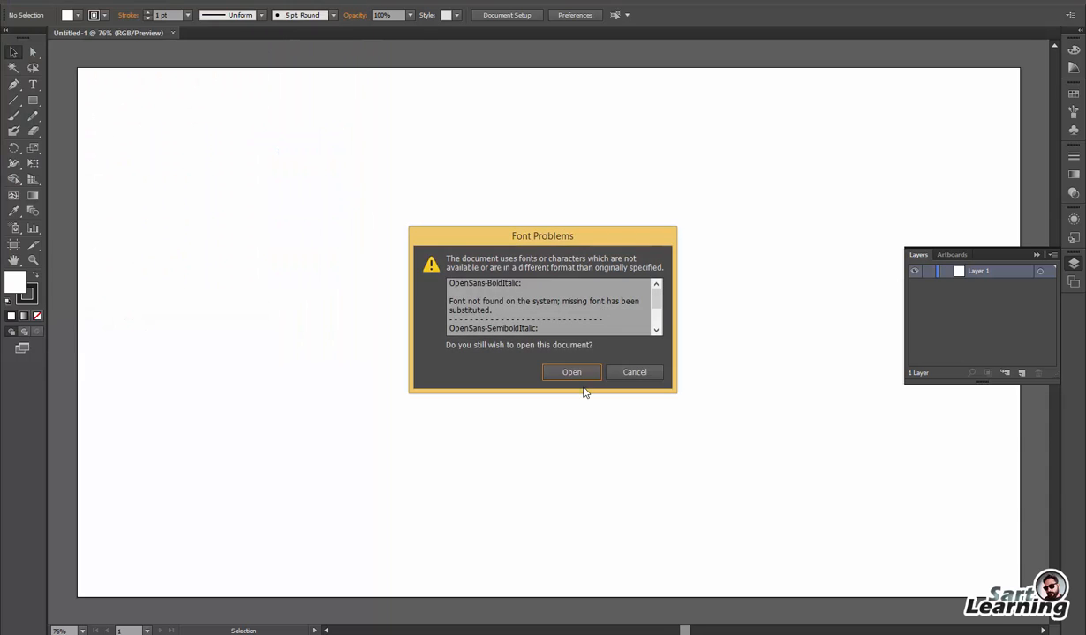
left_click(564, 372)
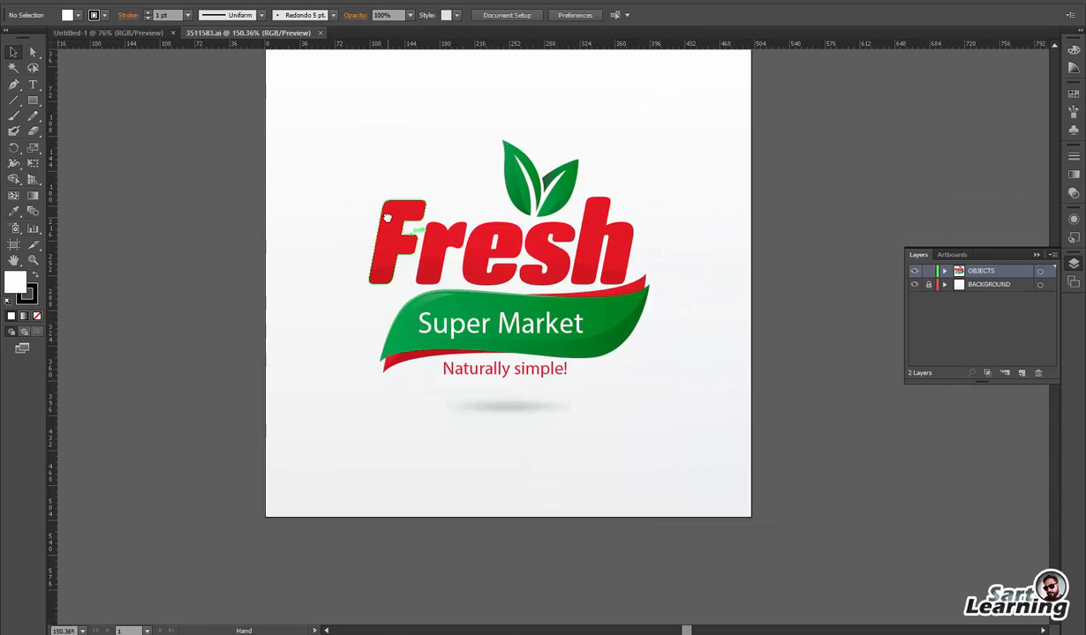
Copy the whole Fresh Super Market logo artwork and paste it into the Untitled-1 document
left_click_drag(320, 131, 729, 453)
left_click(700, 398)
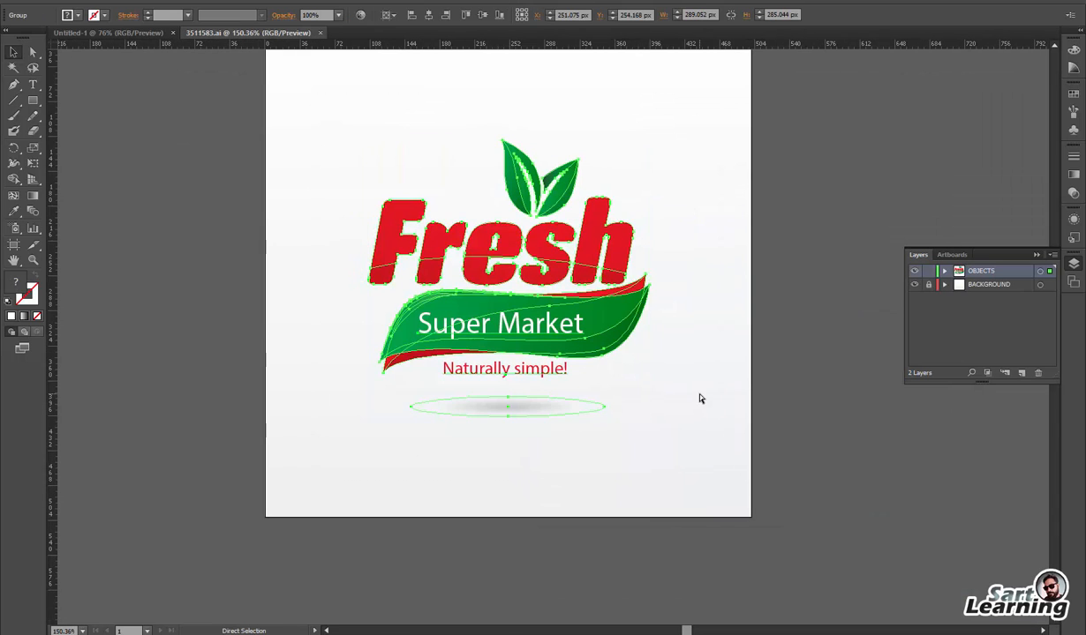
left_click(369, 200)
left_click(108, 32)
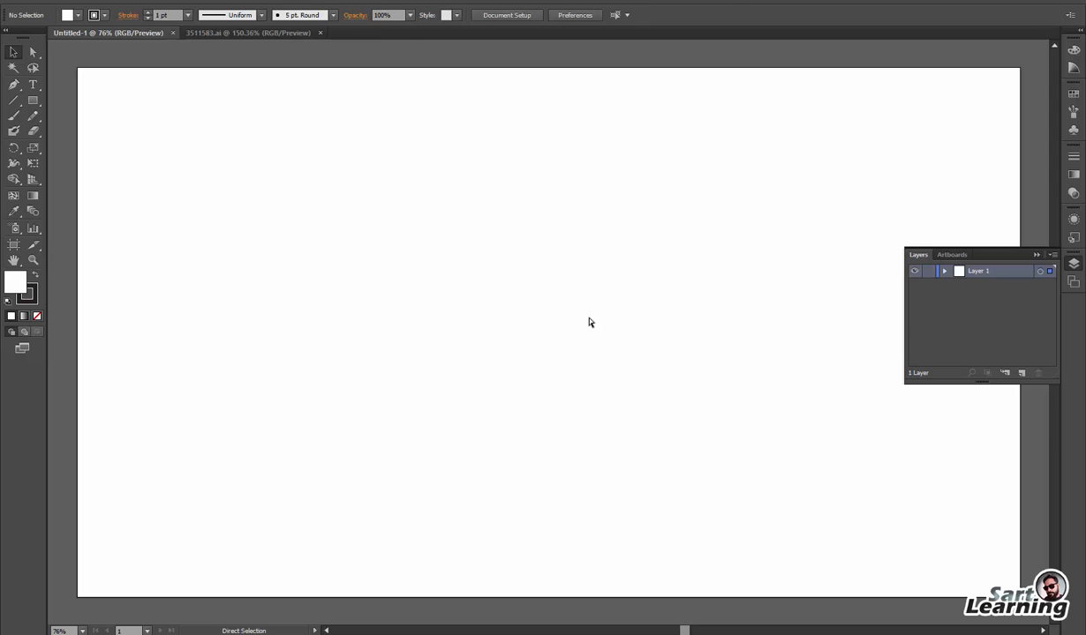
key("ctrl+v")
Enlarge the pasted logo proportionally to about 593 × 585 px, centred on the artboard
left_click_drag(618, 262, 738, 238)
left_click(735, 356)
left_click(517, 395)
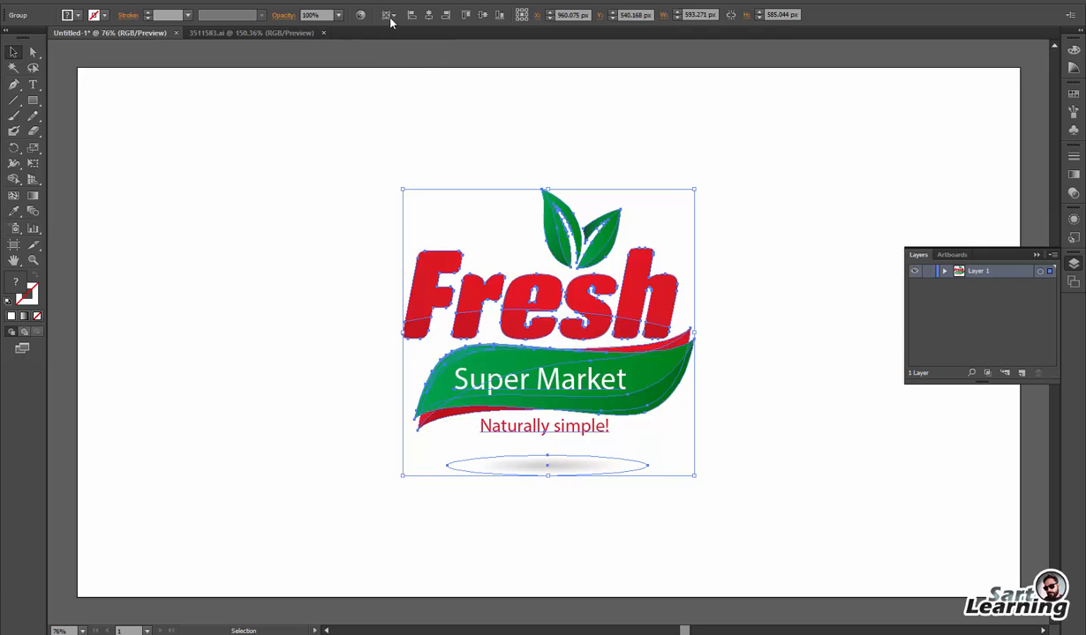
Ungroup the logo and delete the grey shadow ellipse beneath it
left_click(726, 287)
left_click(594, 468)
left_click(693, 459)
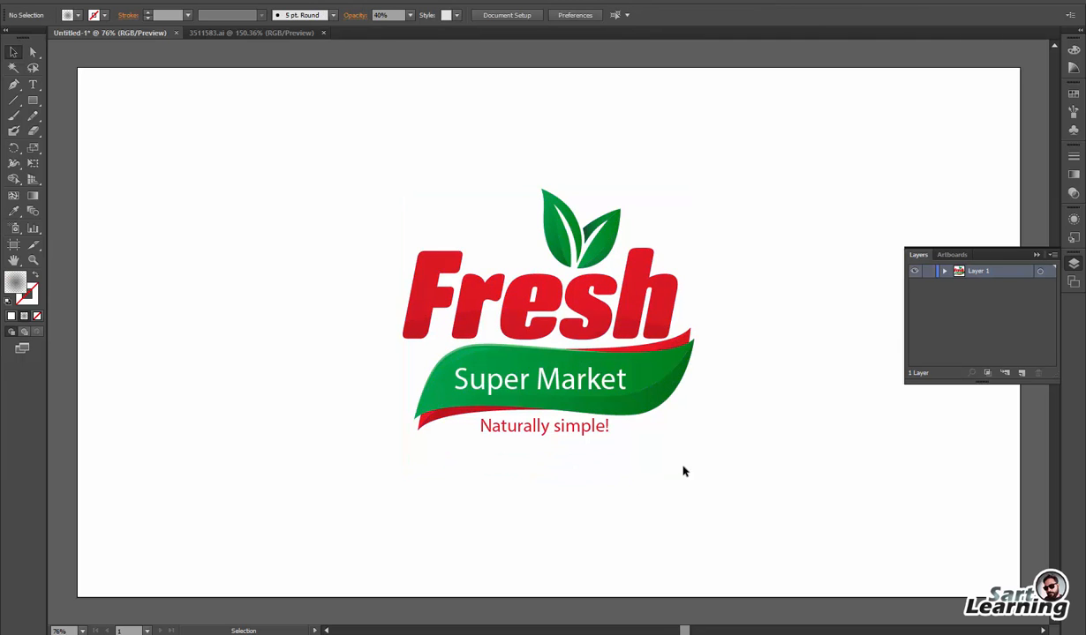
Cut the "Super Market" text and paste it in front, at the same position, on a new layer
left_click(650, 378)
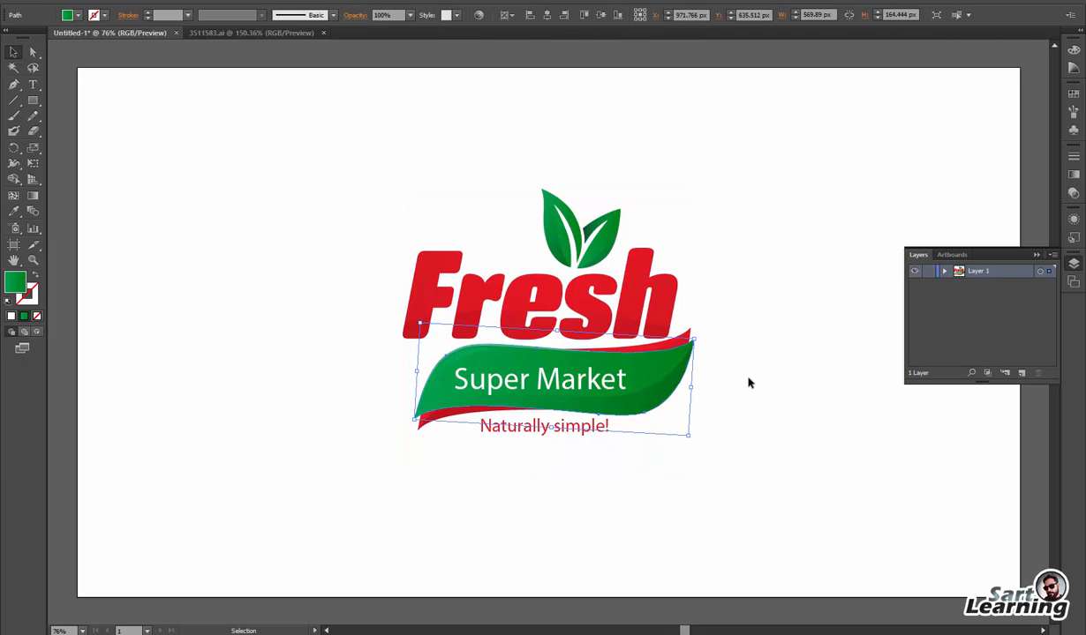
left_click(749, 383)
left_click(540, 378)
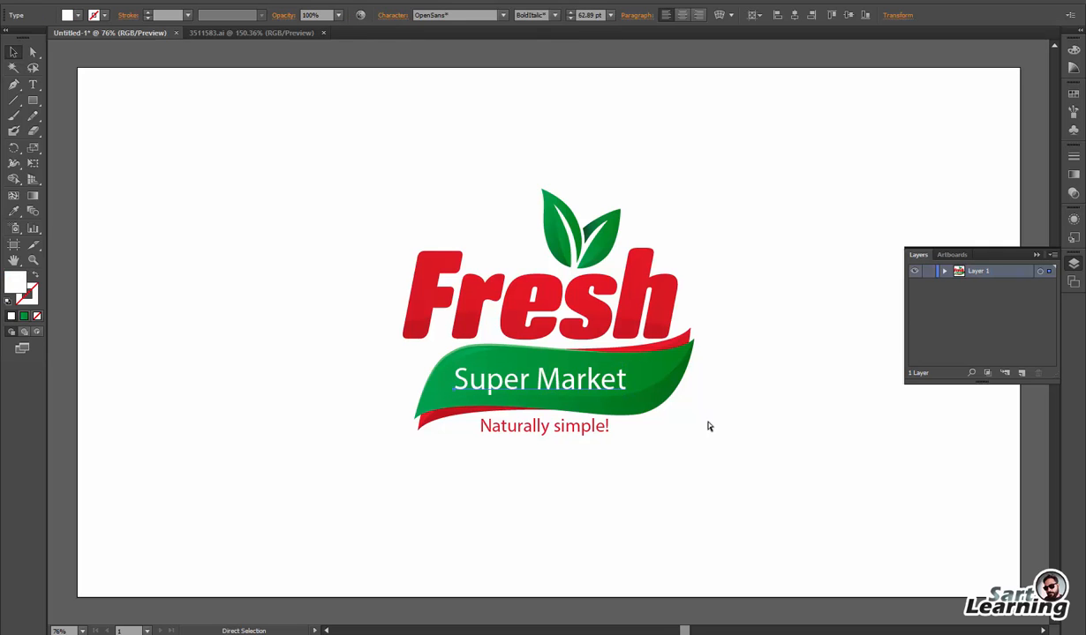
key("Delete")
left_click(1021, 373)
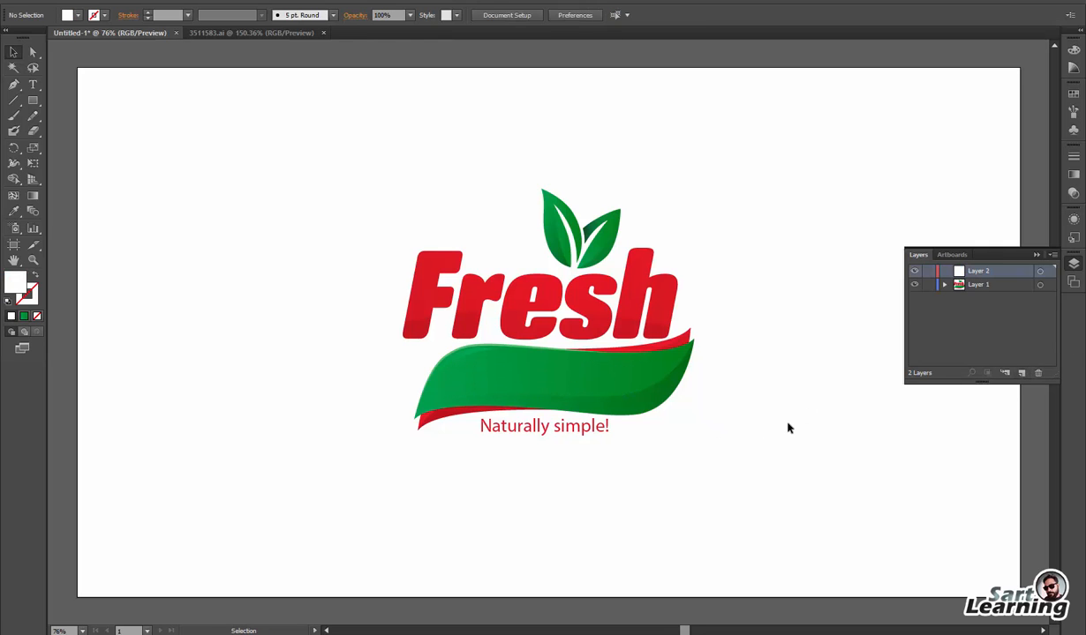
key("ctrl+f")
left_click(689, 388)
left_click_drag(669, 376, 723, 423)
key("ctrl+z")
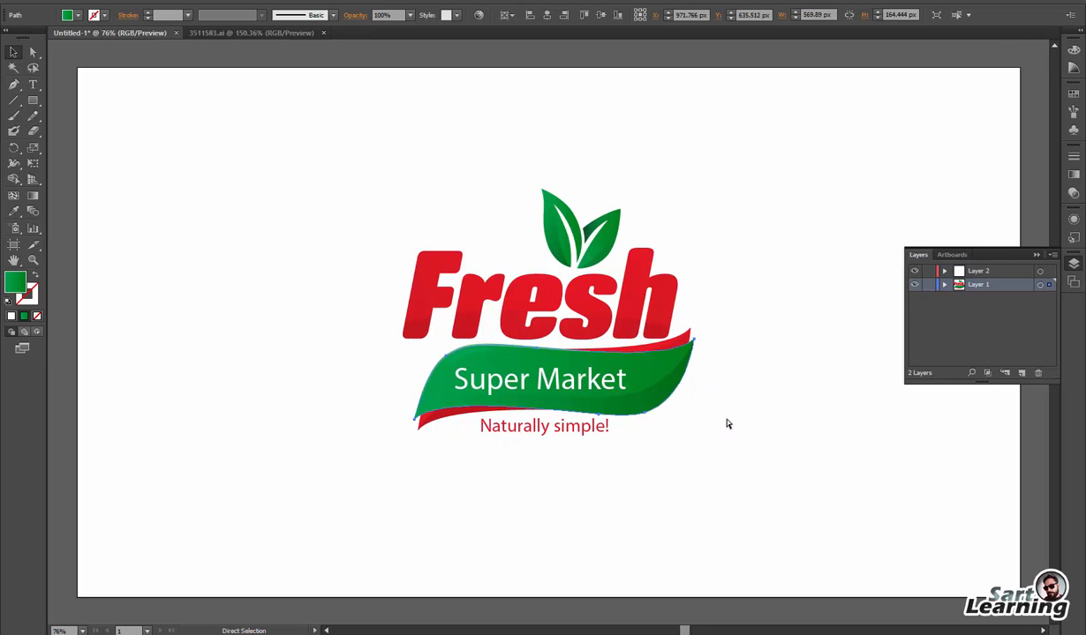
key("ctrl+z")
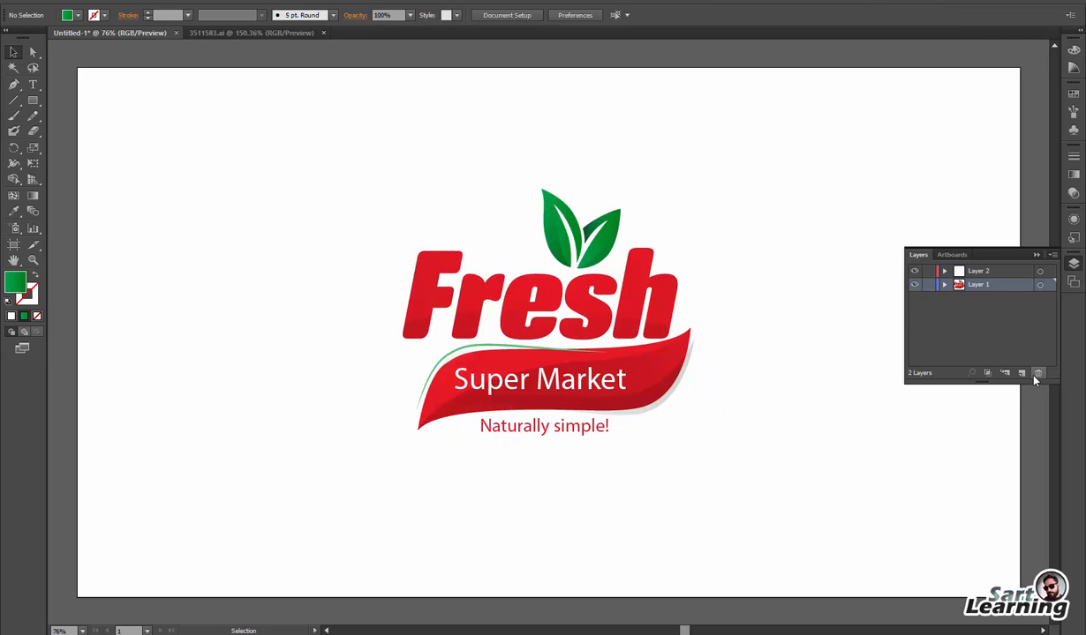
key("ctrl+shift+z")
Move the green banner together with its highlight edge onto its own new layer, keeping its position
left_click(480, 347)
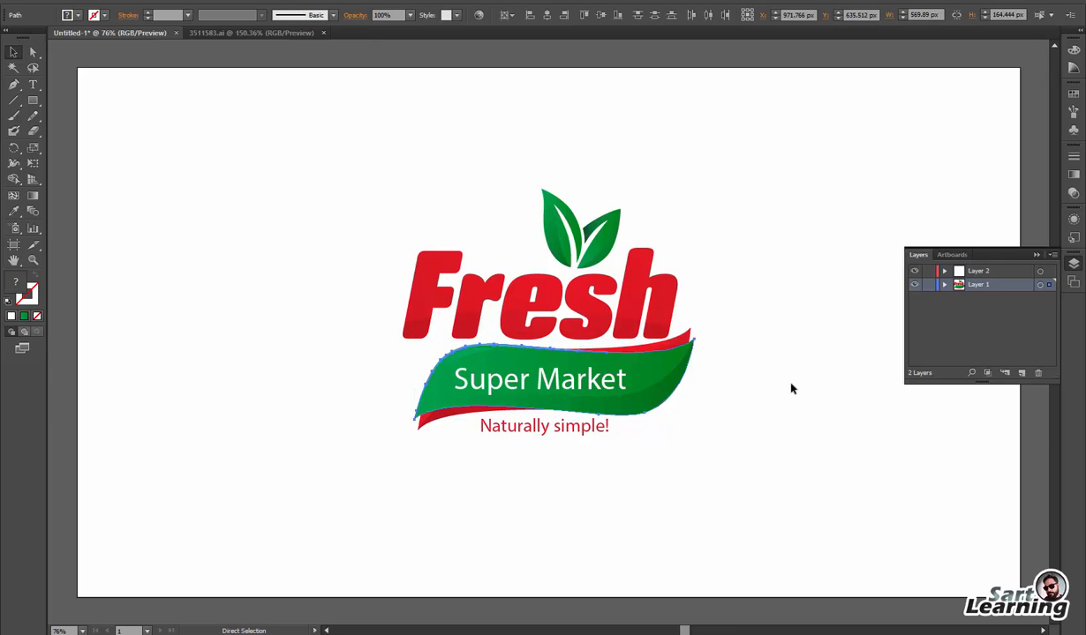
key("ctrl+x")
left_click(1021, 373)
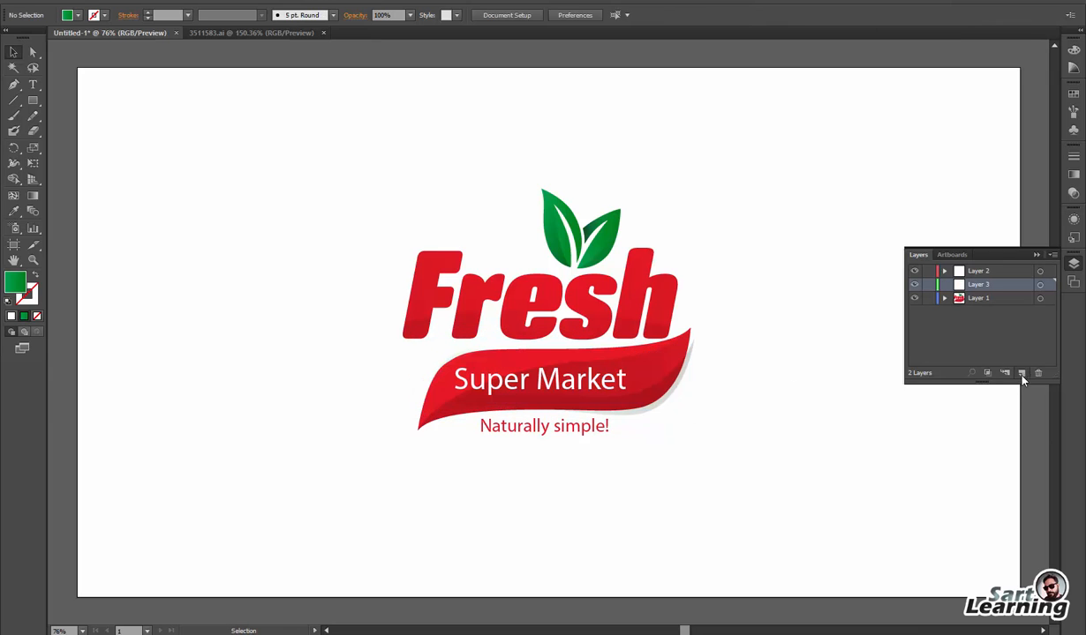
key("ctrl+f")
left_click(753, 425)
Move the "Naturally simple!" tagline onto its own new layer, pasted in front at the same position
left_click(593, 428)
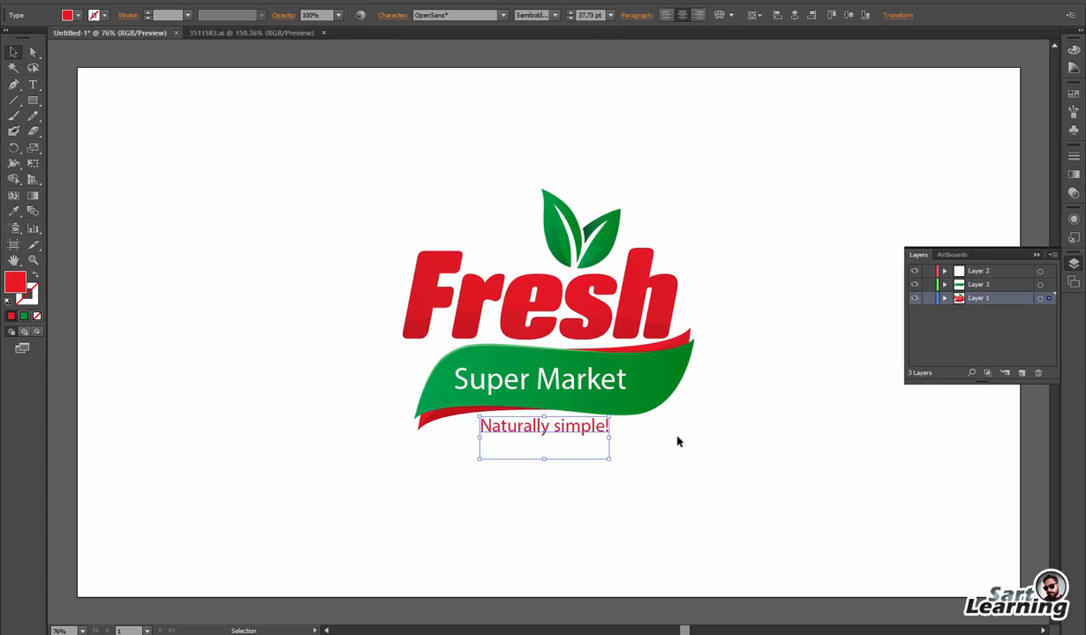
key("ctrl+x")
left_click(1021, 373)
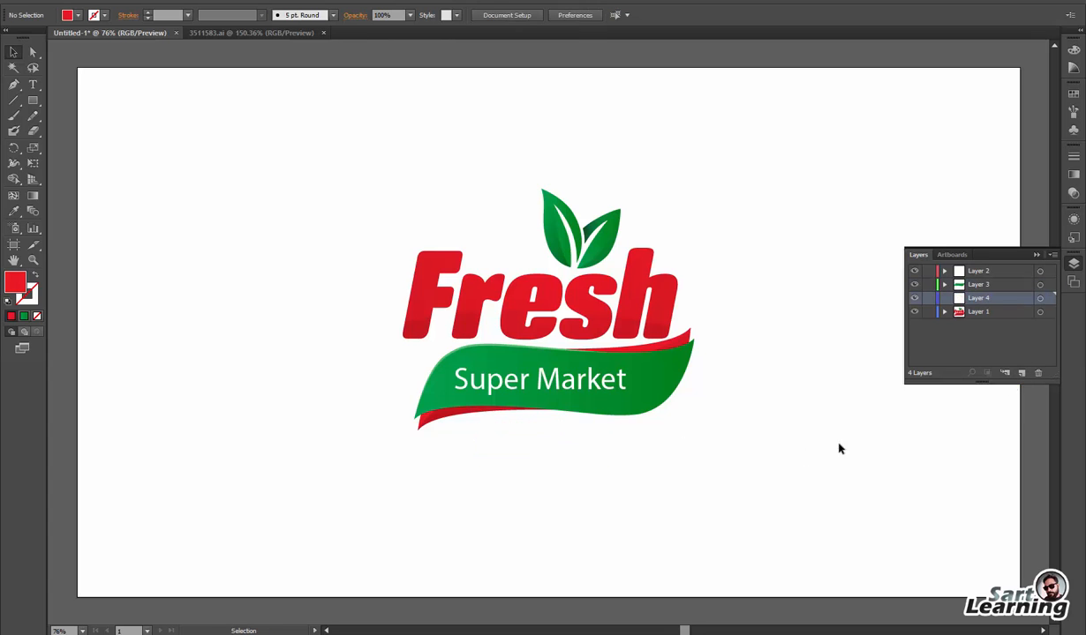
key("ctrl+f")
left_click(753, 438)
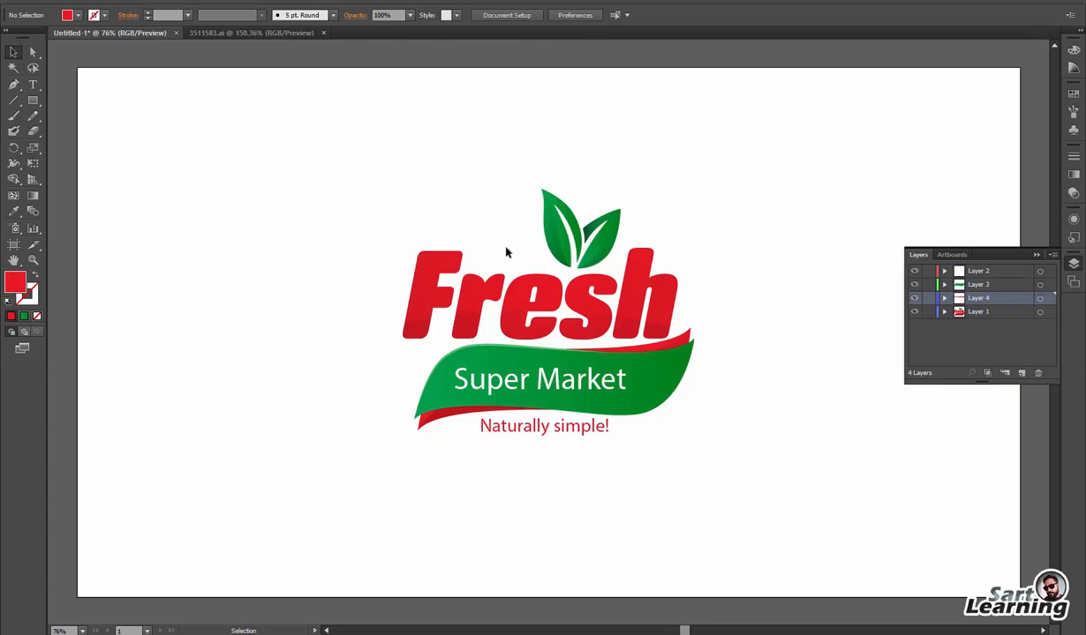
Move all shapes of the red "Fresh" lettering onto a separate new layer at their original position
left_click(504, 308)
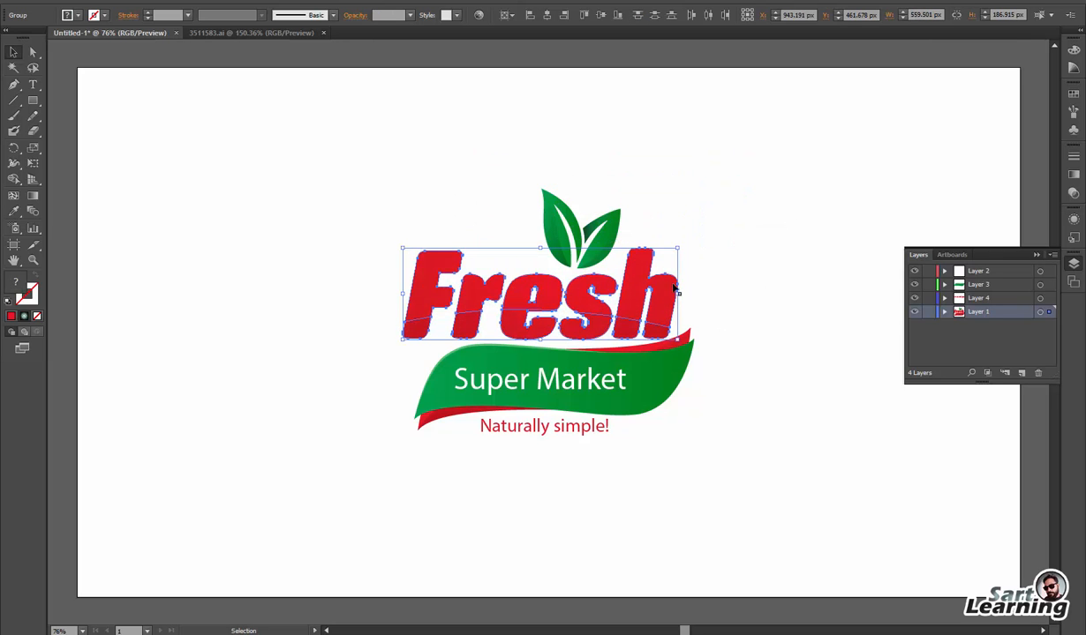
left_click_drag(680, 303, 762, 221)
key("ctrl+z")
key("a")
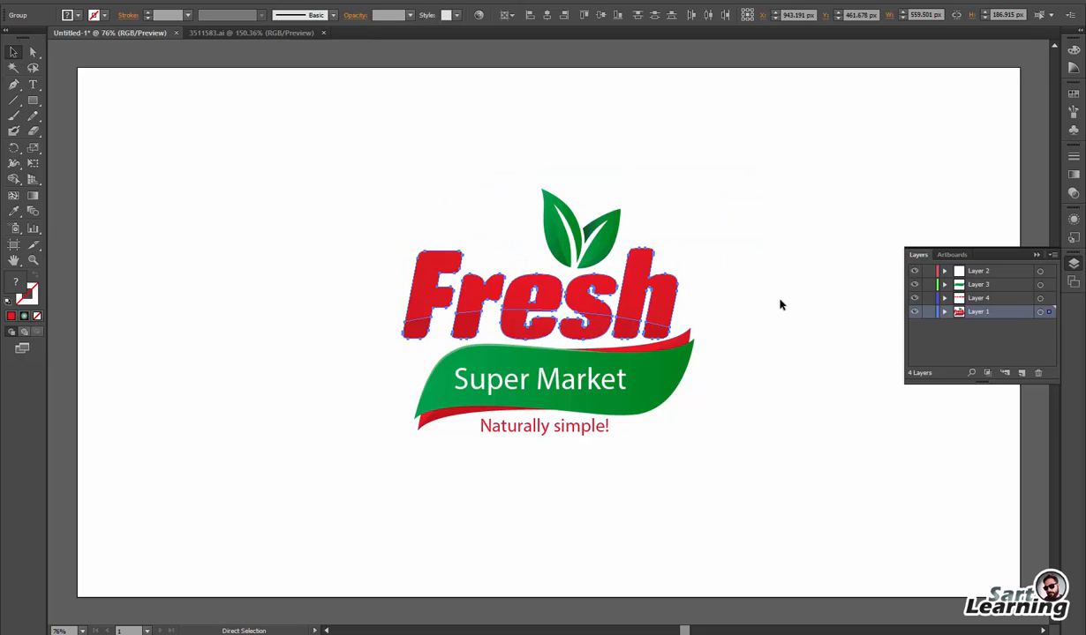
key("ctrl+x")
left_click(1021, 372)
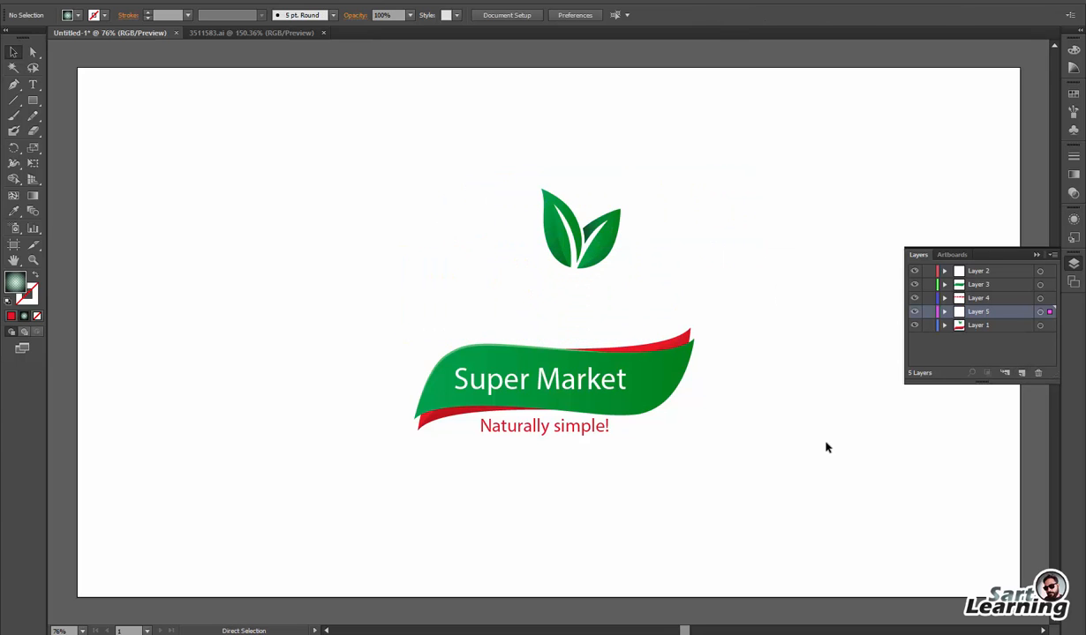
key("ctrl+f")
key("v")
Cut all parts of the left leaf and paste them in front, in place, on a new layer
left_click(569, 232)
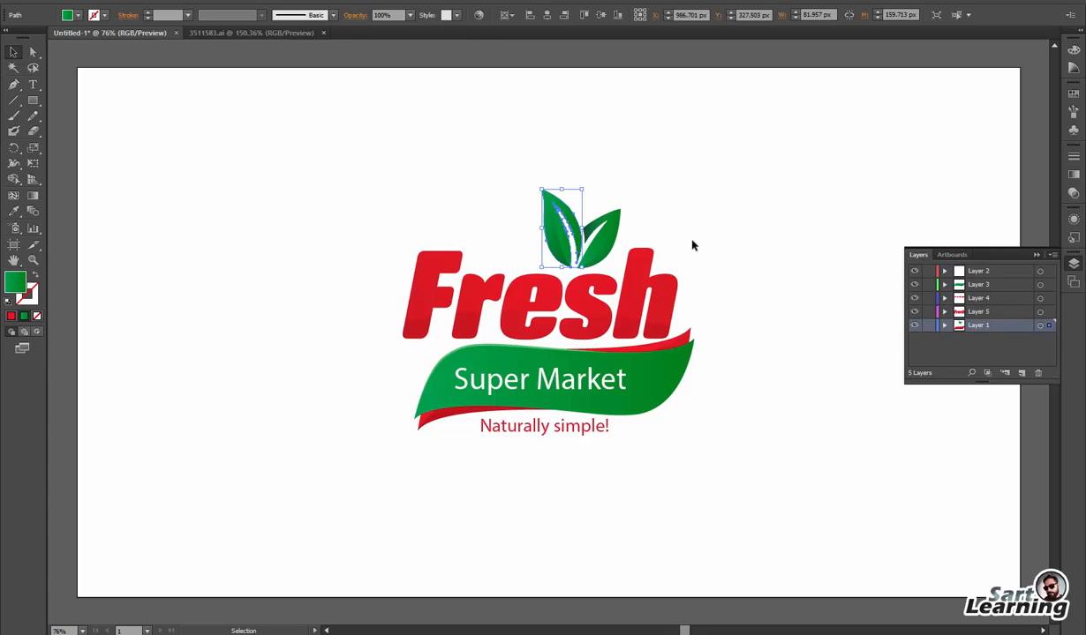
key("a")
left_click_drag(496, 173, 561, 247)
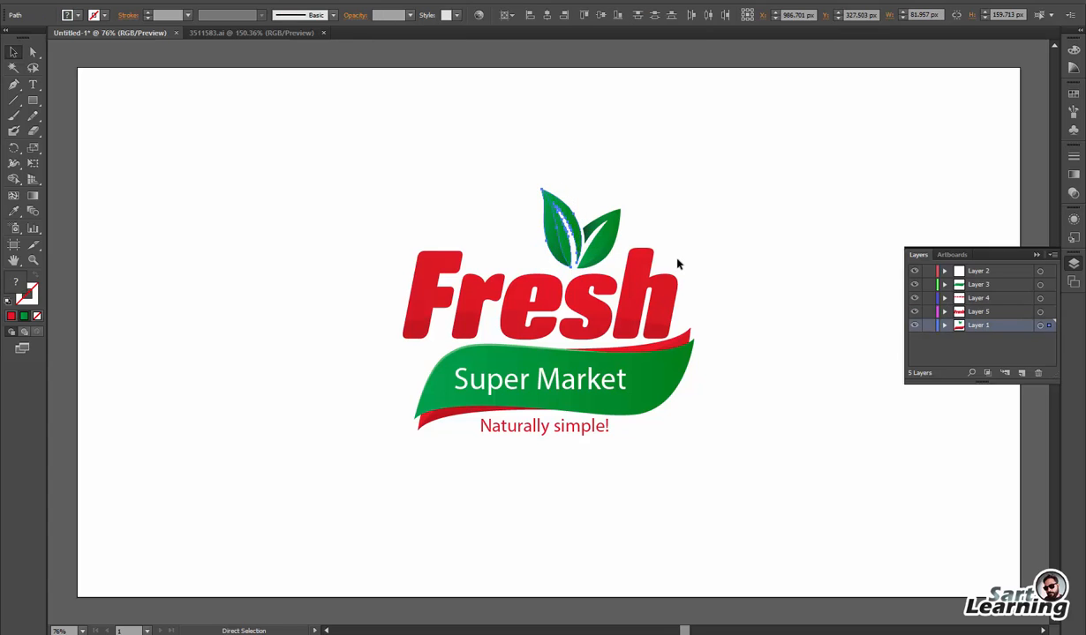
key("Delete")
key("v")
left_click(1022, 372)
key("ctrl+f")
left_click(800, 302)
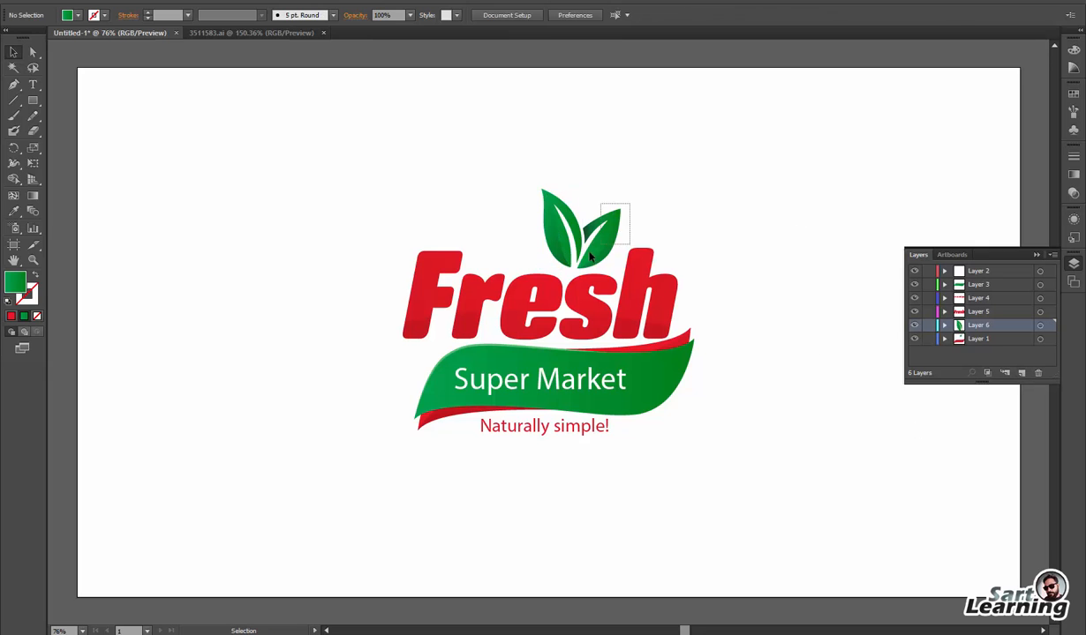
Select only the right leaf's parts, without the lettering, and move them in place onto a new layer
left_click(647, 260)
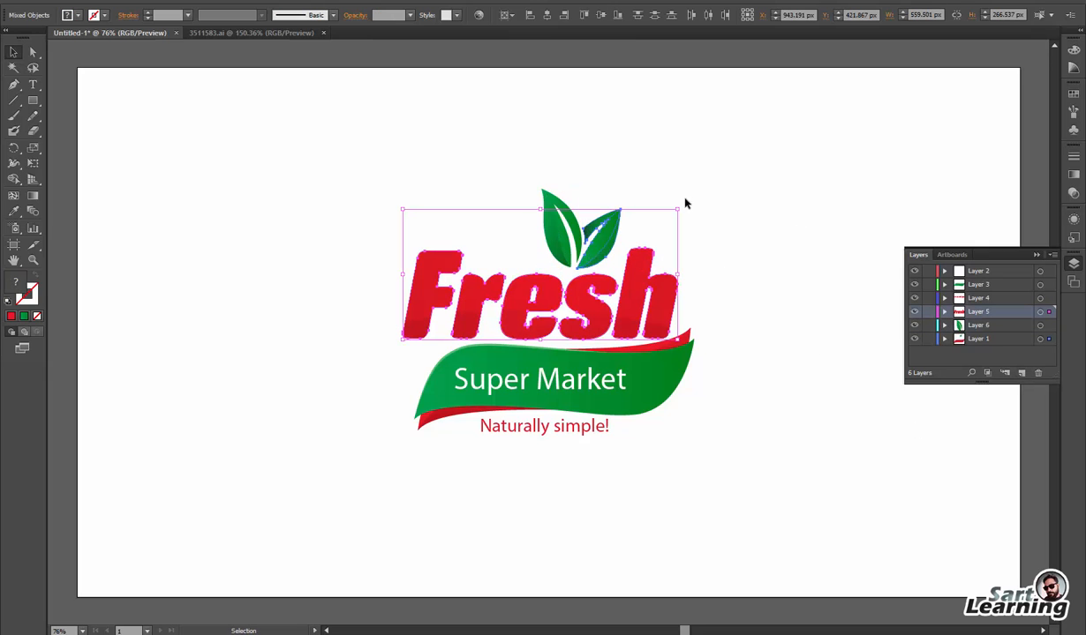
left_click(658, 189)
left_click(616, 265)
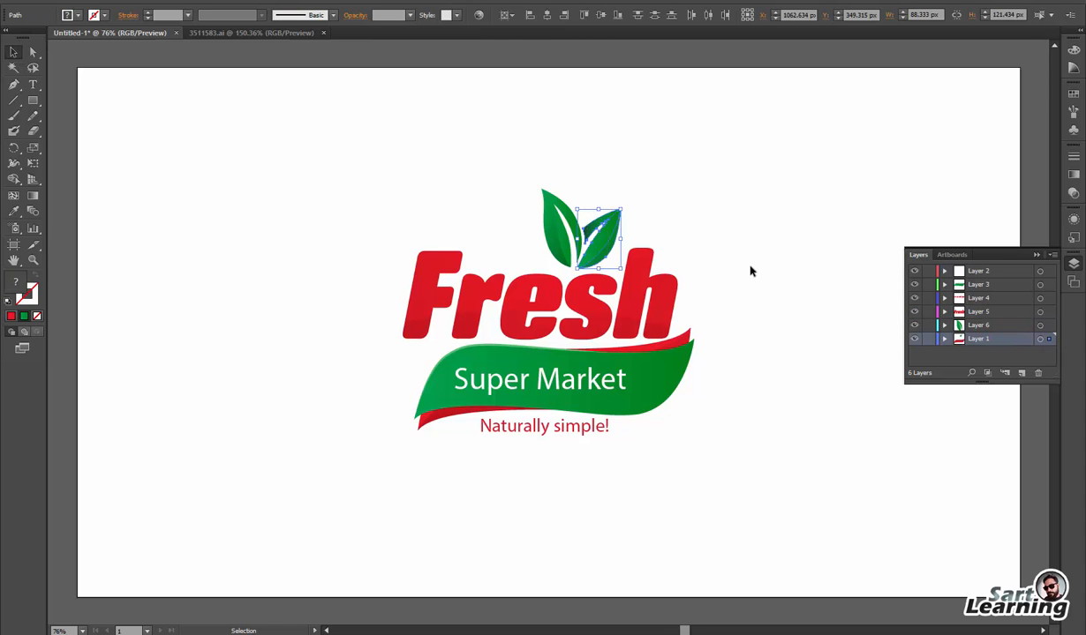
key("ctrl+x")
left_click(1004, 371)
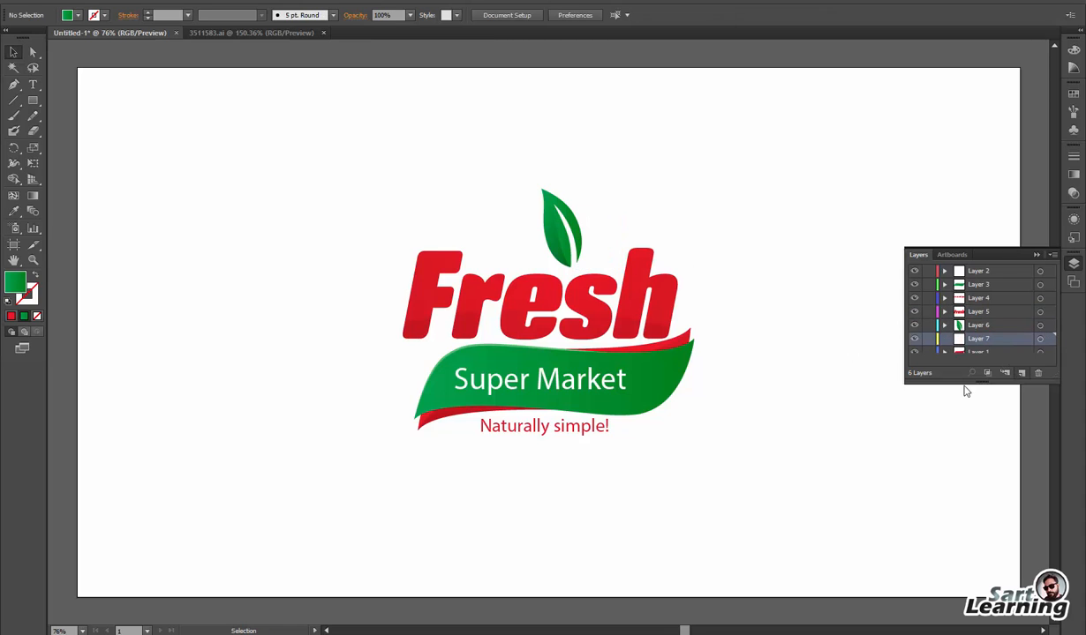
key("ctrl+f")
left_click(350, 385)
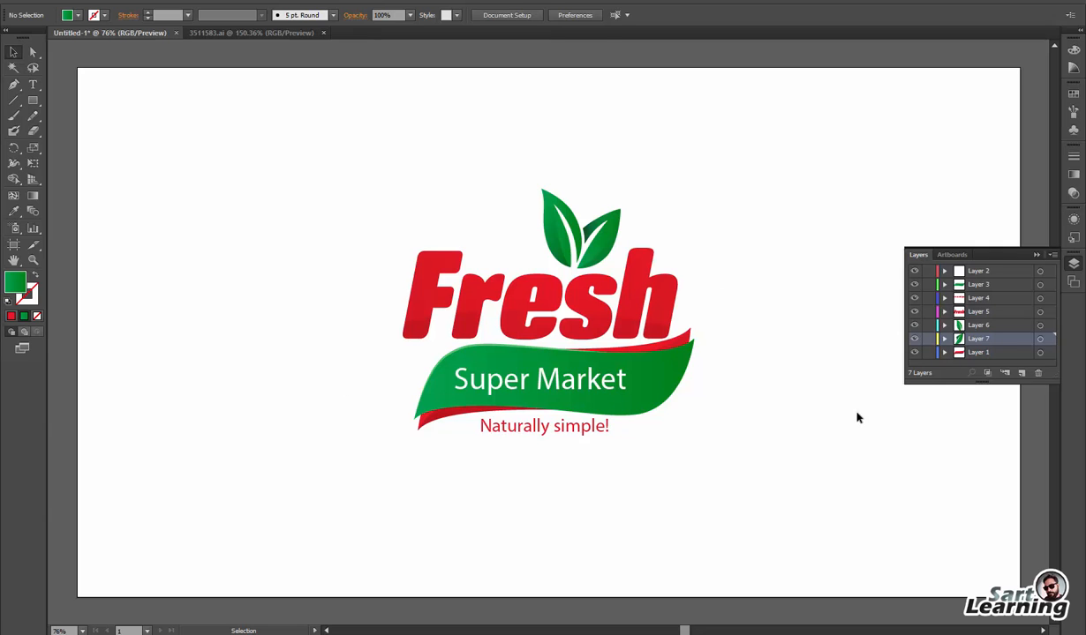
Save the layered artwork as an Adobe Illustrator file named "logo" in the tutorial_logo animation folder
left_click_drag(334, 156, 856, 489)
left_click(807, 447)
key("ctrl+s")
left_click(133, 15)
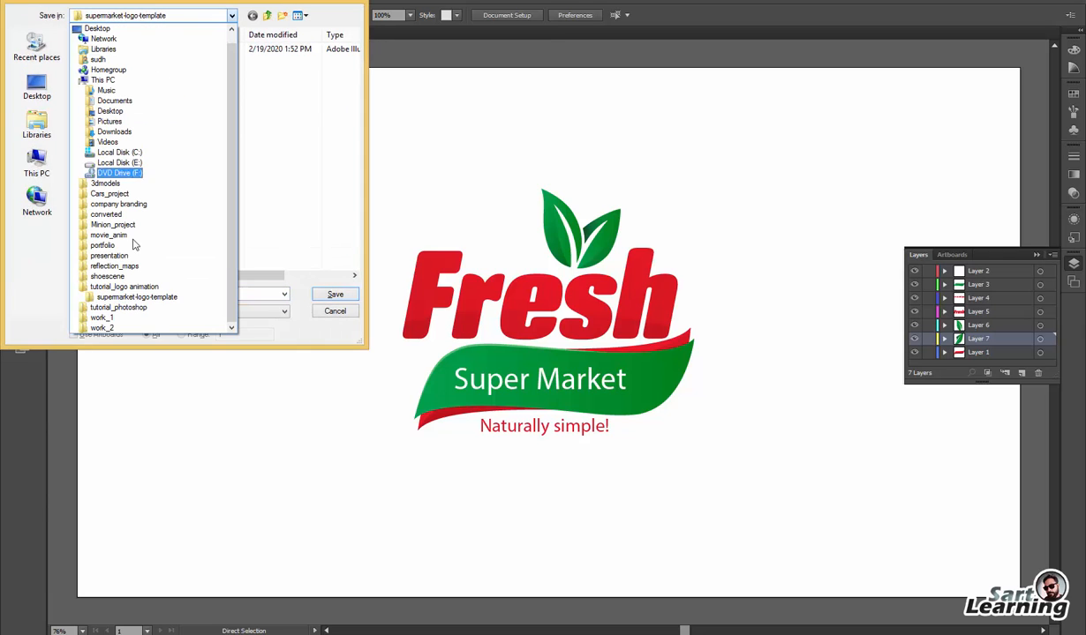
left_click(128, 287)
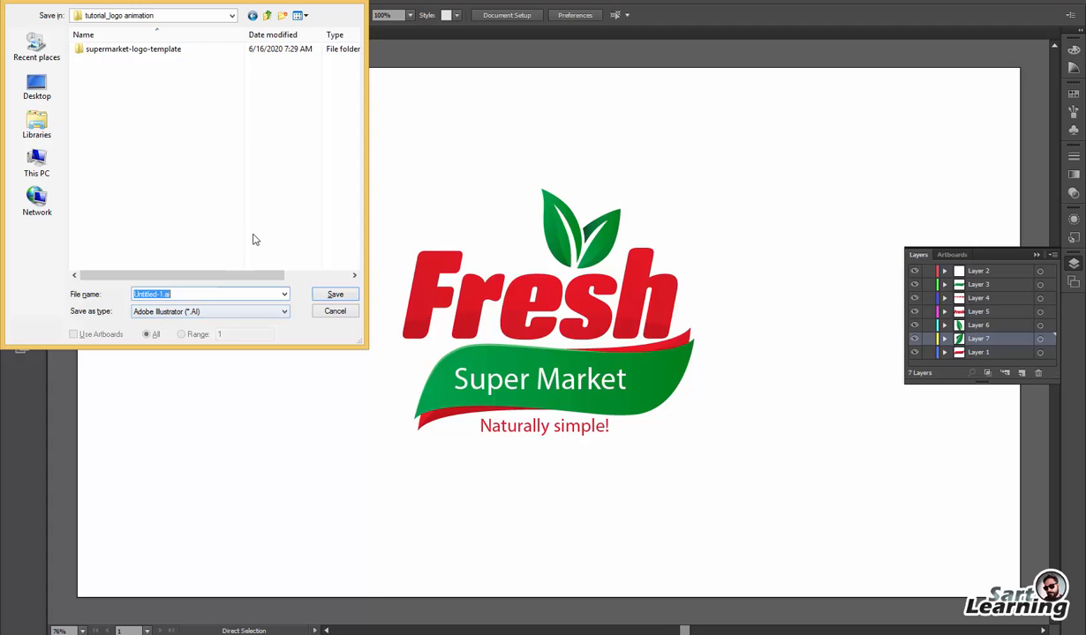
type("logo")
key("Return")
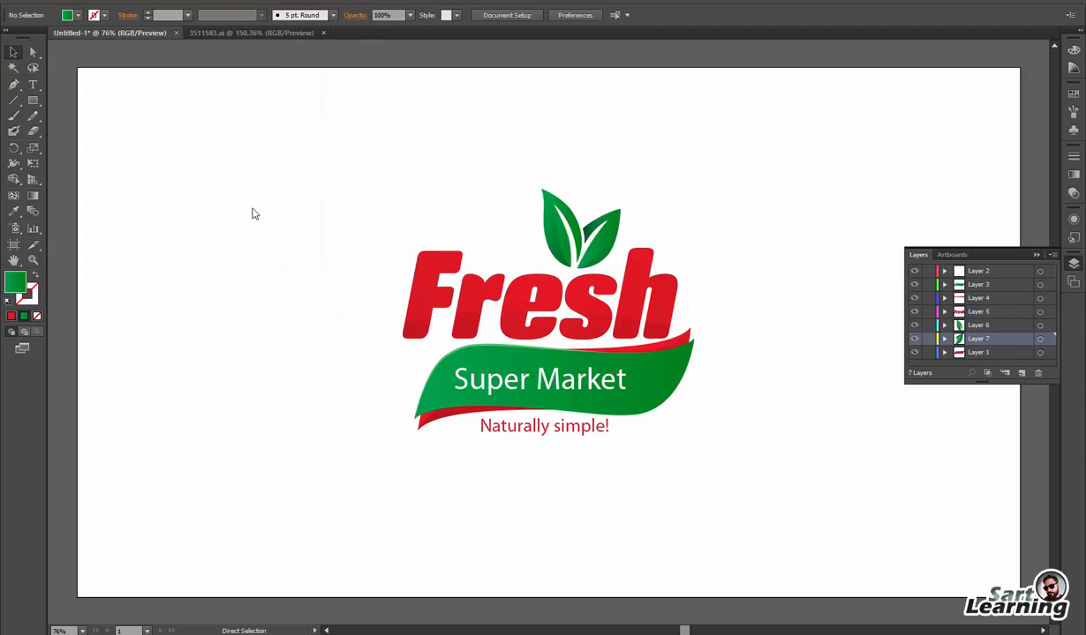
left_click(590, 498)
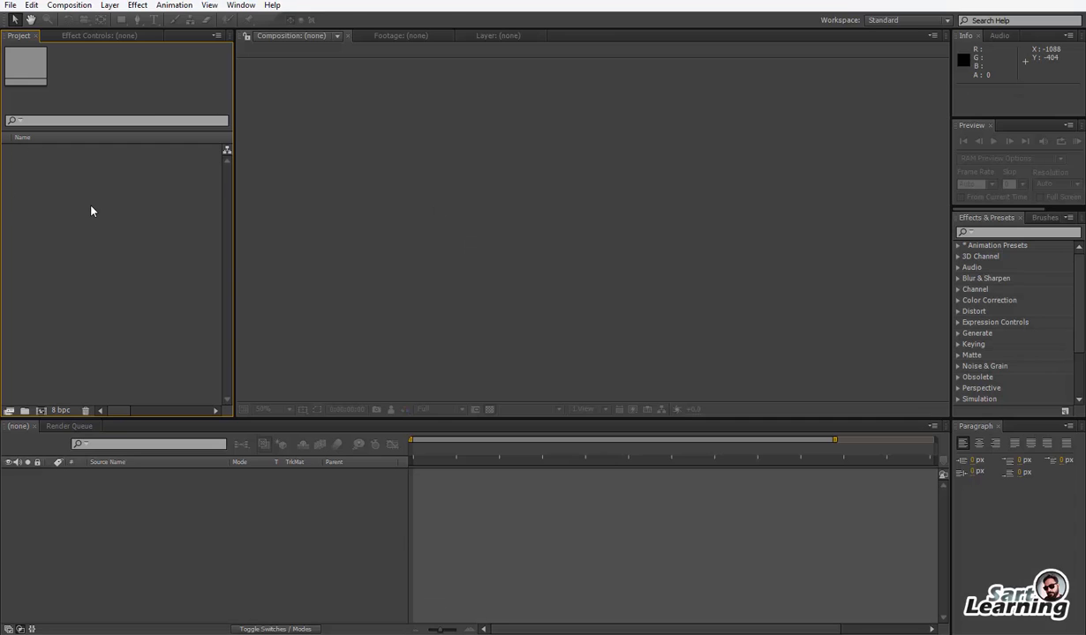
In After Effects, start importing a file and select logo.ai from the tutorial_logo animation folder on the Desktop
double_click(69, 171)
left_click(37, 113)
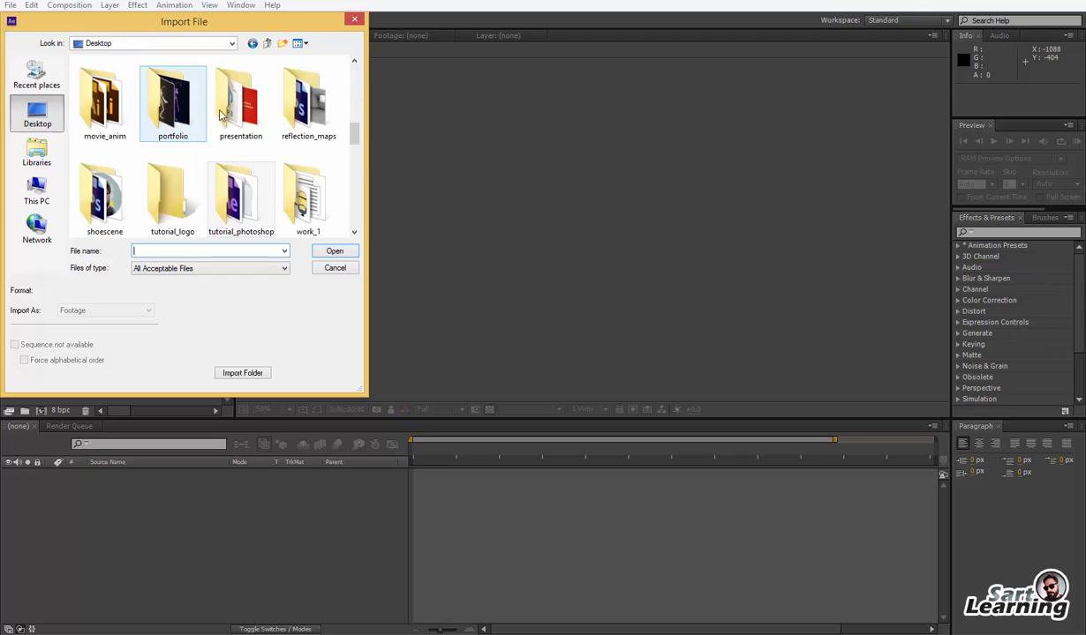
scroll(265, 123, "down", 5)
left_click(264, 122)
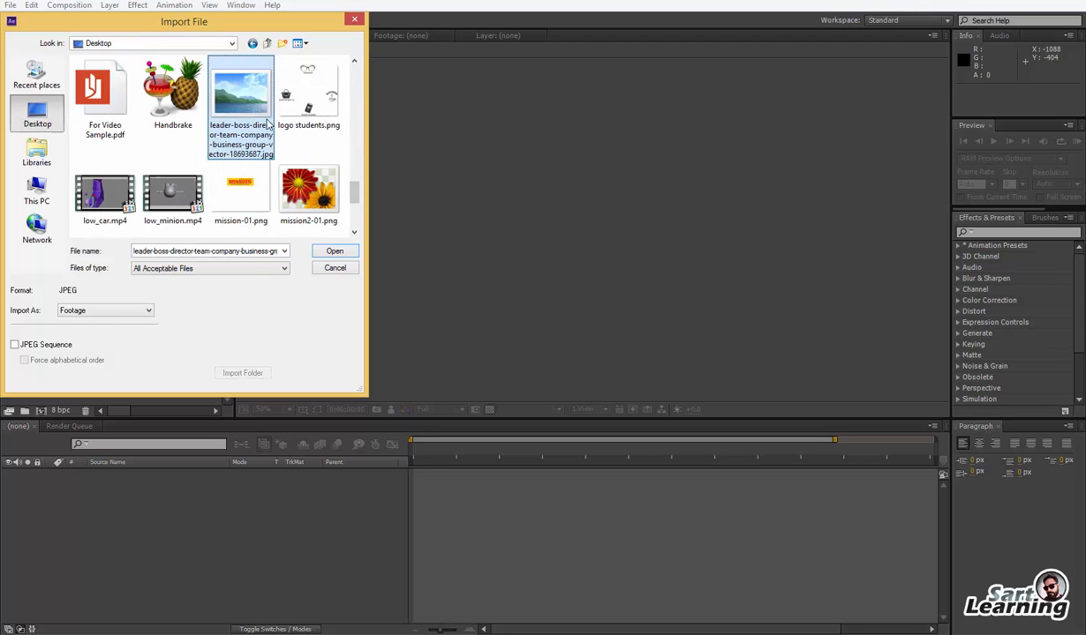
left_click(104, 194)
left_click(172, 195)
scroll(212, 141, "up", 5)
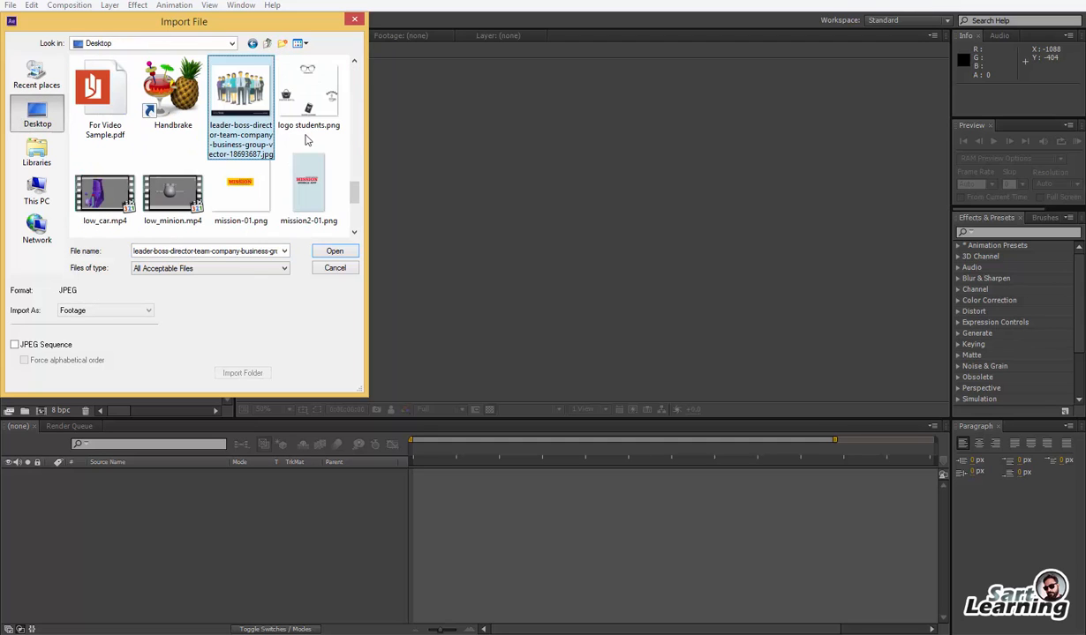
left_click(301, 123)
left_click(105, 193)
scroll(294, 141, "up", 5)
left_click(251, 109)
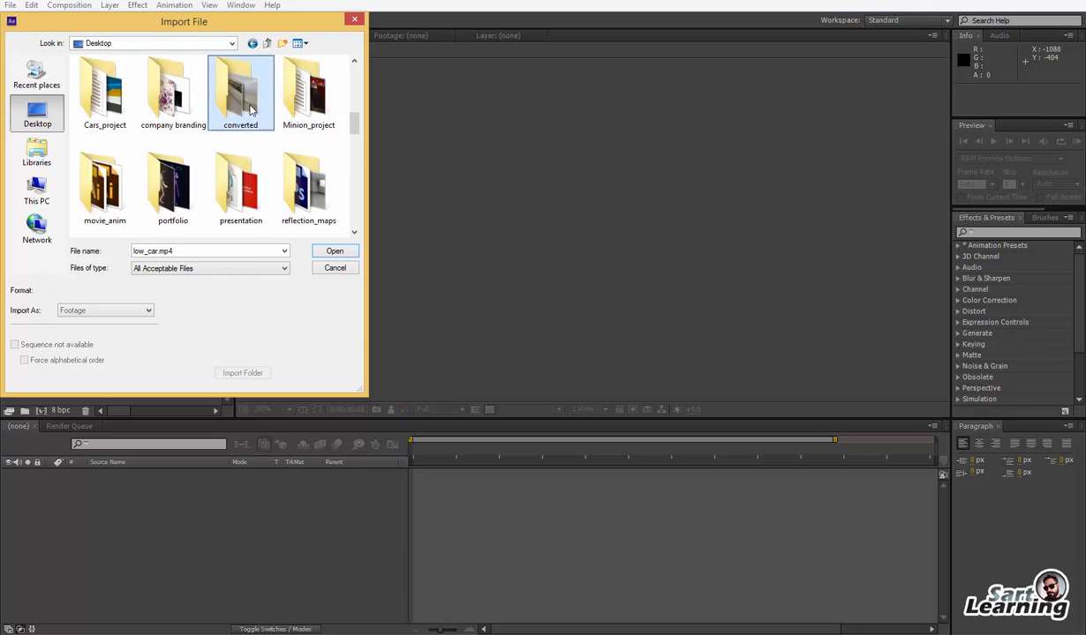
scroll(251, 110, "down", 3)
left_click(172, 99)
double_click(173, 101)
left_click(97, 89)
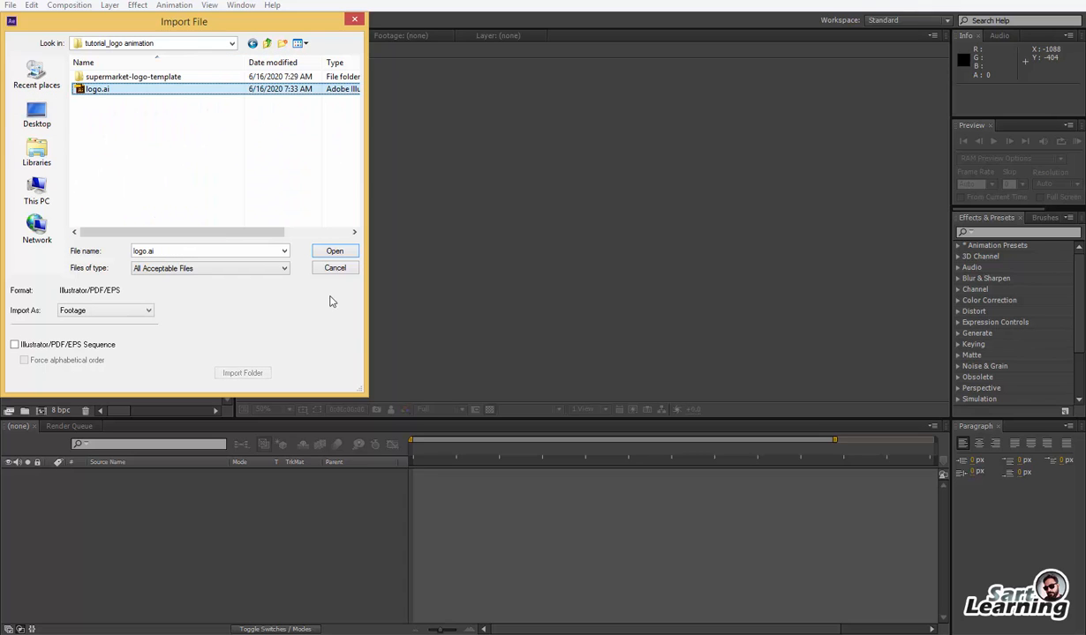
Import logo.ai as a Composition and open the resulting logo composition
left_click(90, 316)
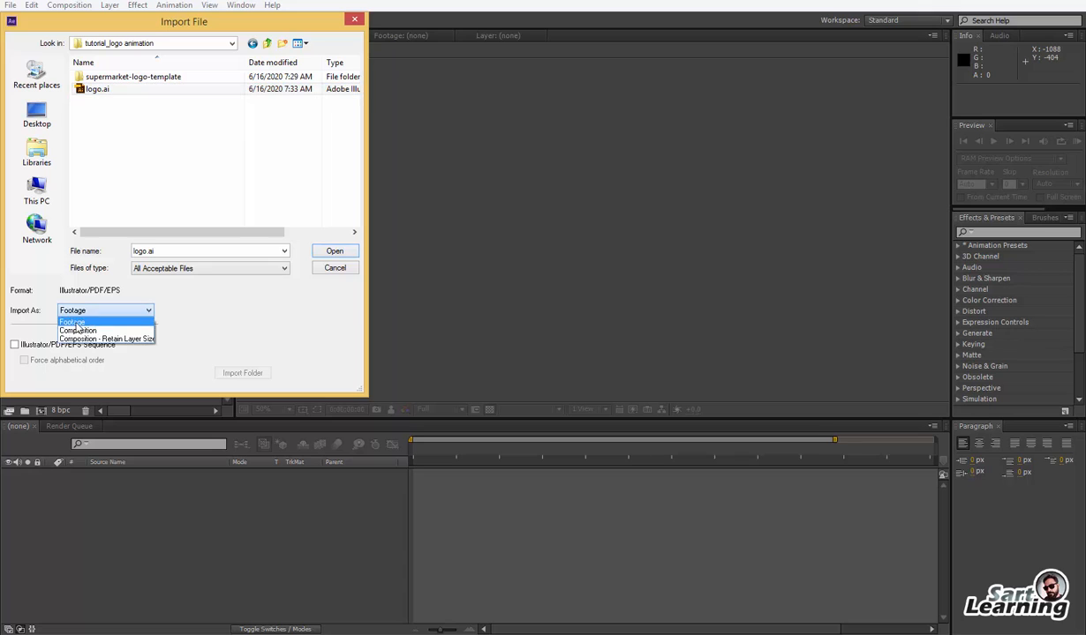
left_click(81, 324)
left_click(336, 252)
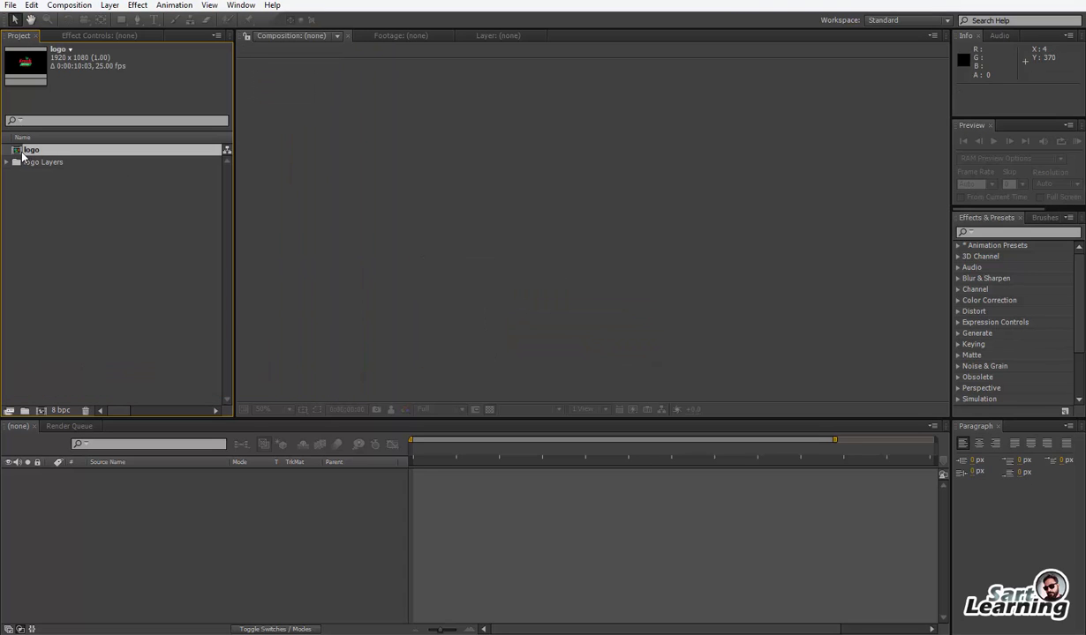
double_click(28, 152)
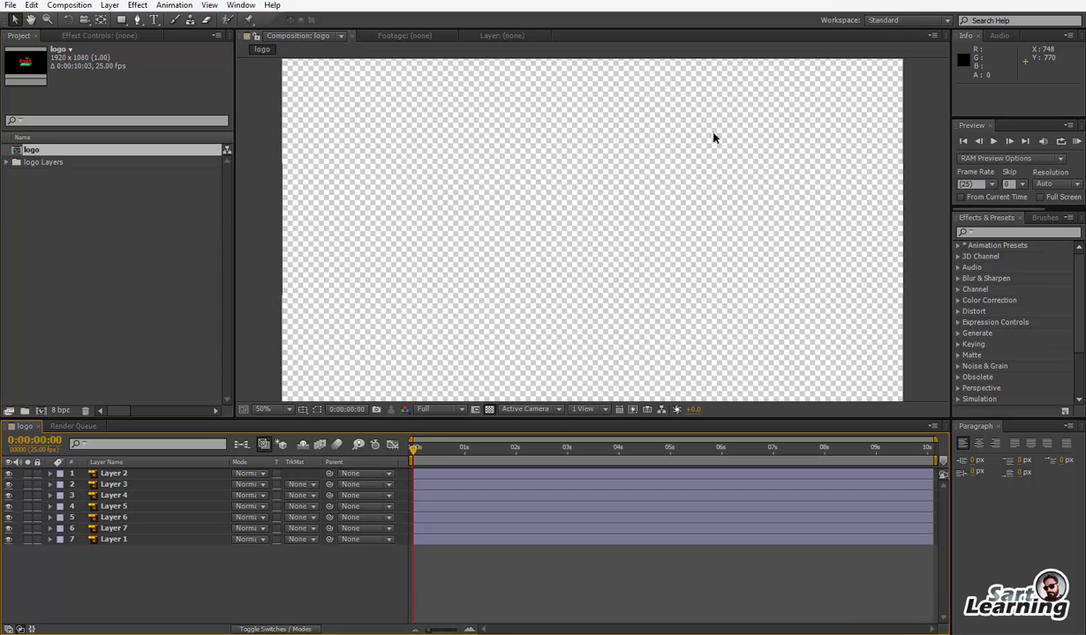
Add a gray 7F7F7F solid the size of the composition and place it beneath all the logo layers
right_click(225, 588)
mouse_move(309, 456)
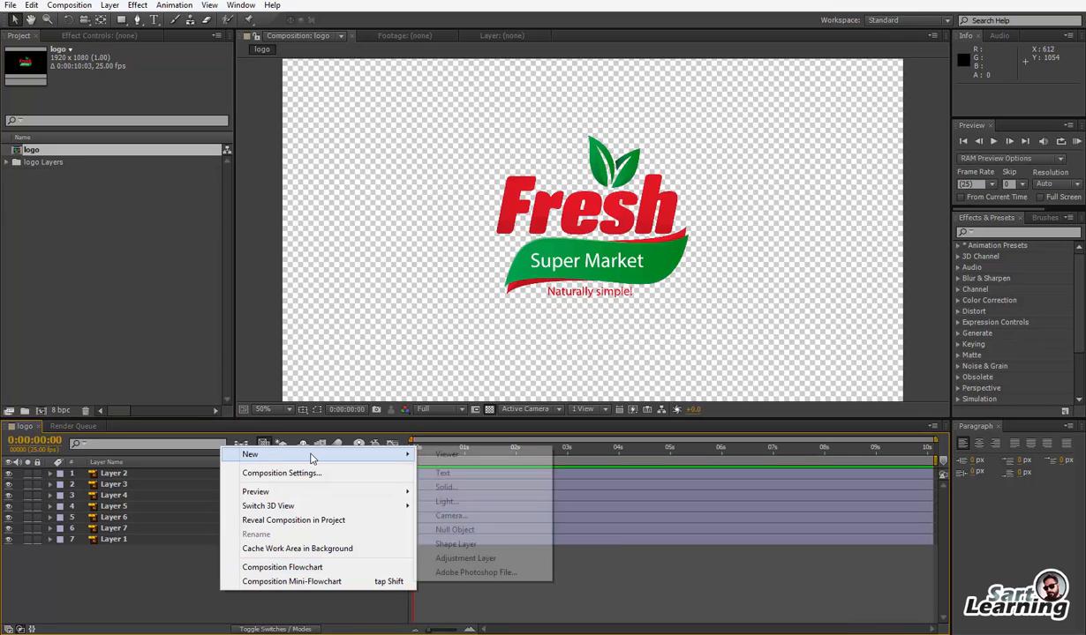
left_click(446, 490)
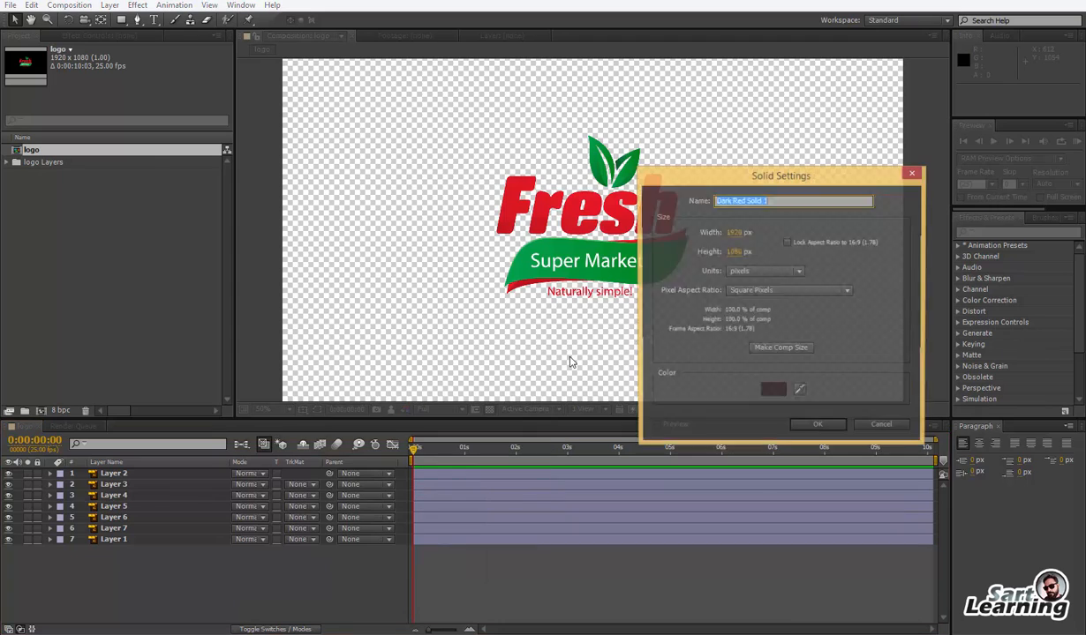
left_click(748, 380)
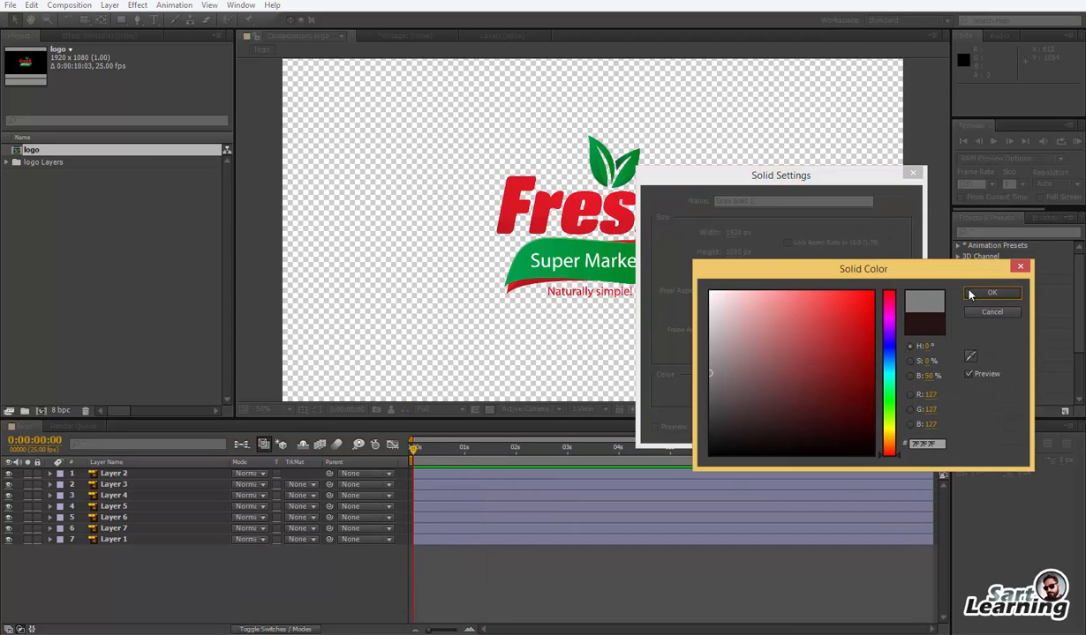
left_click(990, 292)
left_click(821, 426)
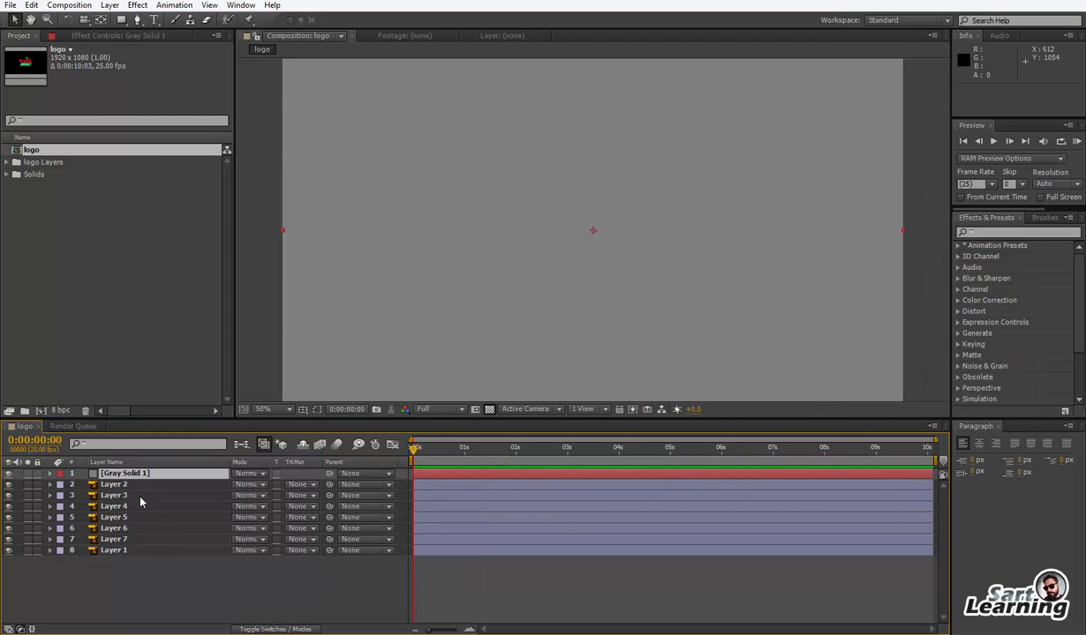
left_click_drag(134, 476, 228, 569)
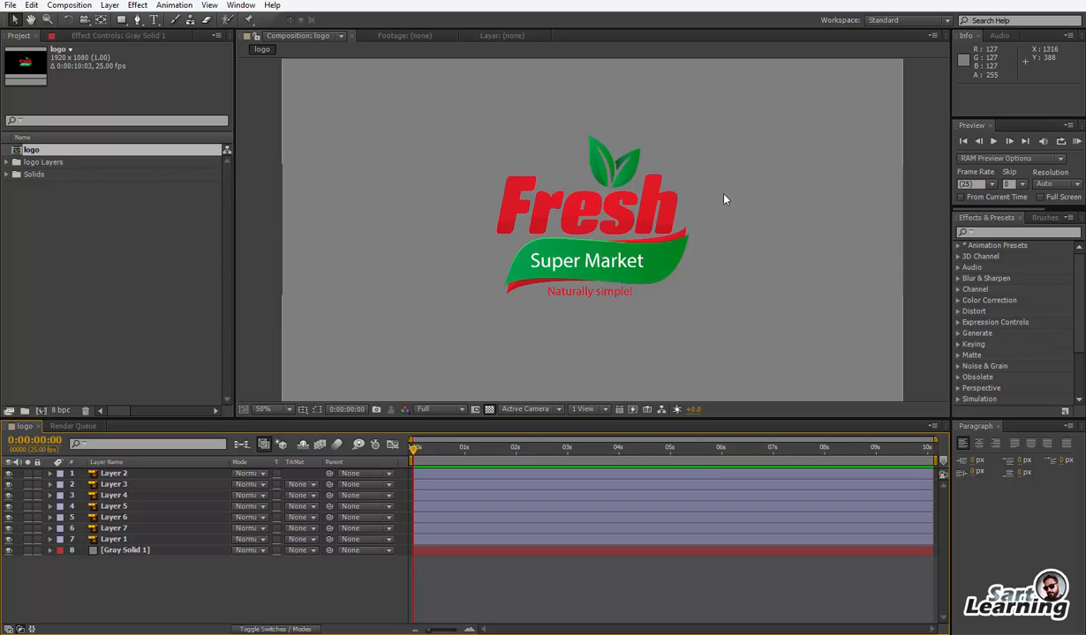
Try moving Layer 1, the red banner shape, away from the rest of the logo, and undo the move
left_click(466, 540)
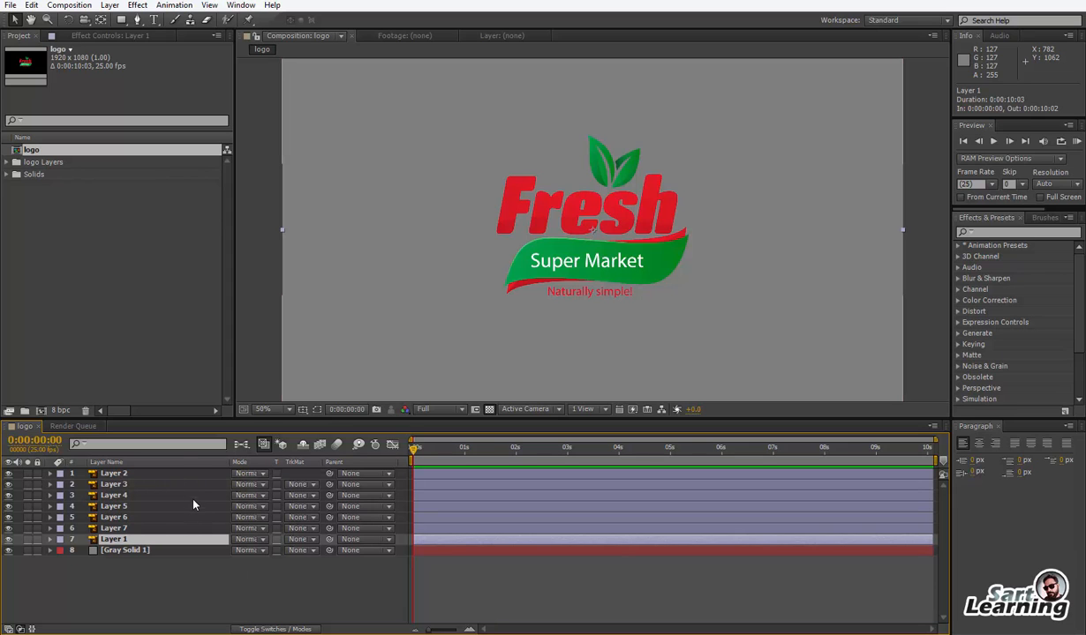
left_click_drag(587, 255, 674, 196)
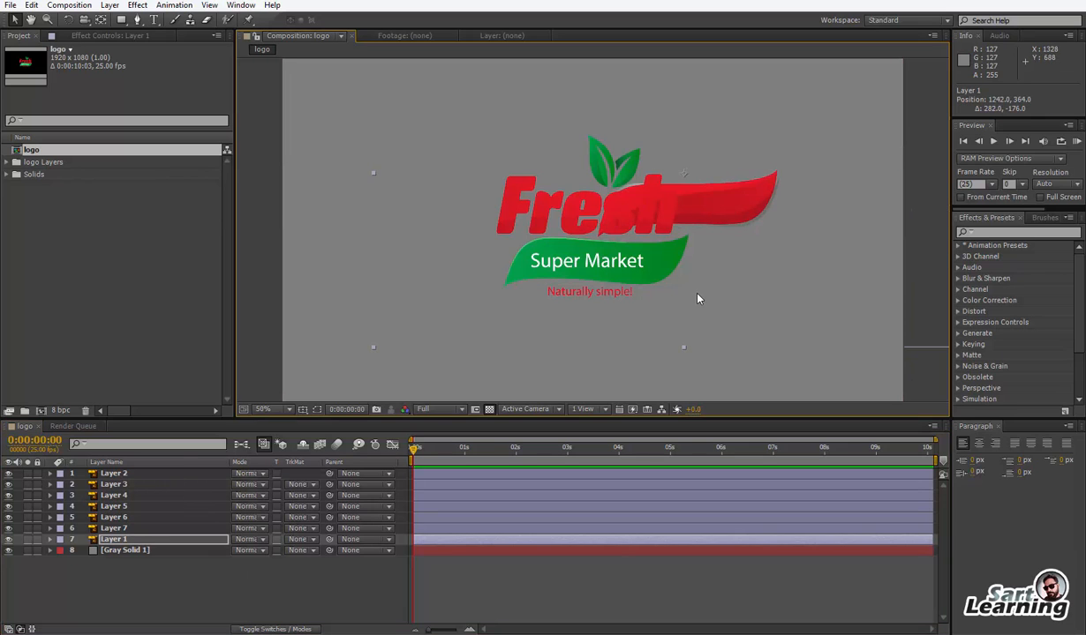
key("ctrl+z")
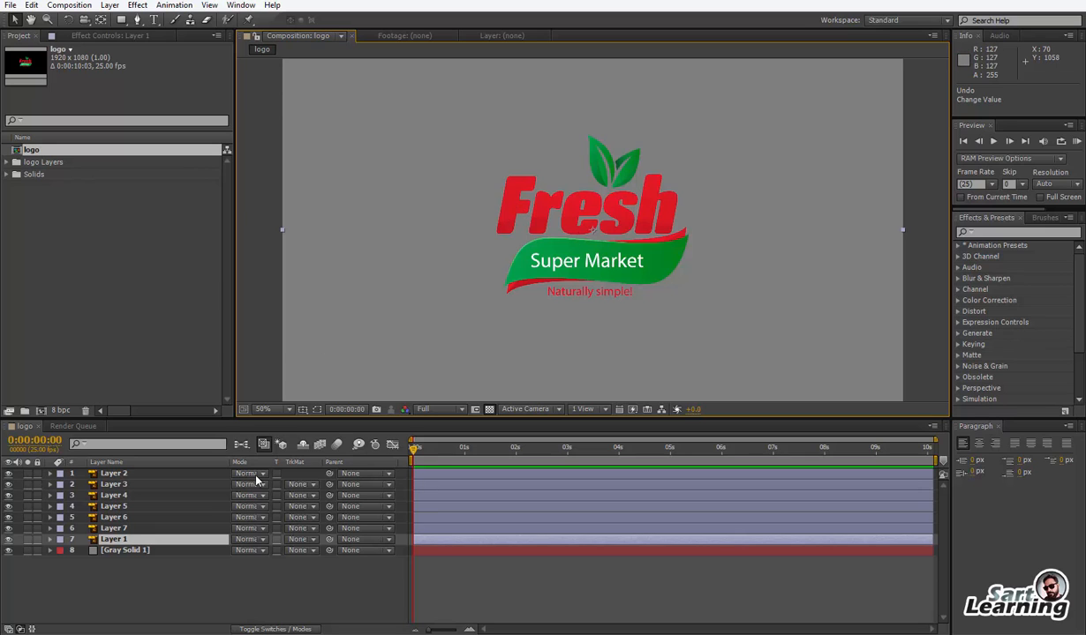
Lock the gray solid background layer
left_click(29, 475)
left_click(29, 475)
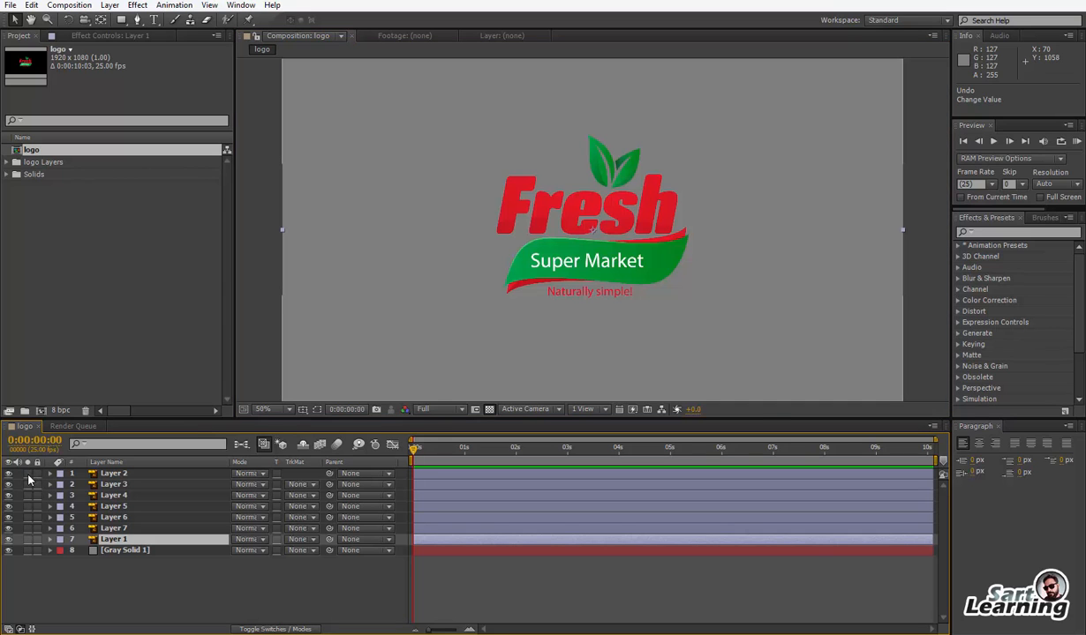
left_click(37, 550)
left_click(122, 542)
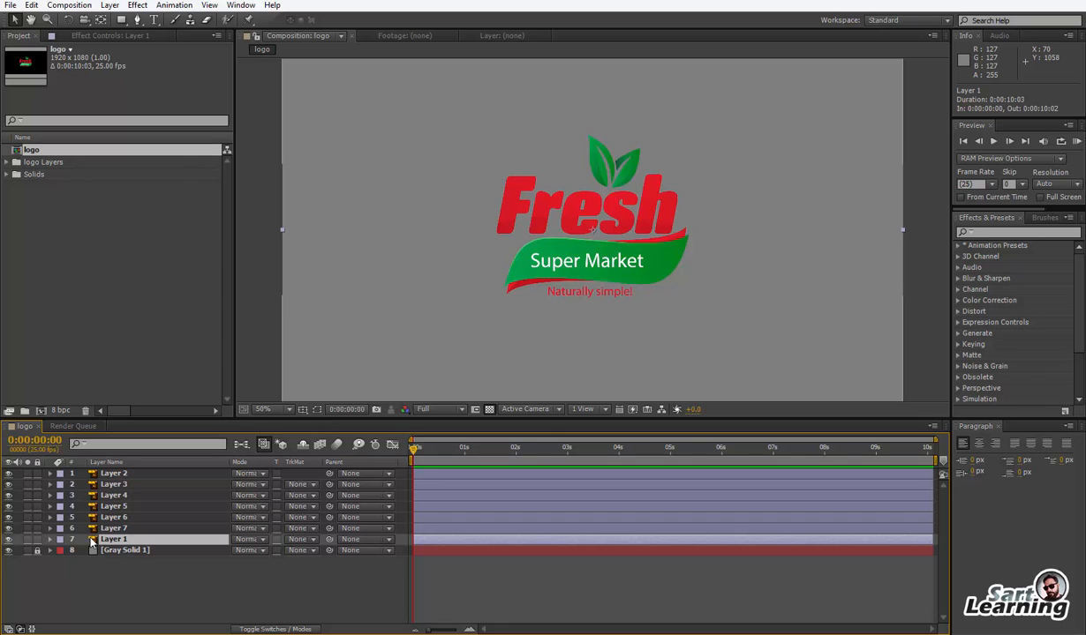
Rename Layer 5, the red "Fresh" lettering, as maintext and hide it
left_click(9, 507)
left_click(9, 507)
left_click(126, 508)
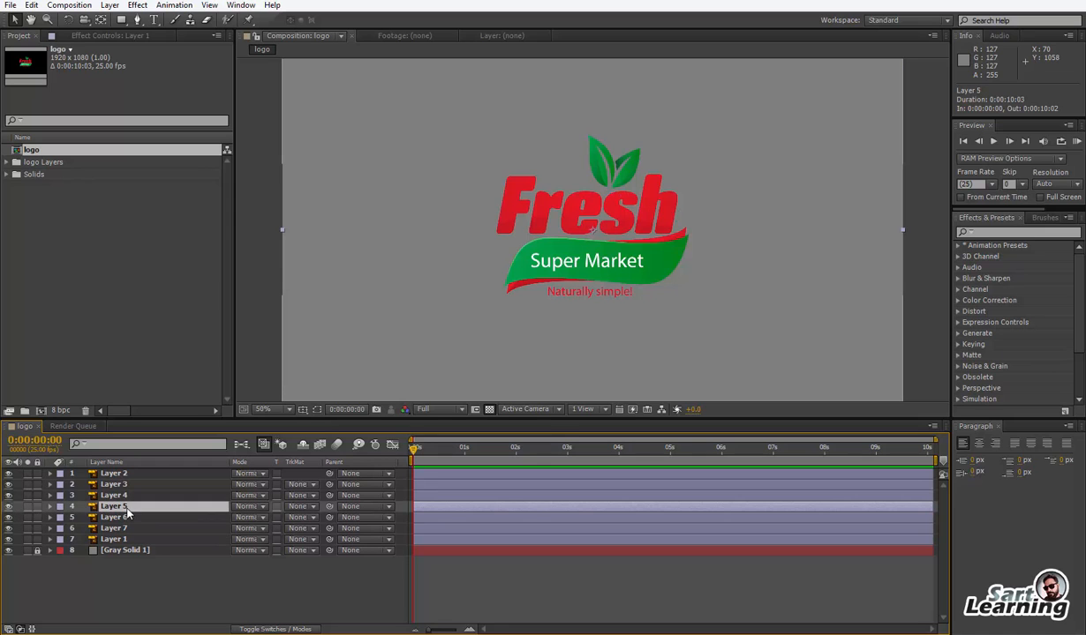
key("Return")
type("maintext")
key("Return")
left_click(8, 506)
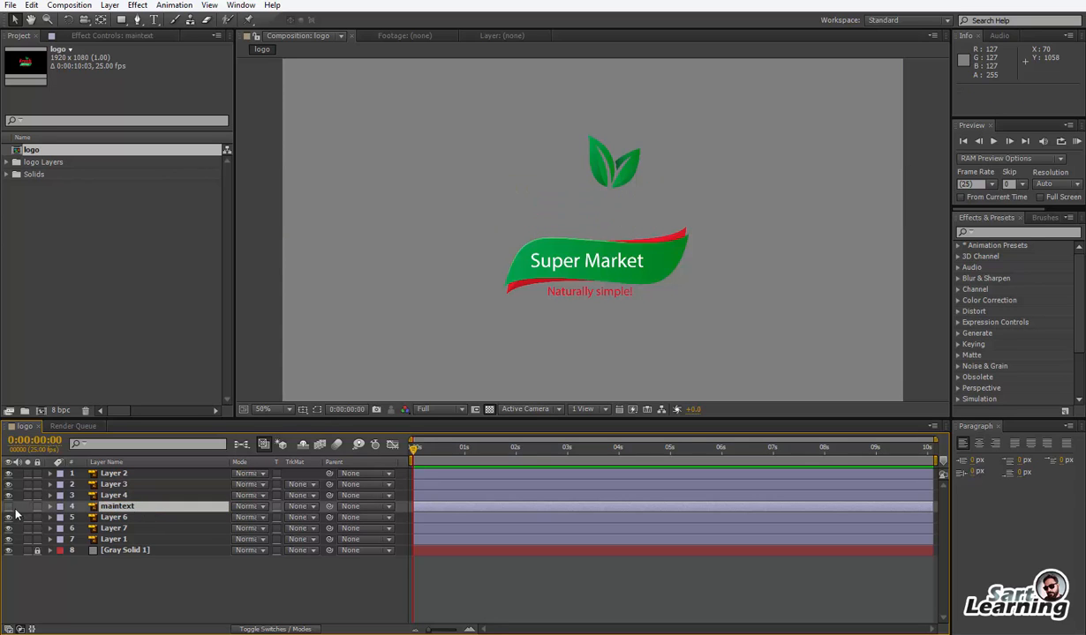
Rename Layer 4, the "Naturally simple!" text, as tagline and hide it
left_click(113, 496)
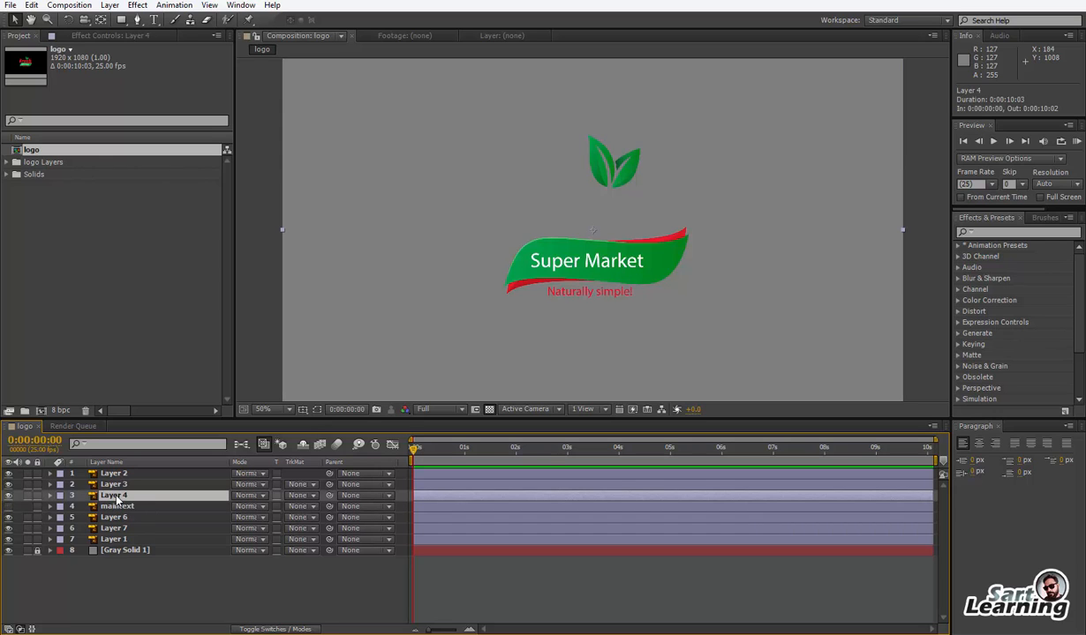
key("Return")
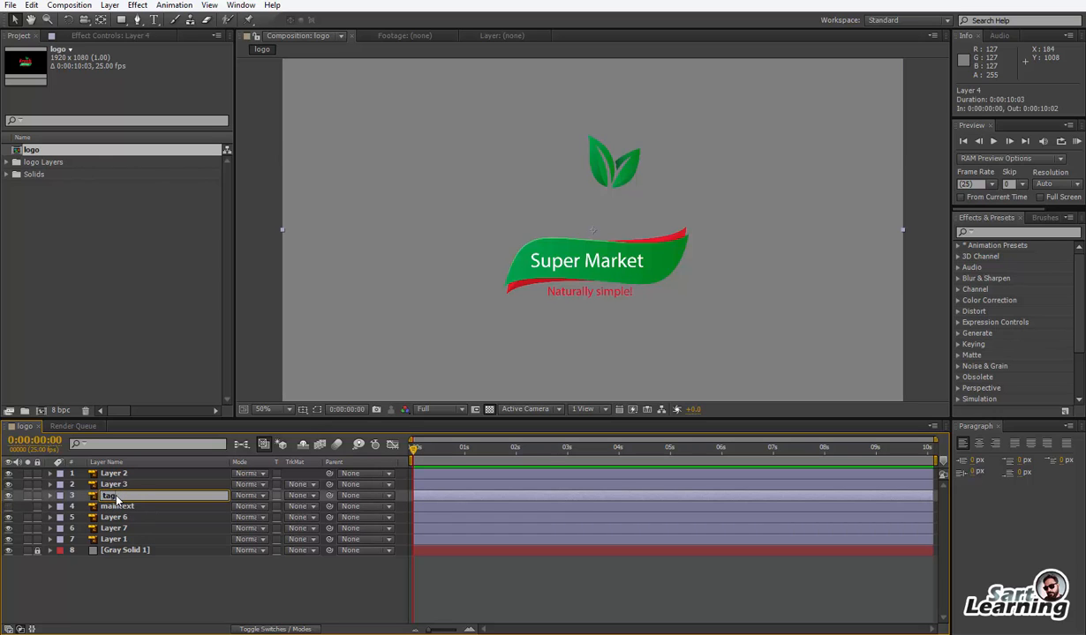
key("Return")
left_click(9, 495)
Identify the layers by toggling their visibility, and reorder them with Layer 6 on top and Layer 3 directly below maintext
left_click(113, 517)
left_click(9, 517)
left_click(9, 517)
left_click_drag(117, 523, 118, 488)
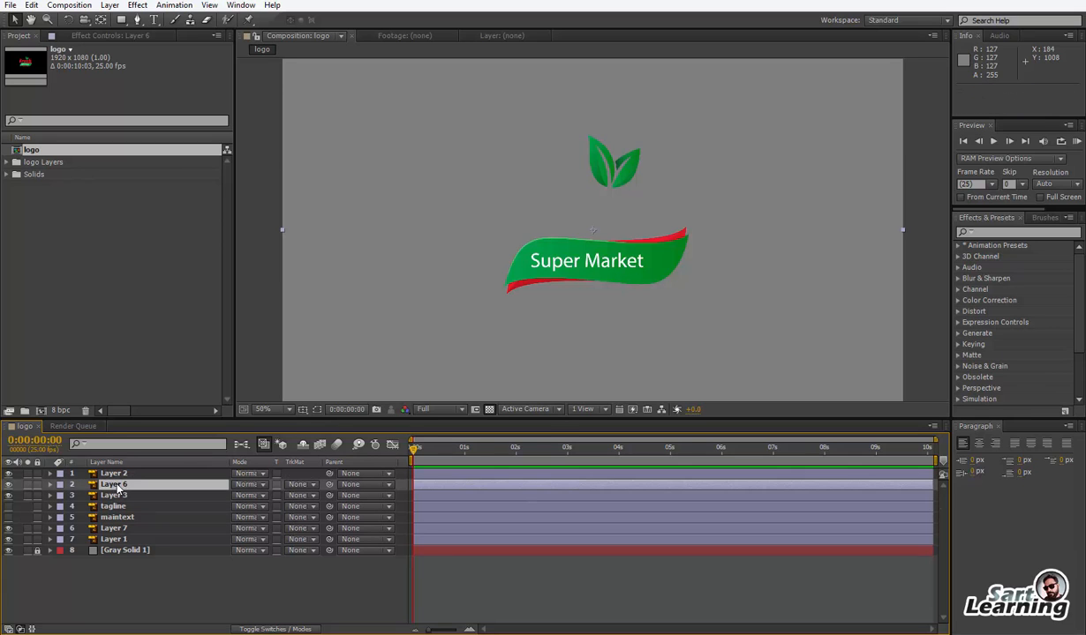
left_click(9, 473)
left_click(9, 473)
left_click_drag(112, 473, 122, 523)
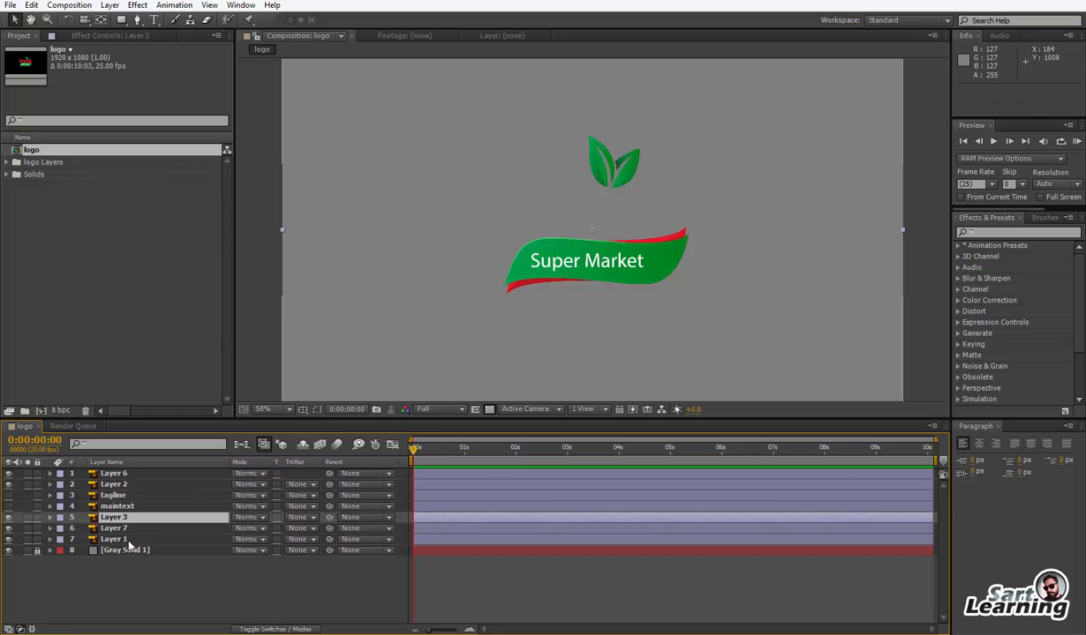
Move Layer 7 directly below Layer 6, and place Layer 2, the "Super Market" text, between maintext and Layer 3
left_click(8, 527)
left_click(9, 528)
left_click_drag(111, 534, 107, 481)
left_click(110, 534)
left_click(9, 529)
left_click(8, 539)
left_click(9, 539)
left_click(9, 529)
left_click_drag(118, 496, 124, 527)
Hide Layers 2, 6, 7 and 3 so that only the red banner on Layer 1 and the gray background show
left_click(9, 517)
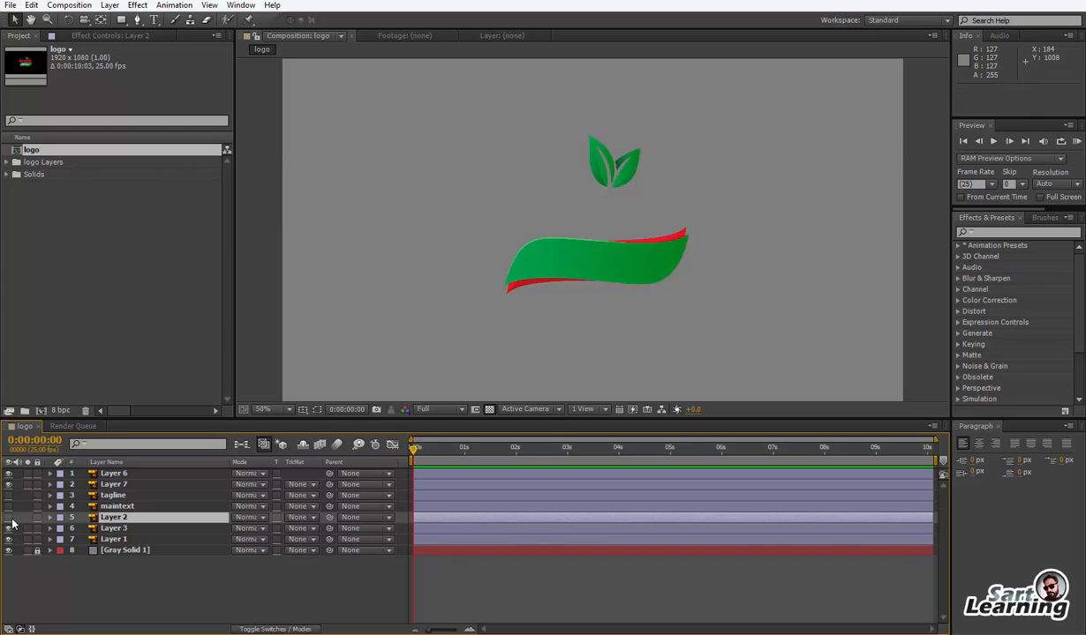
left_click(9, 474)
left_click(114, 539)
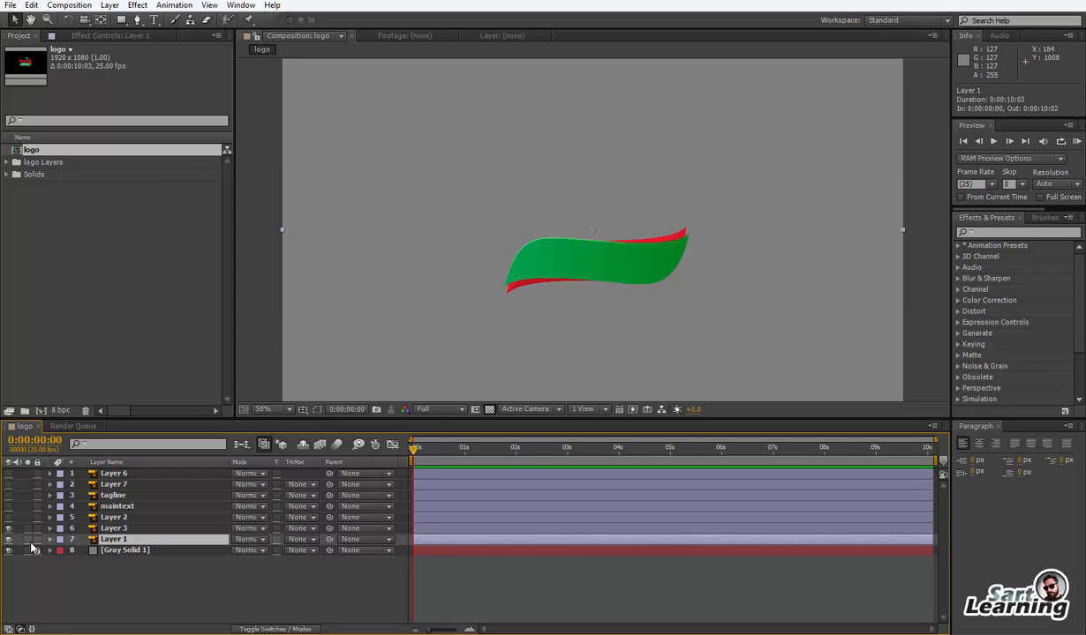
left_click(9, 528)
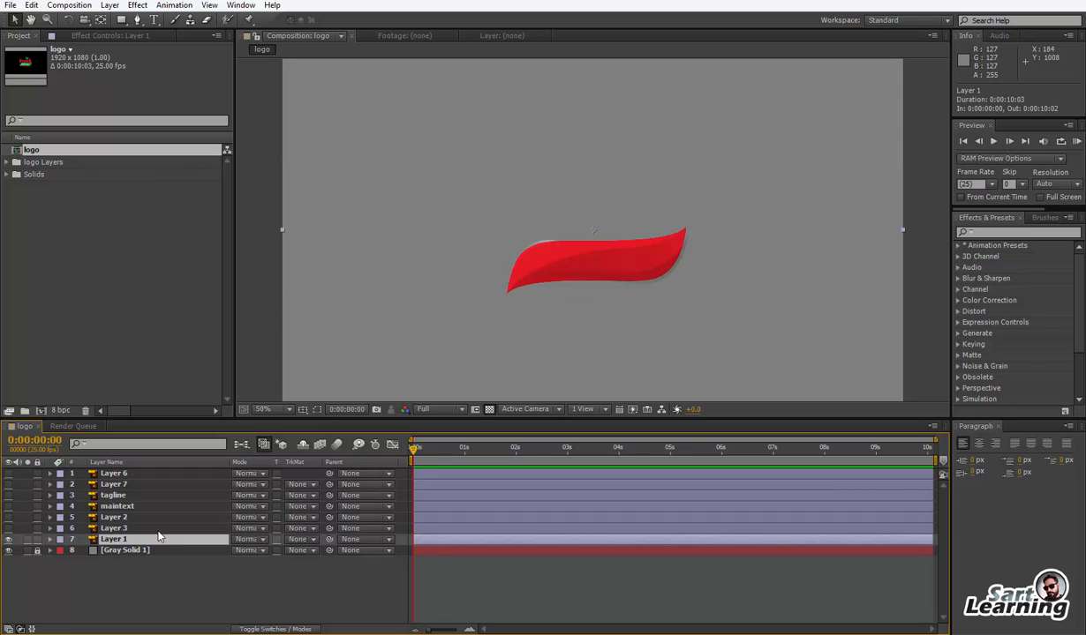
Move Layer 1's anchor point to the lower-left tip of the red banner with the Pan Behind tool
key("y")
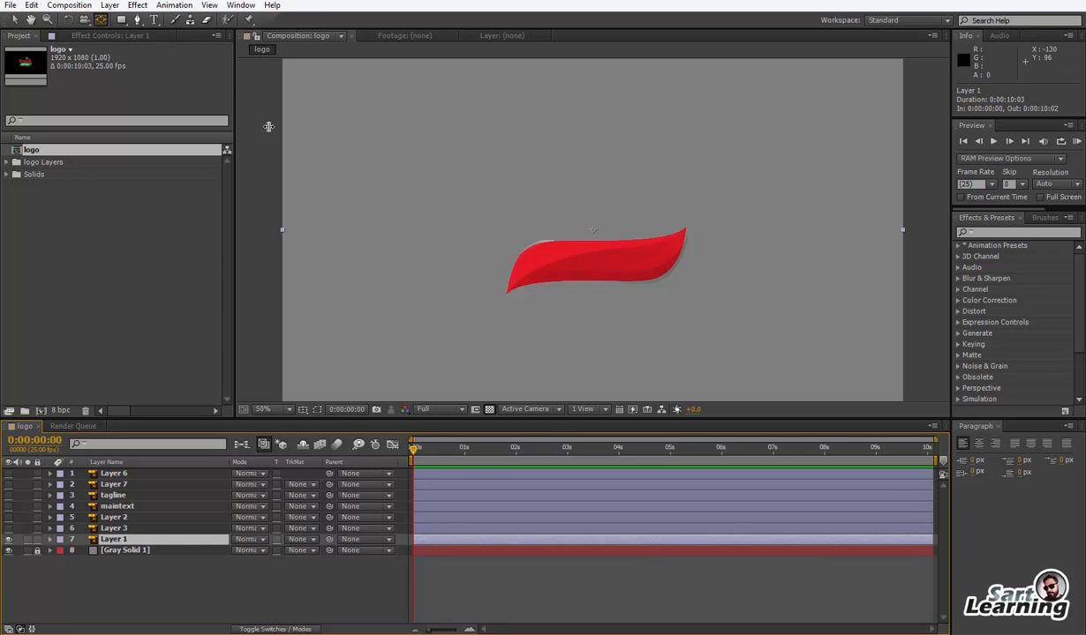
left_click_drag(594, 232, 511, 294)
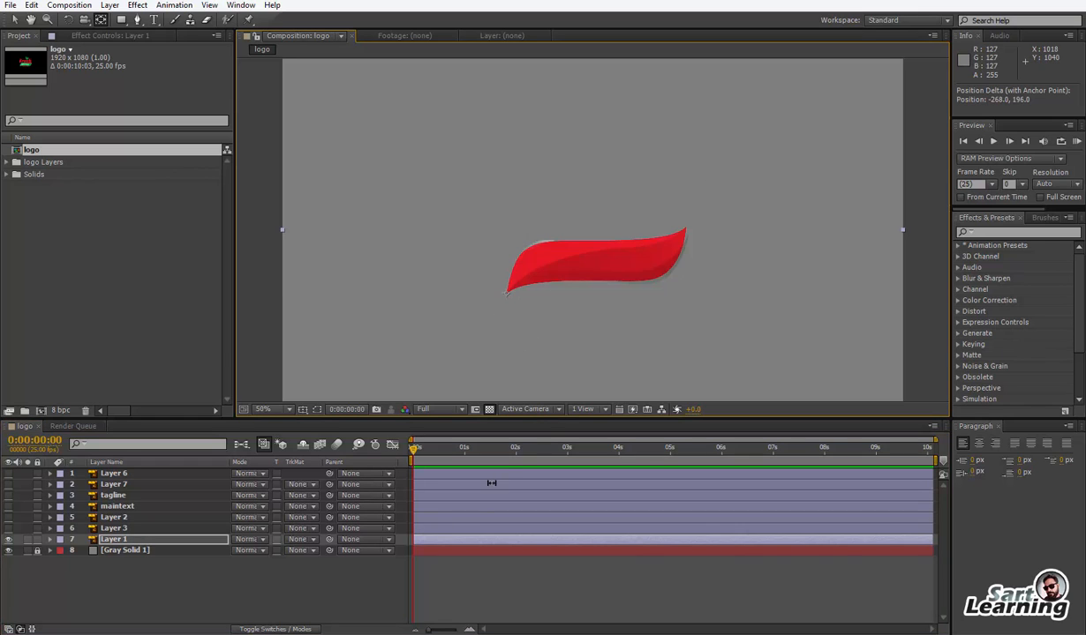
Keyframe Layer 1's Position and Scale at 0:00:00:08, and set its Scale to 0% at 0:00:00:00
left_click_drag(416, 452, 430, 449)
key("alt+shift+p")
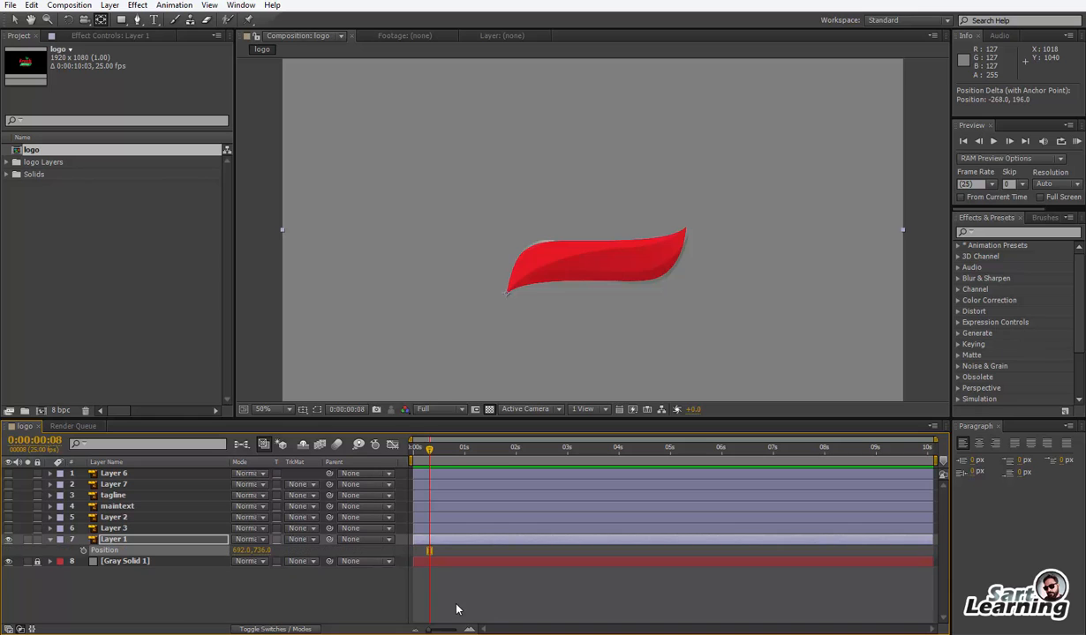
key("shift+s")
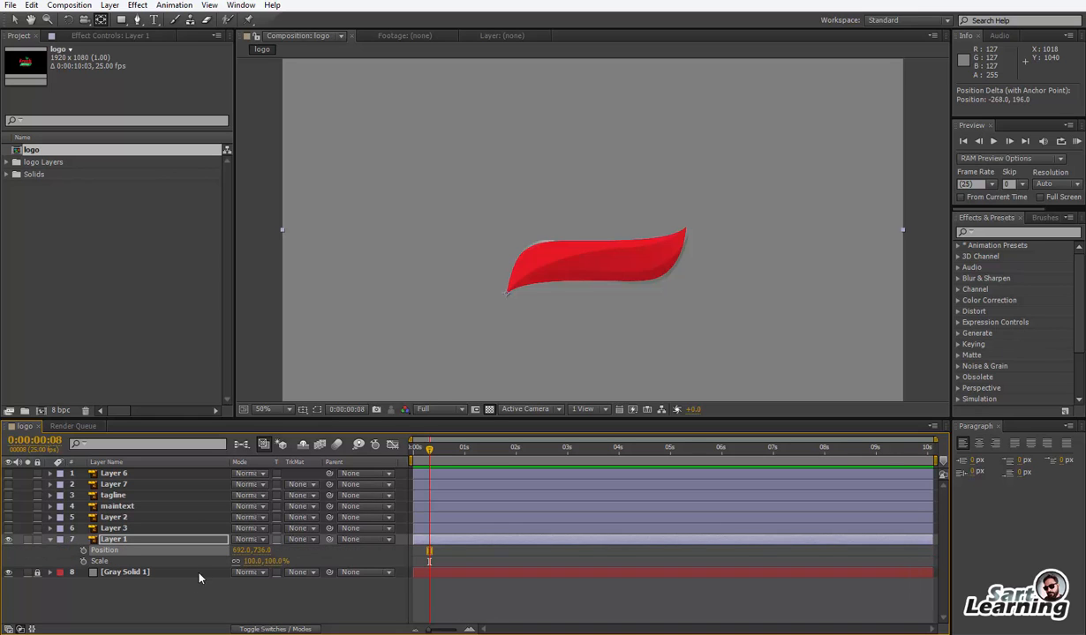
left_click(83, 561)
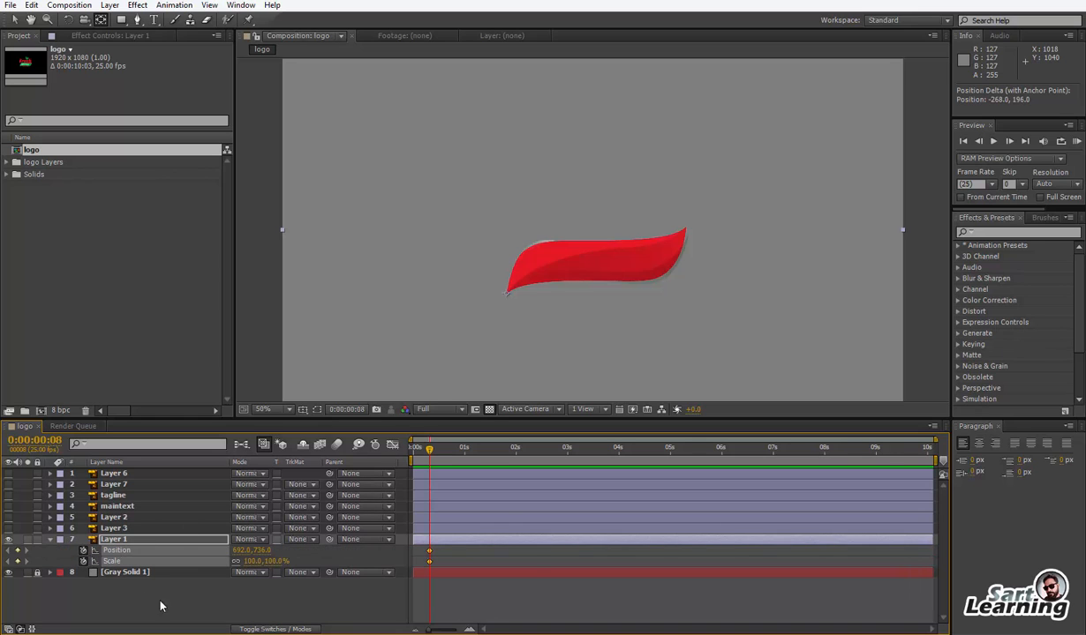
left_click_drag(426, 450, 373, 466)
left_click_drag(265, 562, 227, 576)
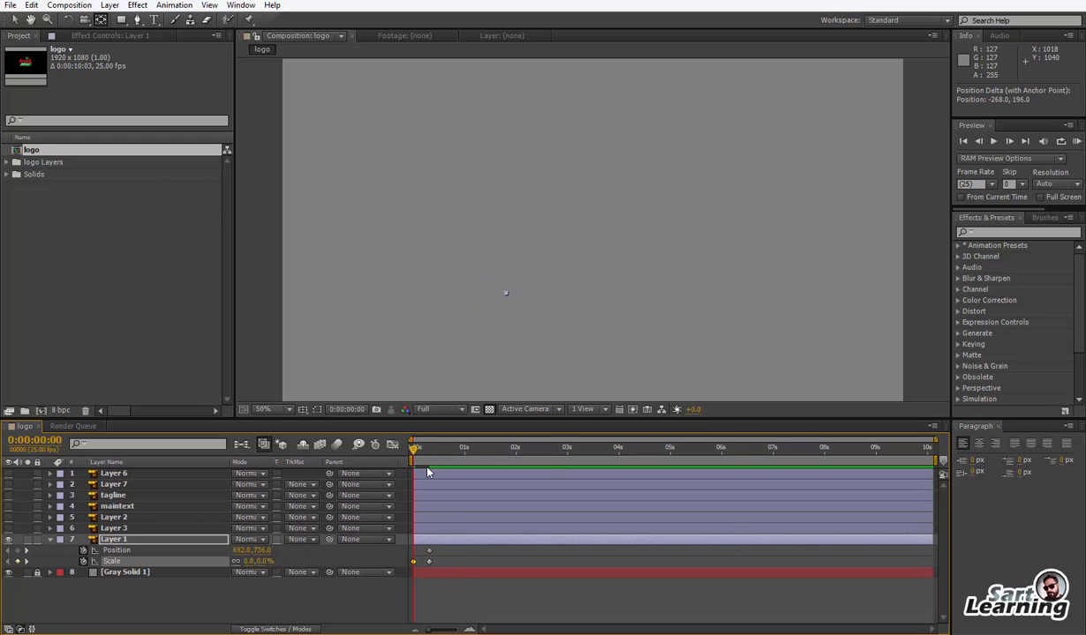
Keyframe Layer 1's Rotation at 14° on 0:00:00:00 and 0° on 0:00:00:08, and preview the red banner's motion
key("shift+r")
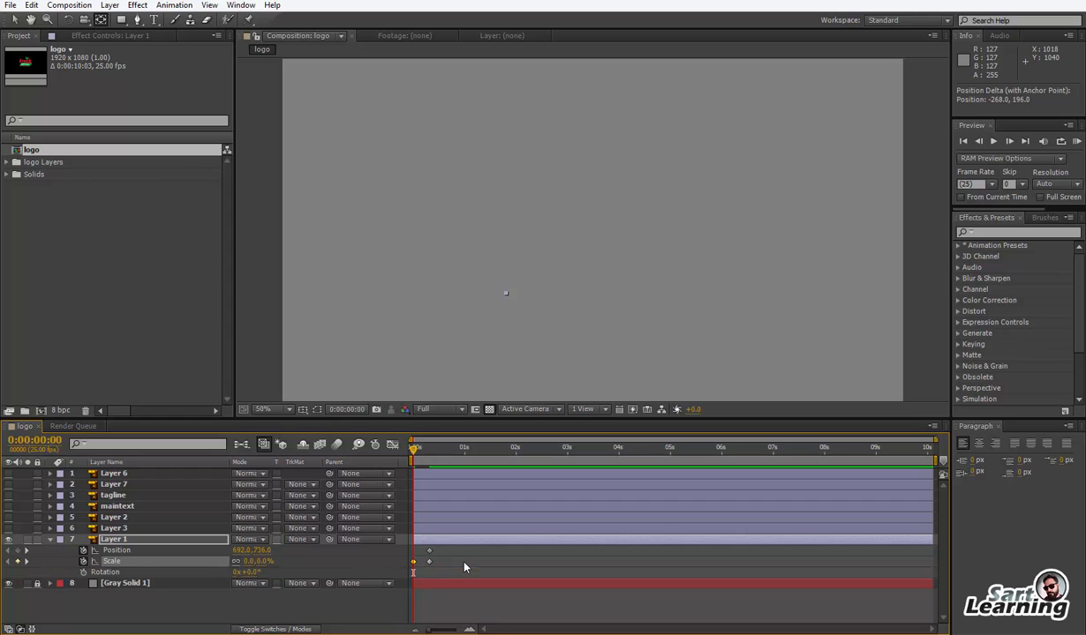
left_click_drag(423, 456, 401, 447)
left_click(84, 572)
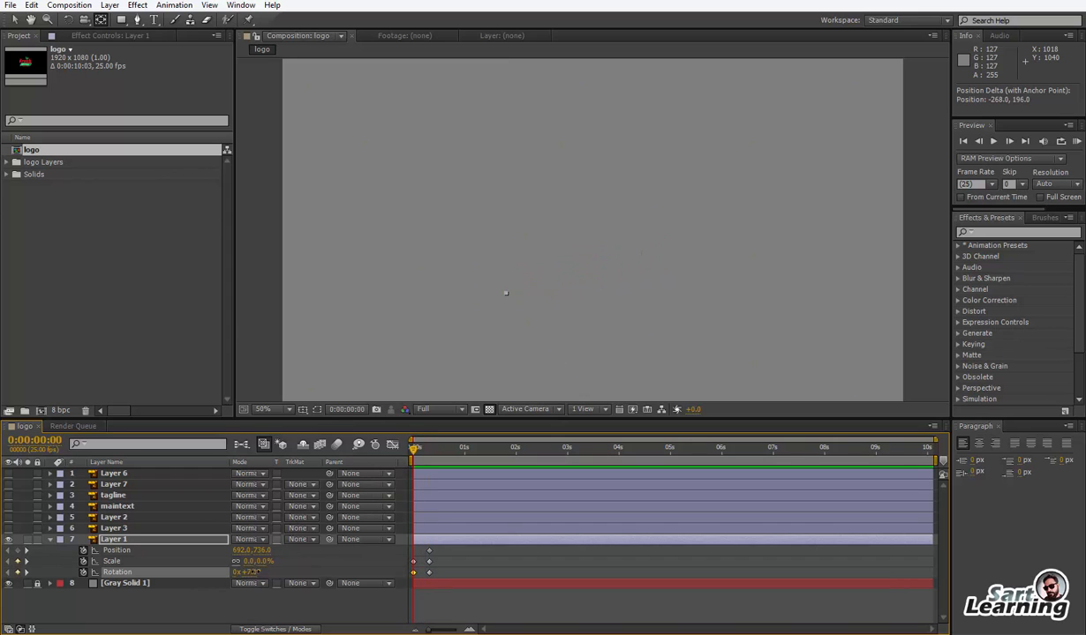
left_click(421, 451)
mouse_move(421, 452)
left_mouse_down()
mouse_move(432, 449)
mouse_move(410, 448)
mouse_move(421, 466)
mouse_move(431, 459)
left_mouse_up()
left_click(435, 455)
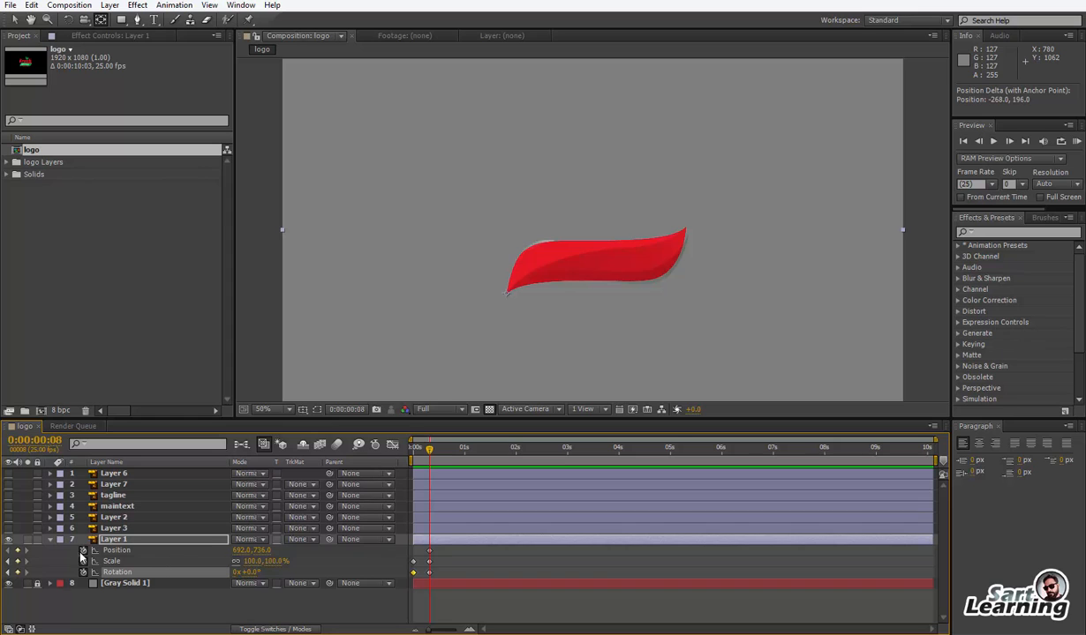
left_click(50, 540)
left_click(208, 570)
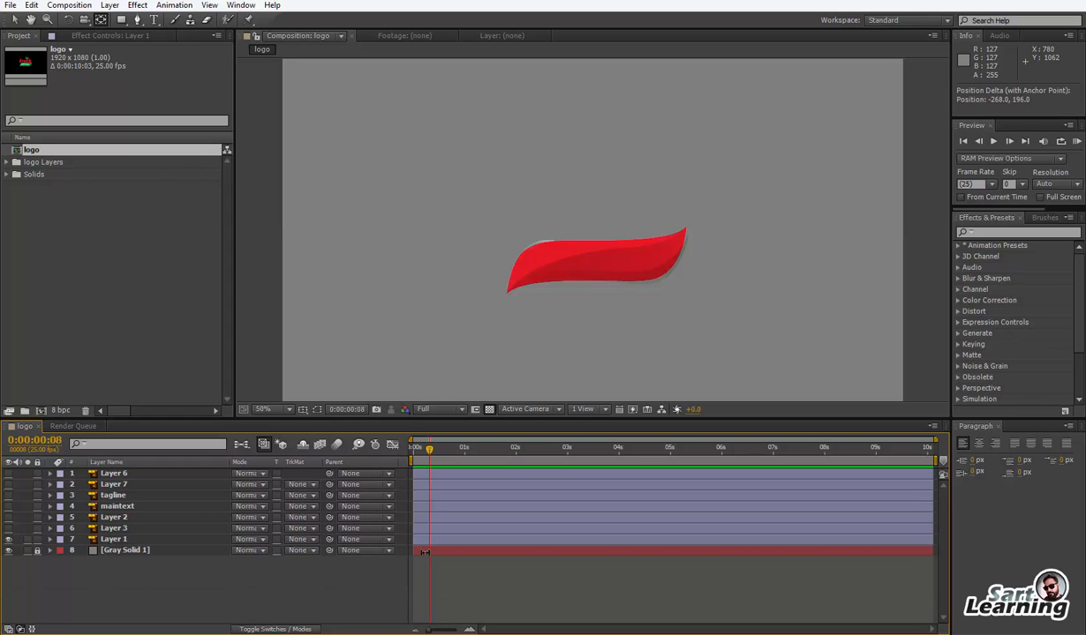
left_click(413, 457)
left_click_drag(413, 462, 443, 457)
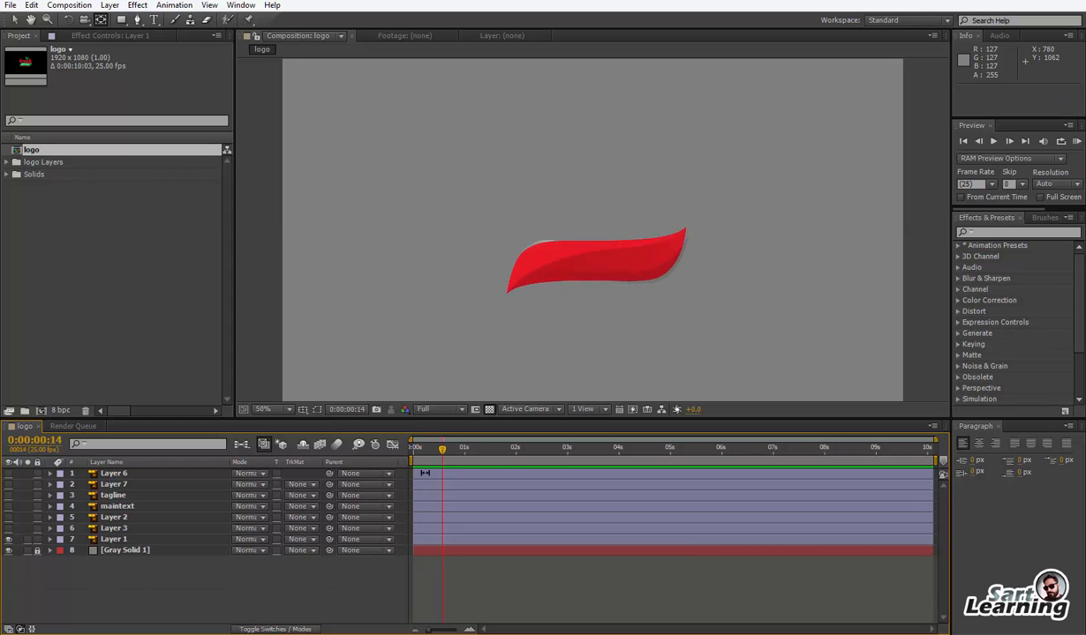
Show Layer 3, return to 0:00:00:00 and copy all of Layer 1's Position, Scale and Rotation keyframes
left_click(113, 539)
left_click_drag(411, 447, 427, 449)
key("Home")
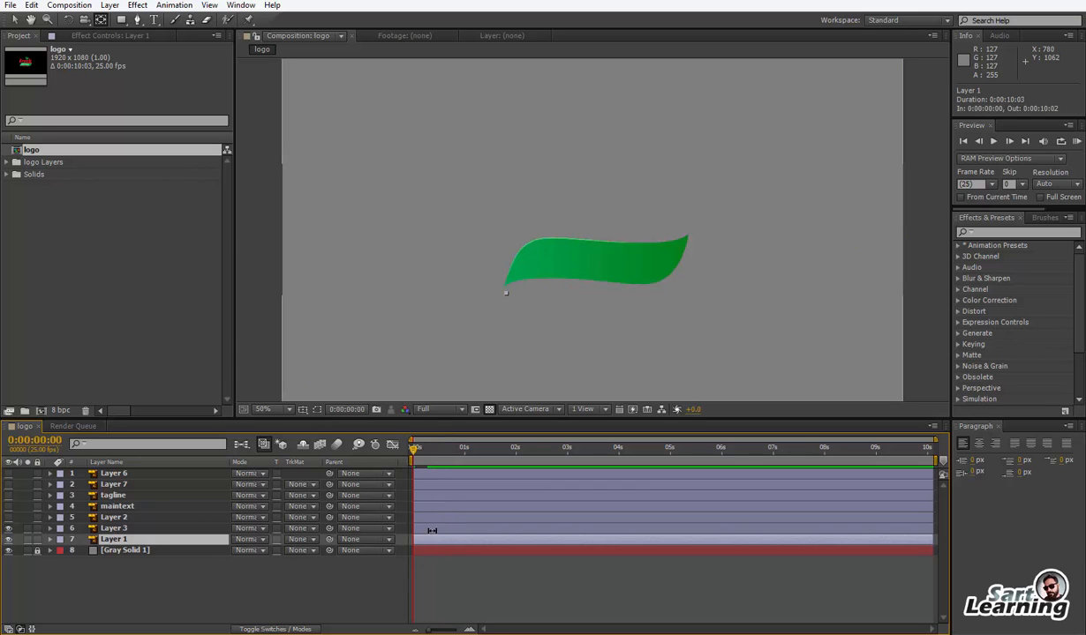
key("u")
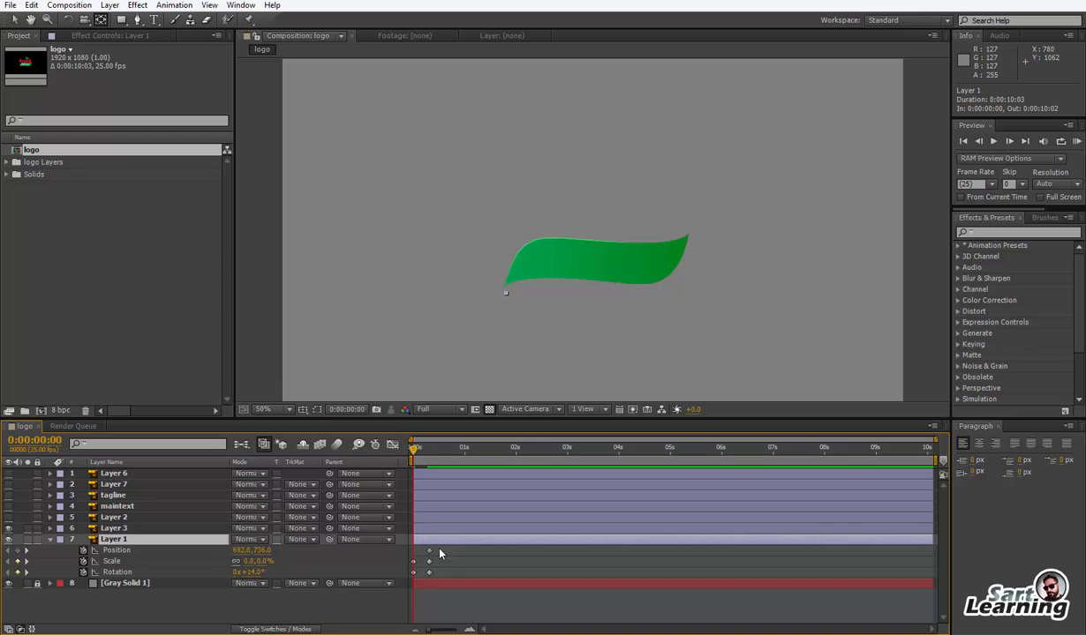
left_click(116, 549)
left_click(117, 572, "shift")
key("ctrl+c")
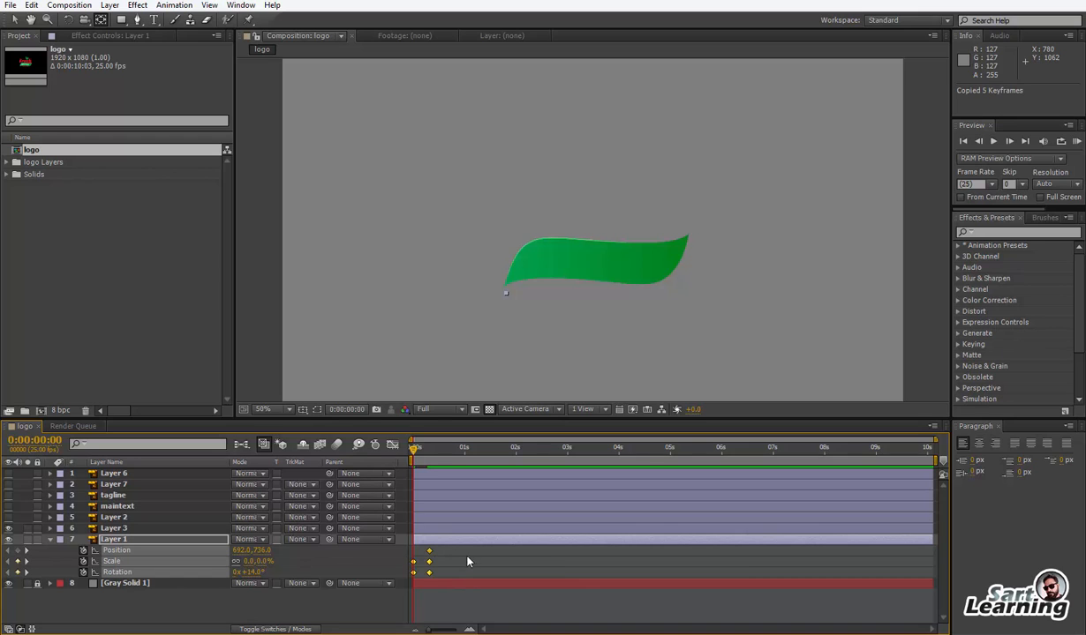
Paste the copied keyframes onto Layer 3 at 0:00:00:00 with its Transform properties open, and preview both banners
left_click(121, 526)
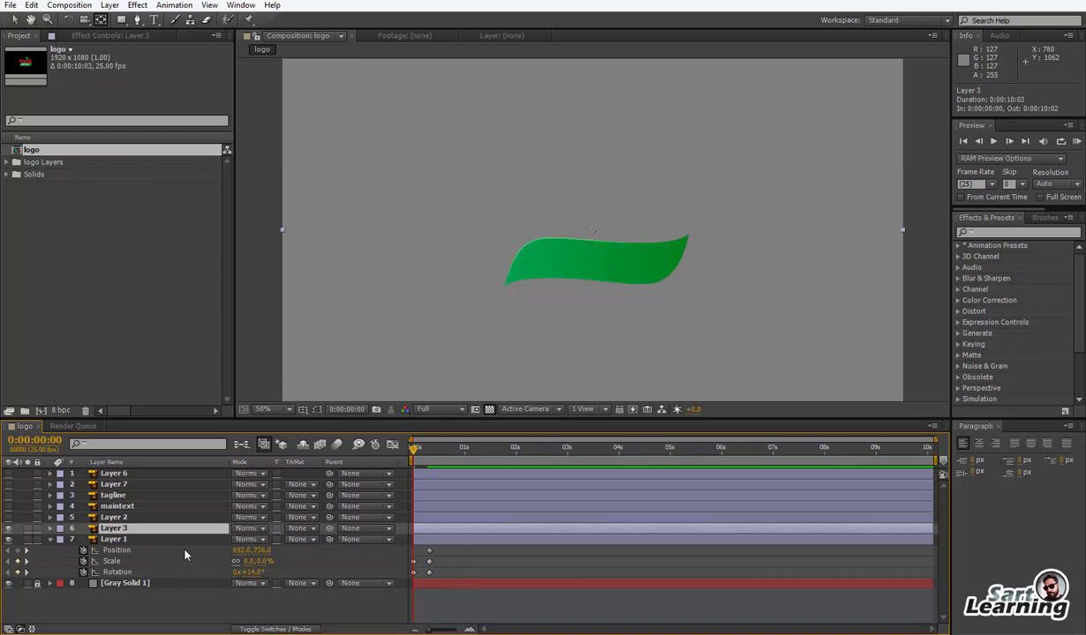
left_click(50, 528)
left_click(60, 540)
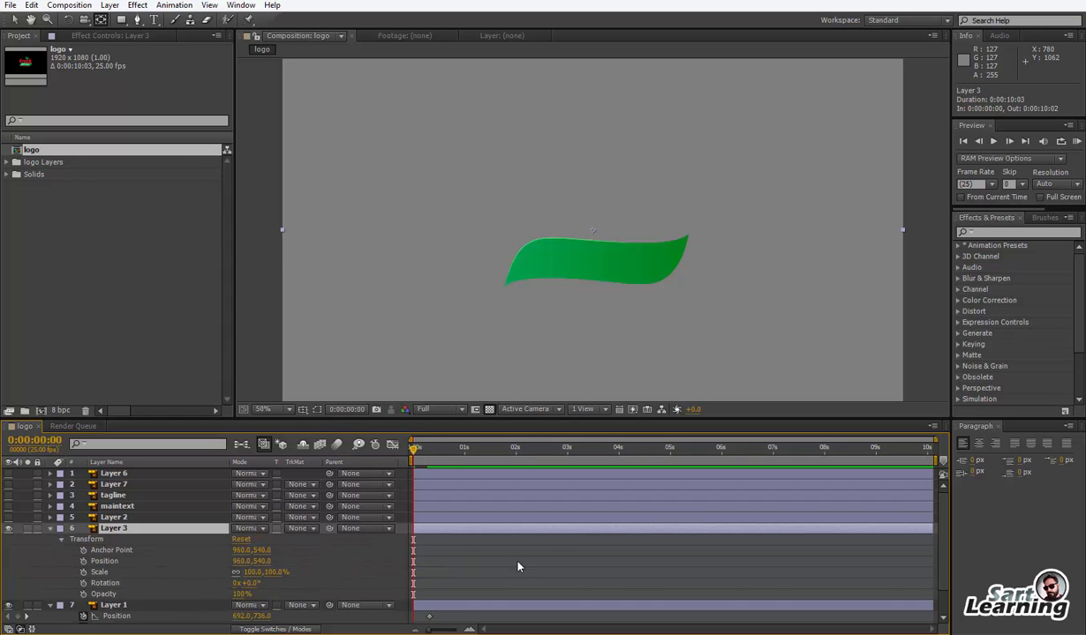
key("ctrl+v")
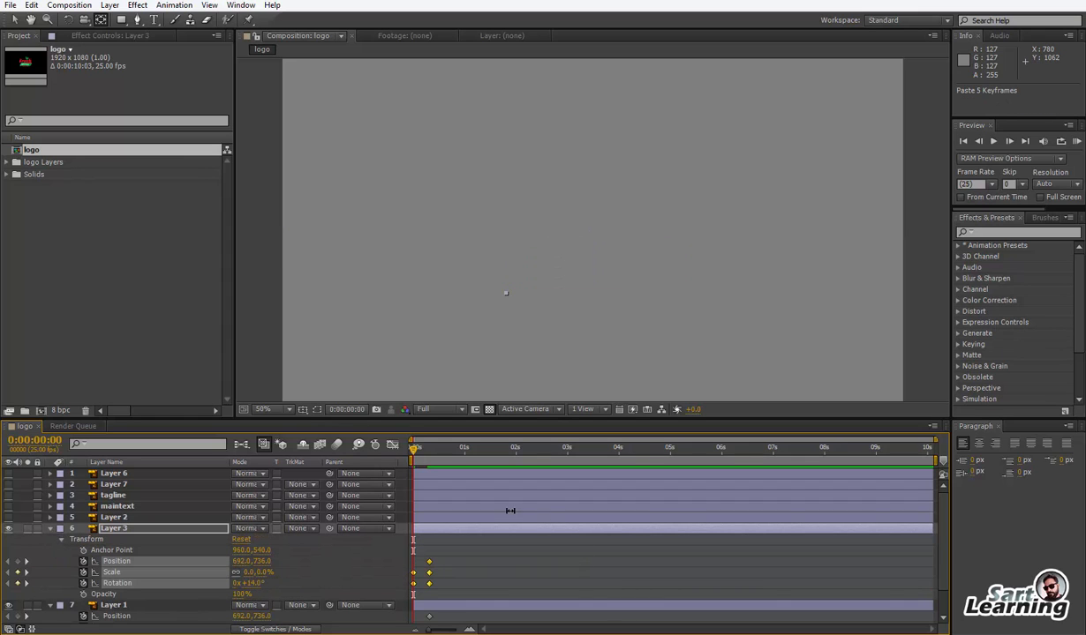
left_click_drag(418, 456, 437, 449)
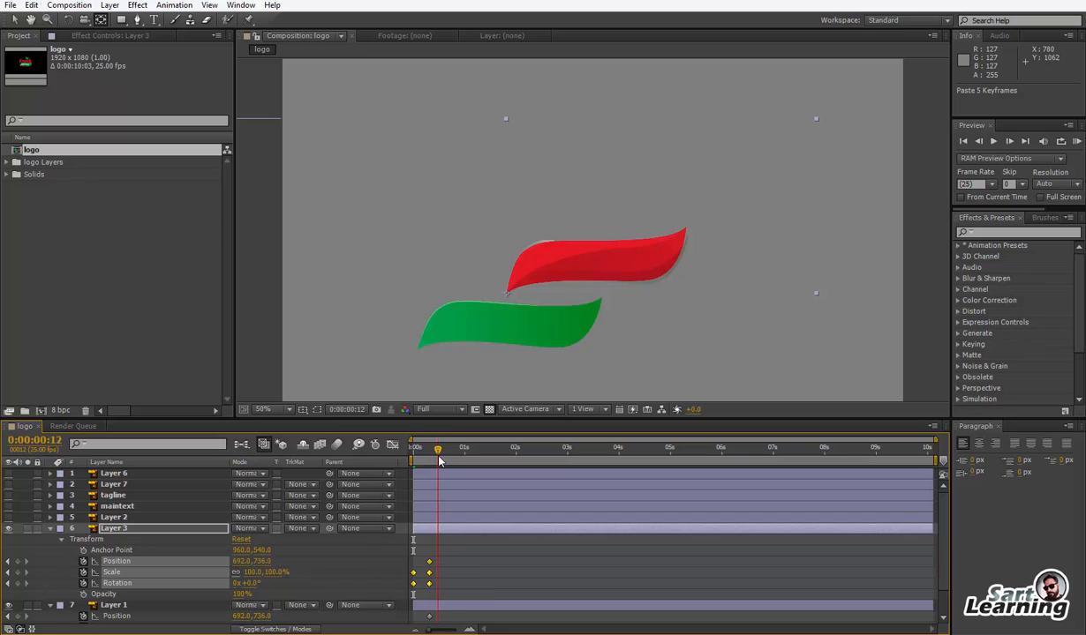
Set Layer 3's Anchor Point to 686, 715 so the green banner's lower-left tip meets the red banner's tip
key("v")
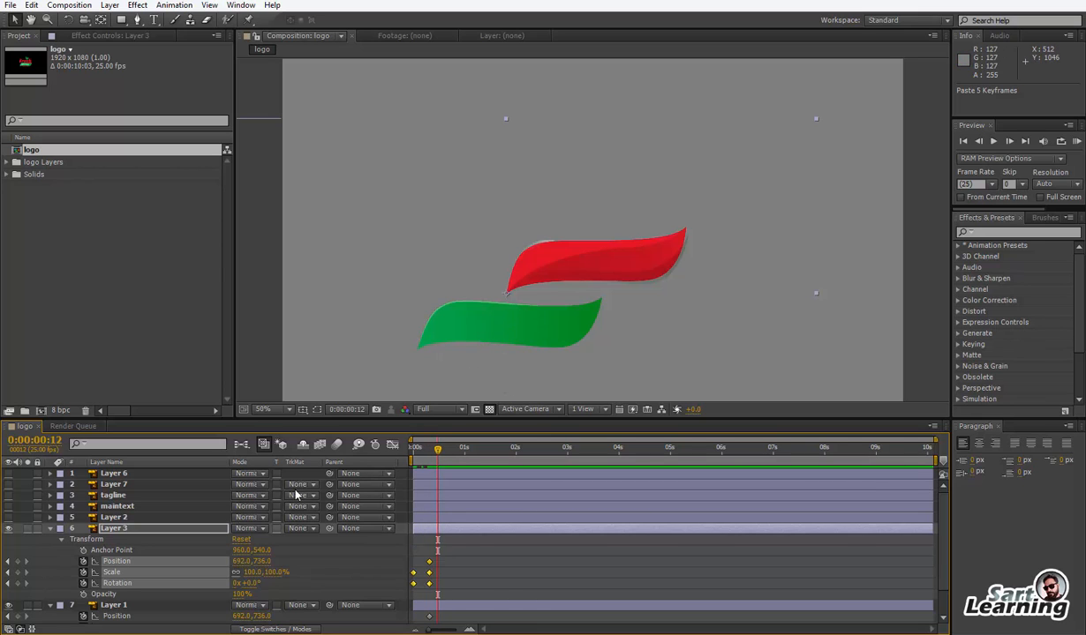
left_click_drag(240, 550, 345, 574)
mouse_move(236, 550)
left_mouse_down()
mouse_move(225, 549)
mouse_move(274, 554)
mouse_move(251, 551)
left_mouse_up()
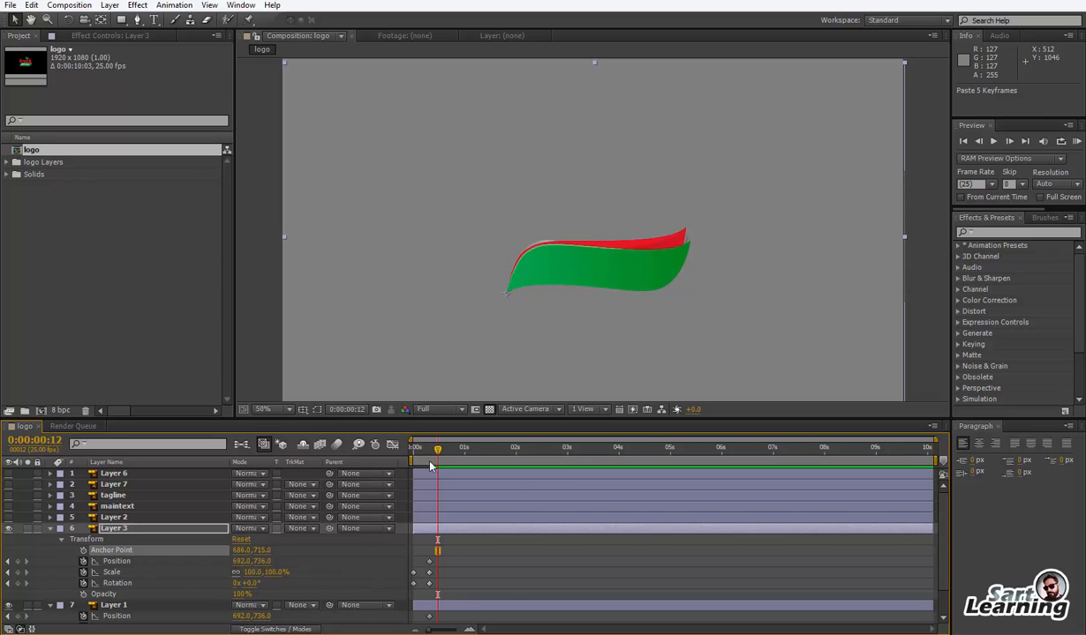
Shift Layer 3 in time to start at 0:00:00:05 and step through the frames to check the green banner's delay
mouse_move(434, 458)
left_mouse_down()
mouse_move(405, 447)
mouse_move(419, 448)
mouse_move(432, 474)
left_mouse_up()
left_click_drag(415, 528, 425, 518)
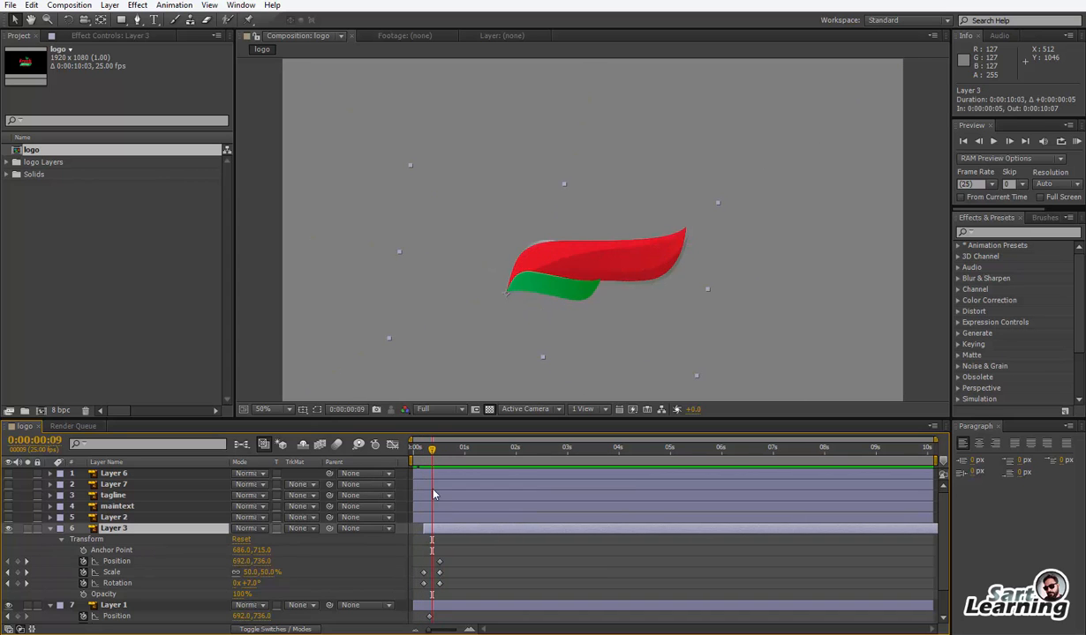
left_click_drag(418, 458, 422, 498)
key("Page_Down")
key("Page_Down")
key("Page_Down")
key("Page_Down")
key("Page_Down")
key("Page_Down")
key("Page_Down")
key("Page_Down")
key("Page_Down")
key("Page_Down")
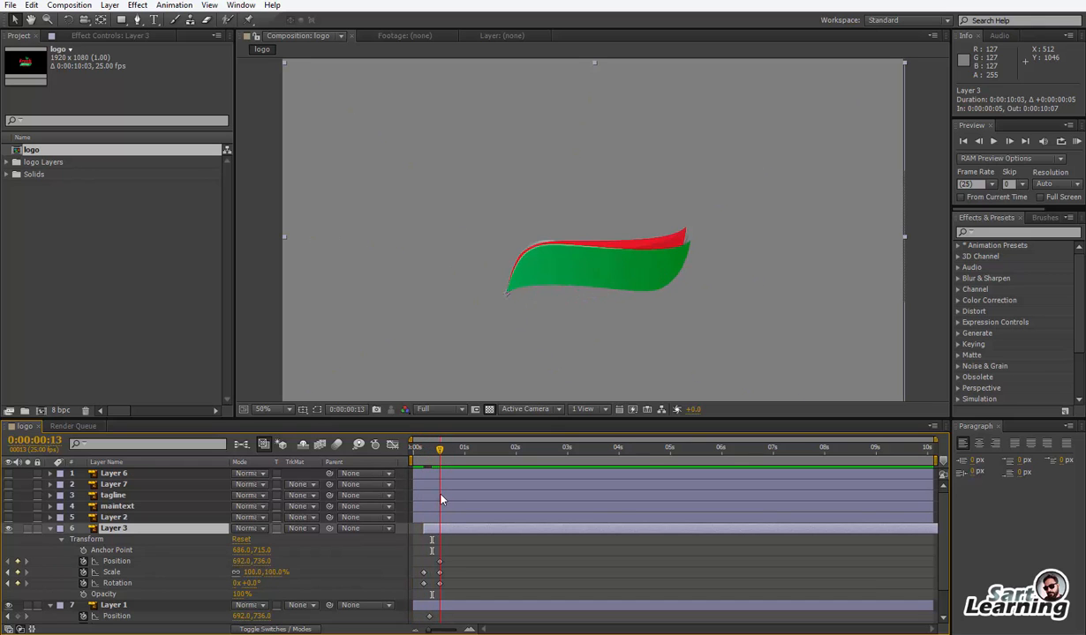
Collapse Layer 3's properties, move it directly below Layer 1, and preview the green banner behind the red one
left_click(50, 528)
left_click_drag(113, 533, 113, 569)
left_click_drag(440, 448, 434, 524)
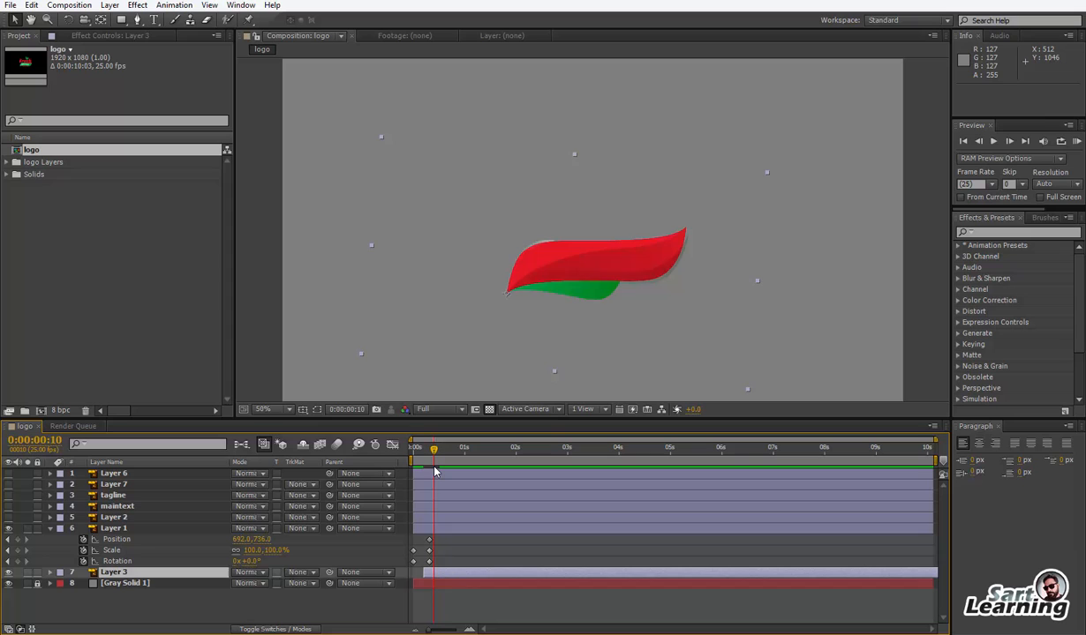
left_click(439, 519)
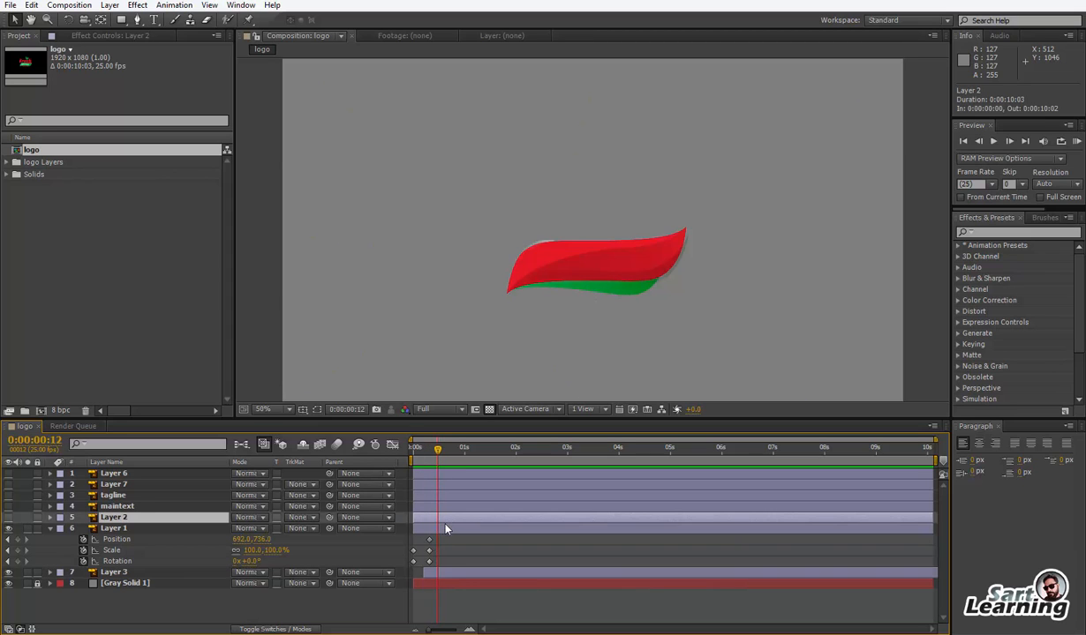
Reveal Layer 3's keyframes and shift the layer earlier to start at 0:00:00:02
left_click(445, 575)
key("u")
left_click_drag(455, 578, 448, 575)
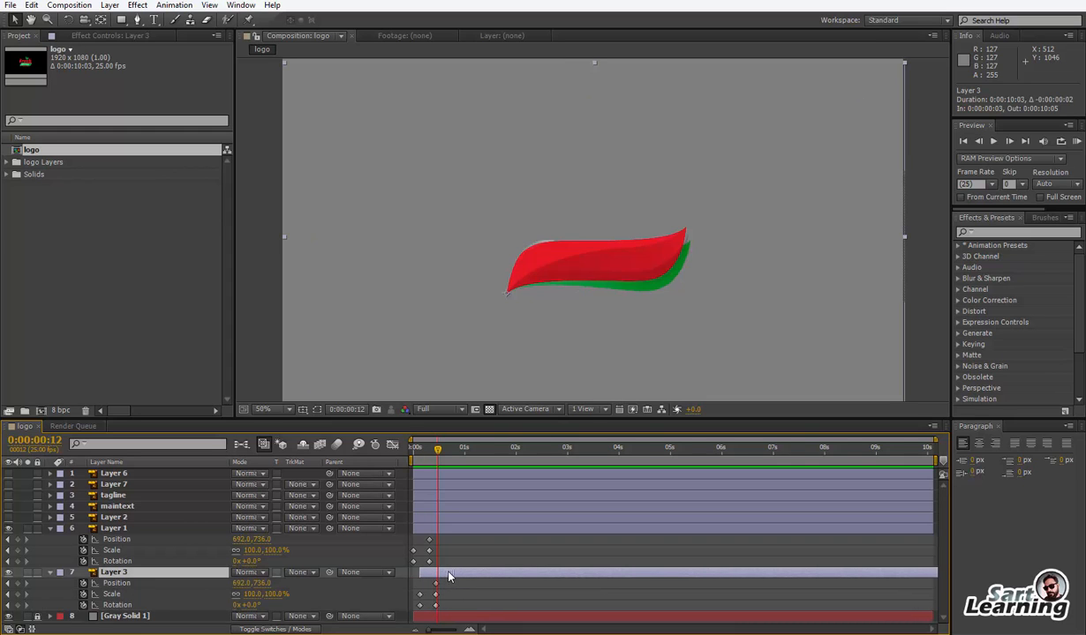
mouse_move(423, 452)
left_mouse_down()
mouse_move(411, 452)
mouse_move(441, 460)
mouse_move(422, 468)
mouse_move(438, 463)
left_mouse_up()
Show Layer 2 and, with no layer selected, draw a white rectangle covering the "Super Market" text as a new shape layer
left_click_drag(7, 523, 7, 495)
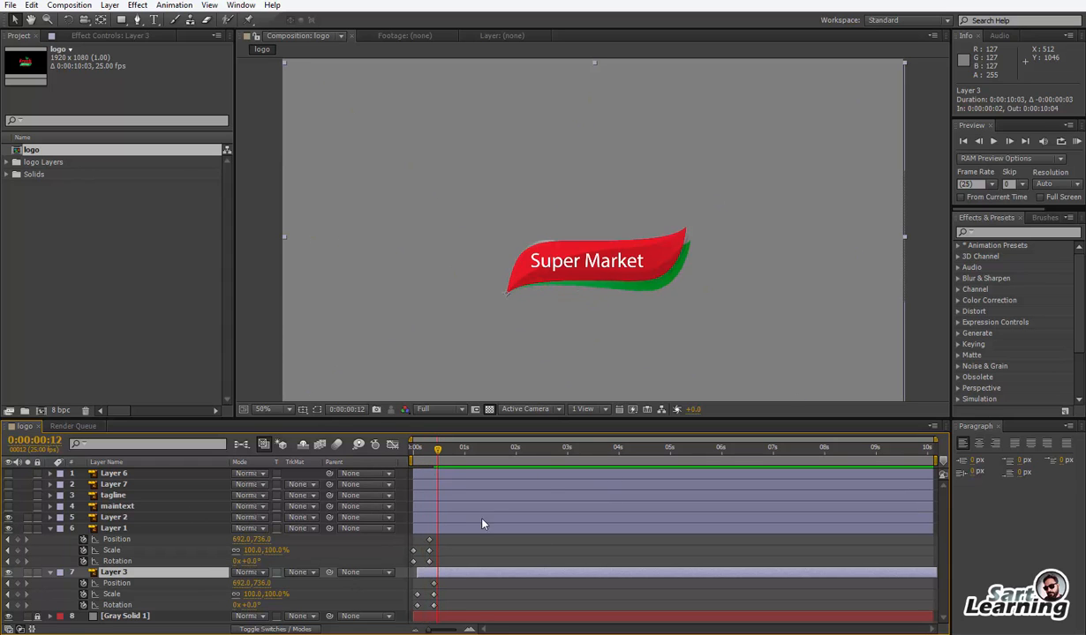
left_click(429, 521)
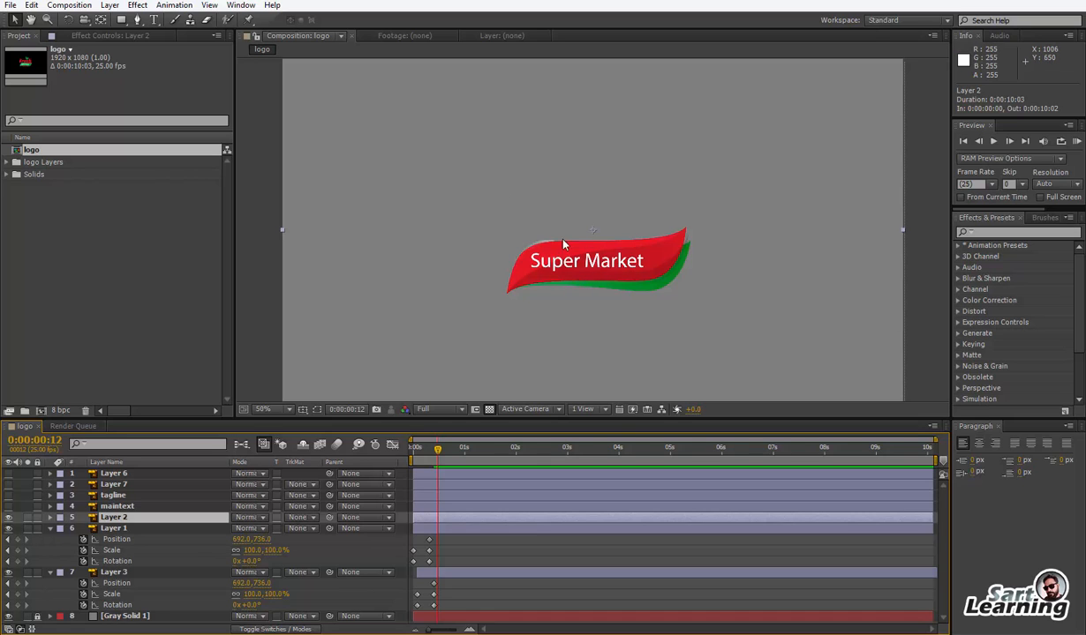
left_click(122, 21)
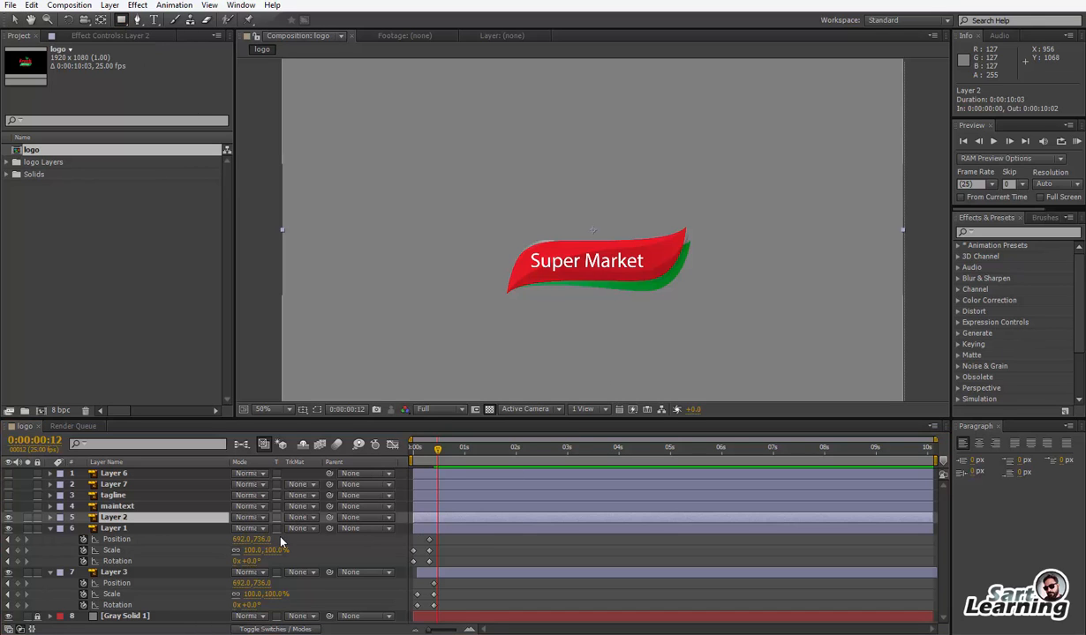
left_click(51, 528)
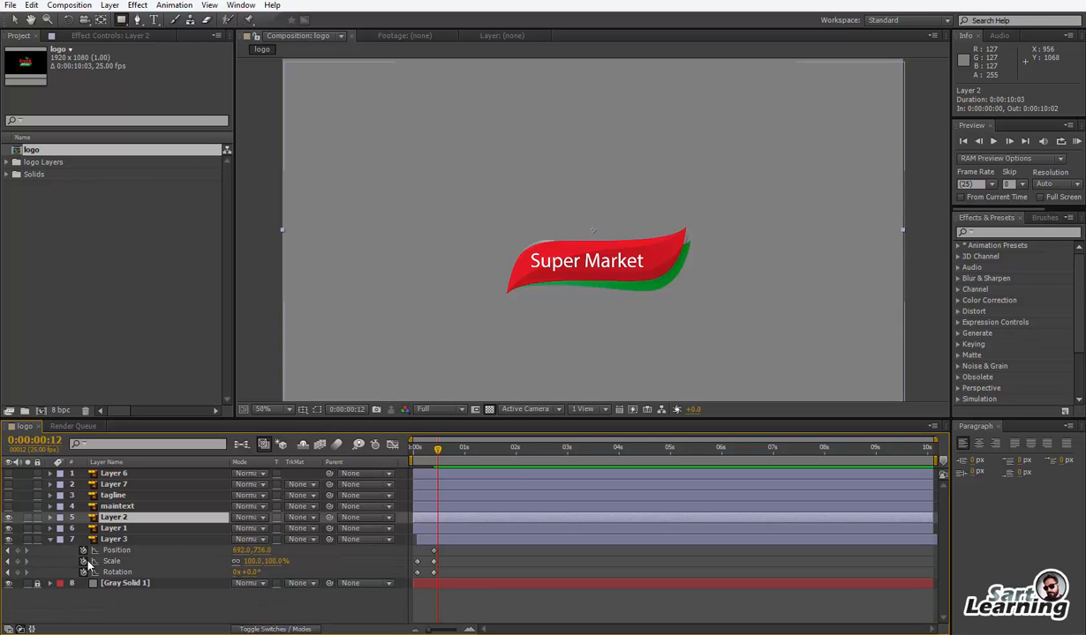
right_click(110, 608)
mouse_move(167, 476)
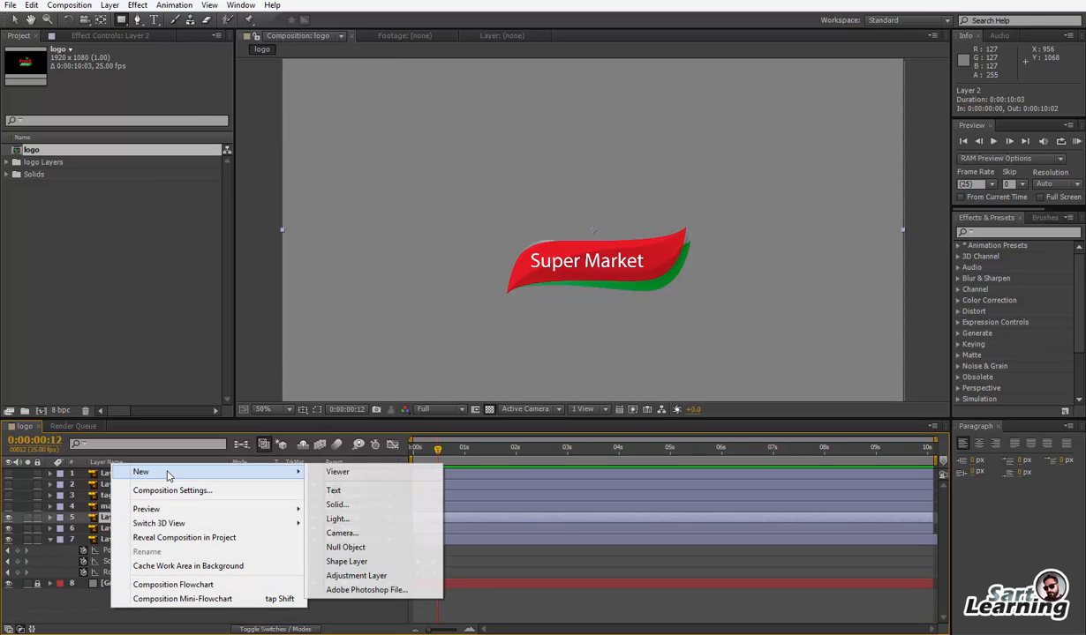
left_click(40, 616)
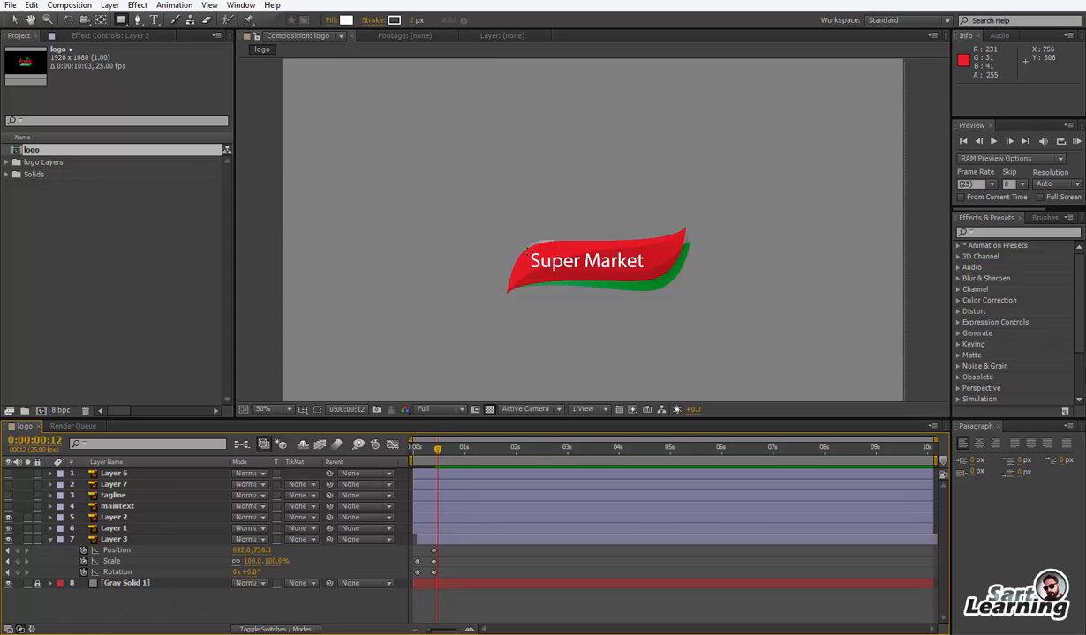
left_click_drag(527, 251, 653, 272)
Move Shape Layer 1 directly above Layer 2 and set Layer 2's track matte to Alpha Matte
left_click_drag(133, 474, 136, 562)
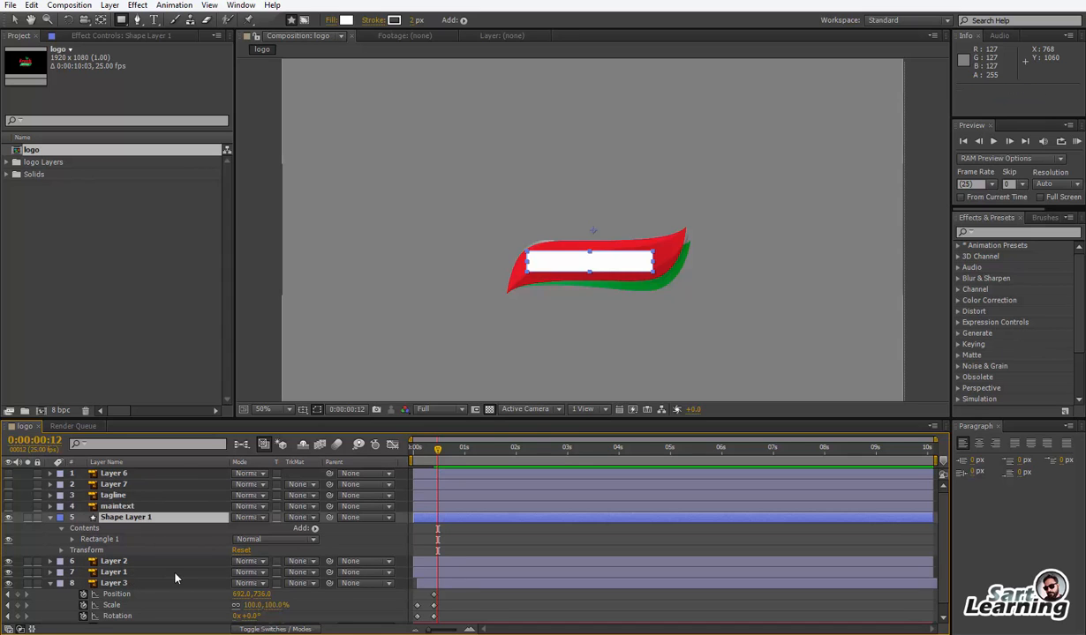
key("v")
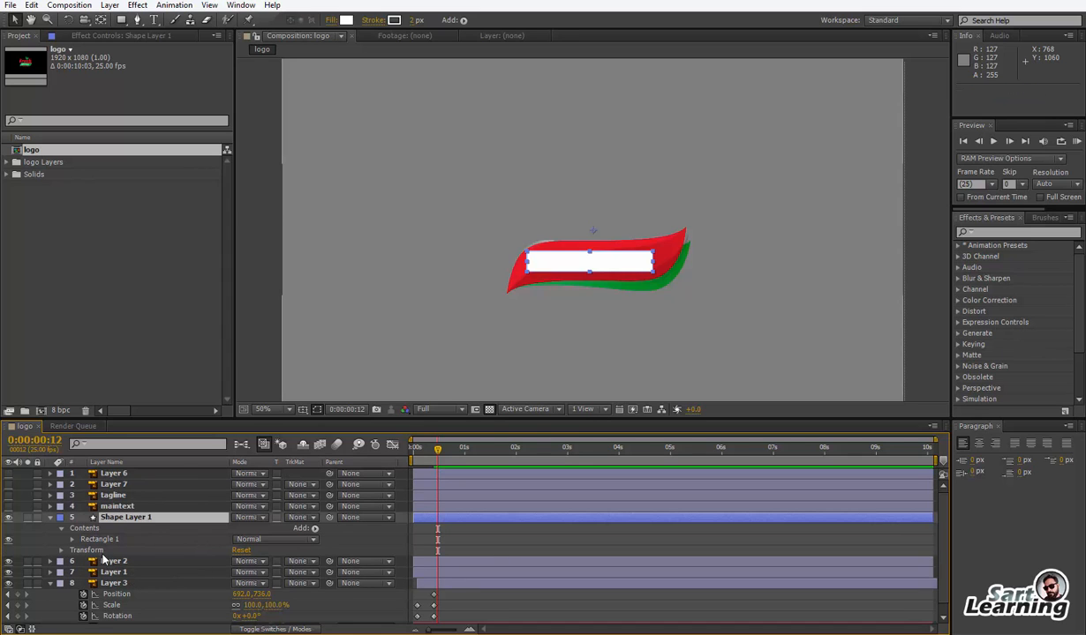
left_click(51, 517)
left_click(115, 528)
left_click(300, 527)
left_click(353, 561)
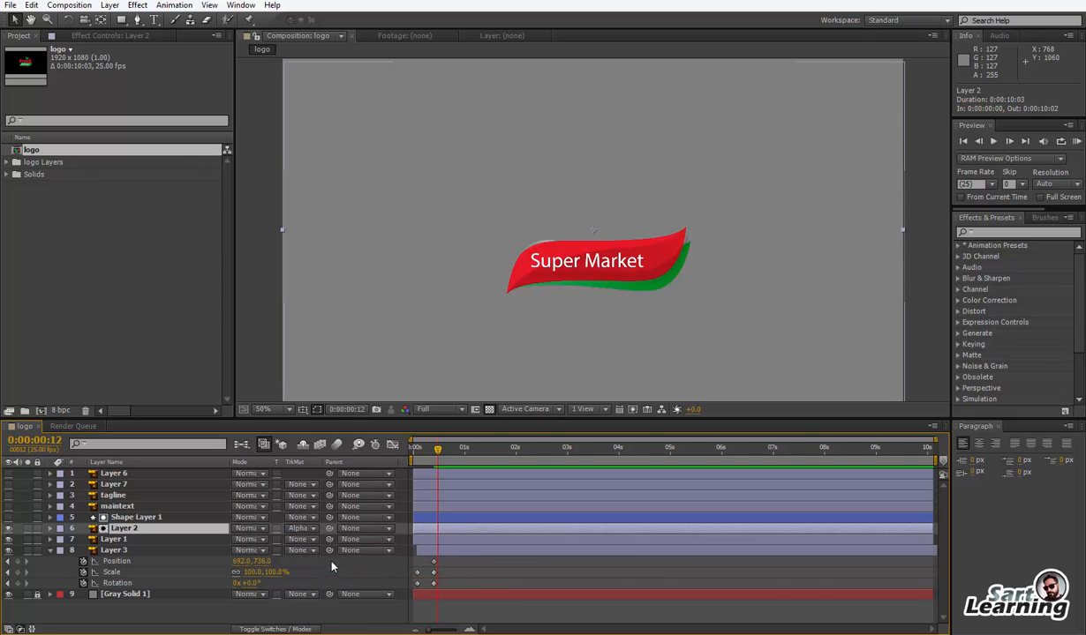
Keyframe Layer 2's Position at 0:00:00:16, and at 0:00:00:12 move the "Super Market" text straight down out of its matte
key("p")
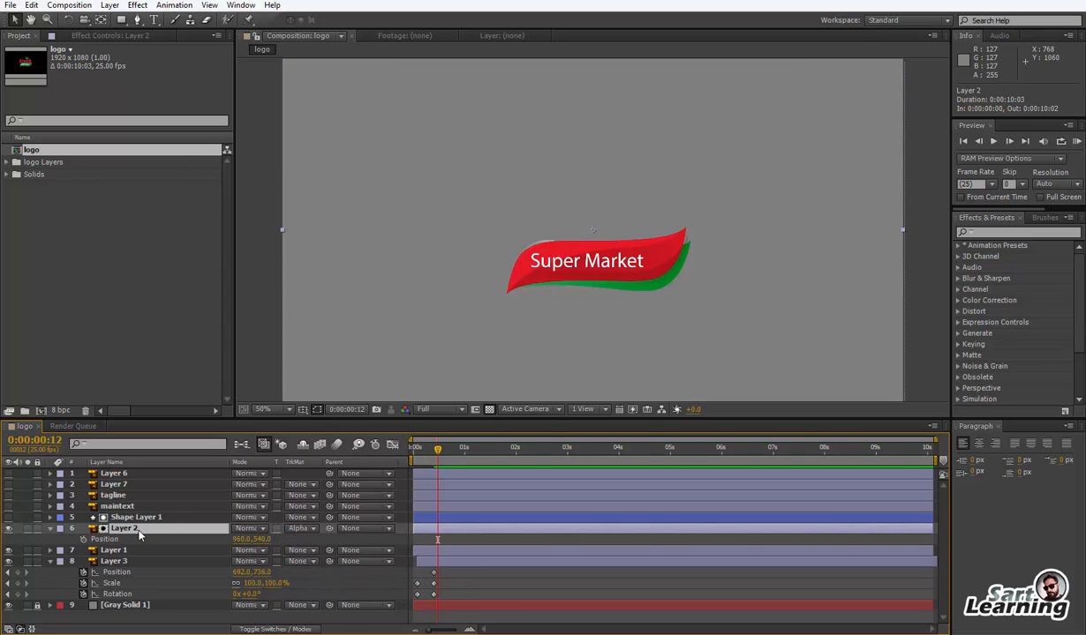
left_click(83, 539)
left_click_drag(437, 540, 446, 540)
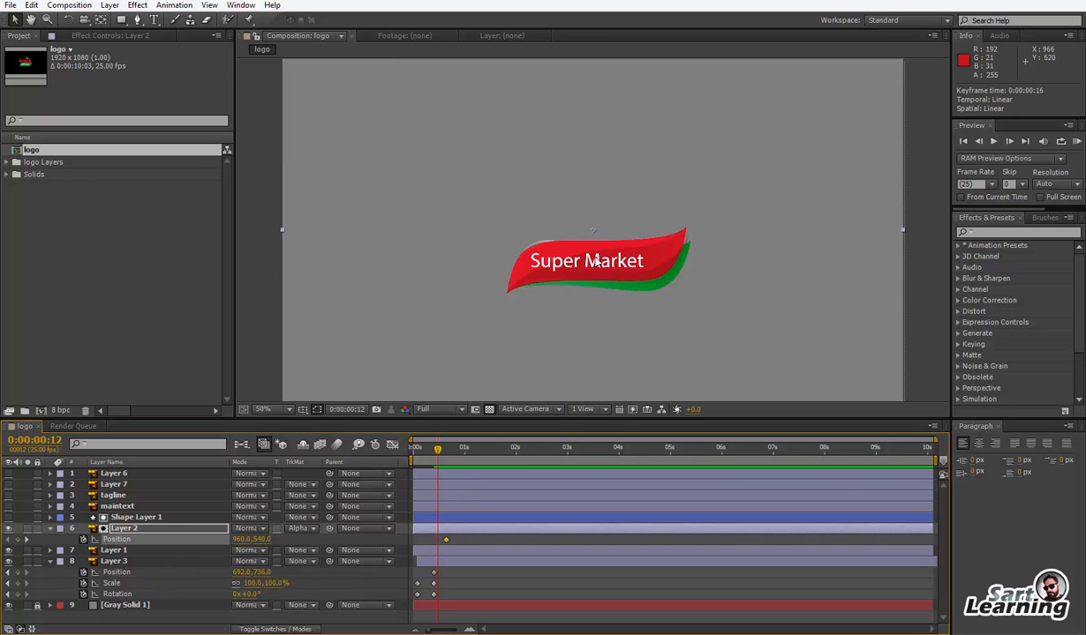
left_click_drag(603, 267, 599, 286)
left_click_drag(434, 457, 455, 477)
left_click(450, 519, "ctrl")
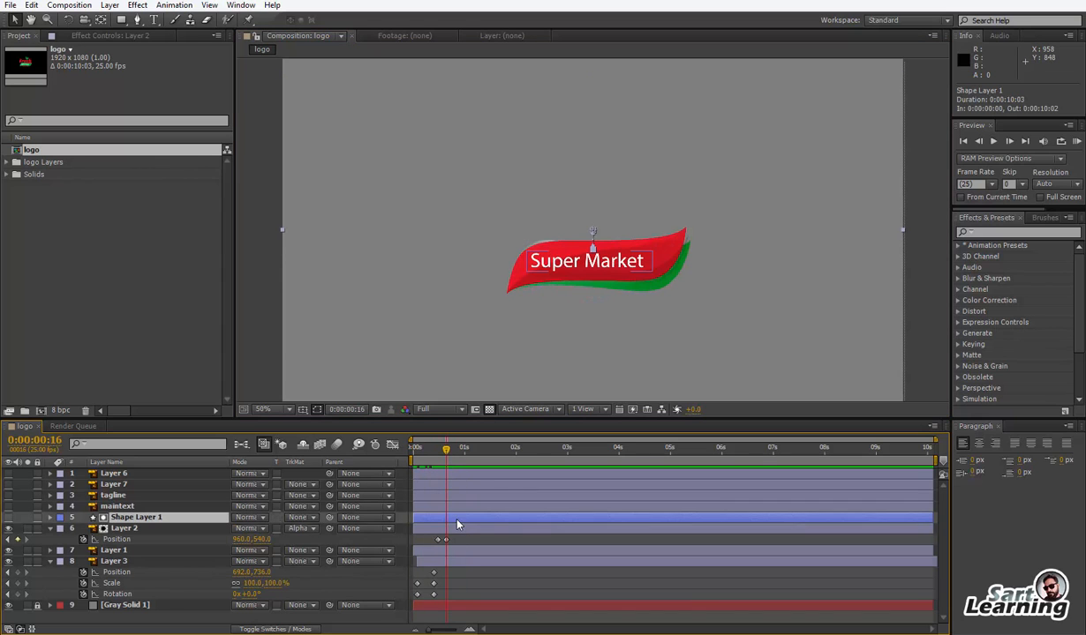
left_click(468, 561, "shift")
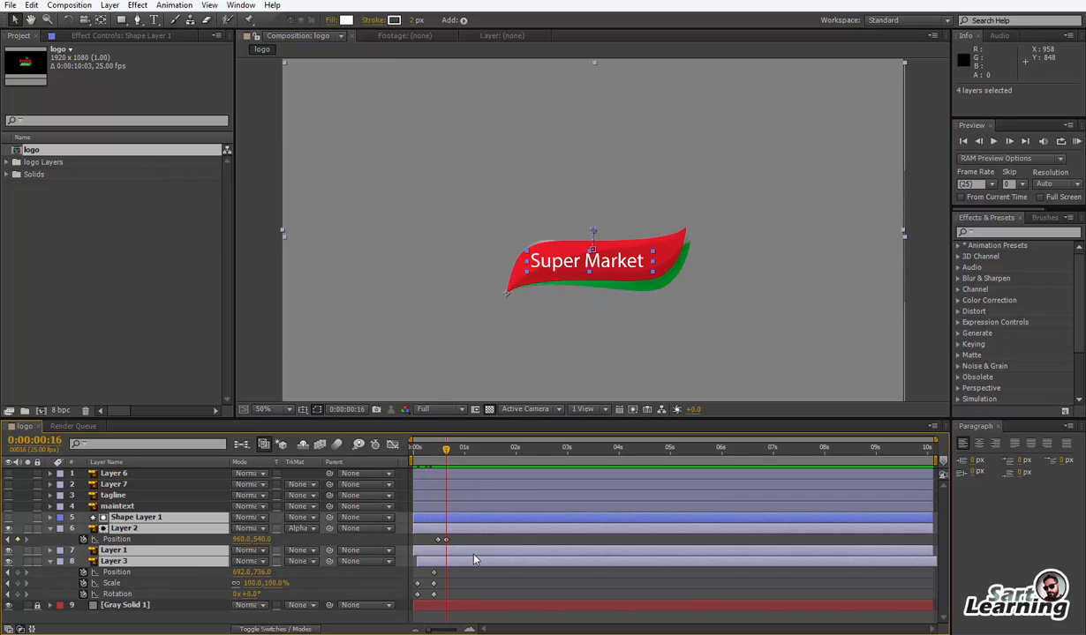
Select the maintext layer and make it visible
left_click(109, 508)
left_click(8, 507)
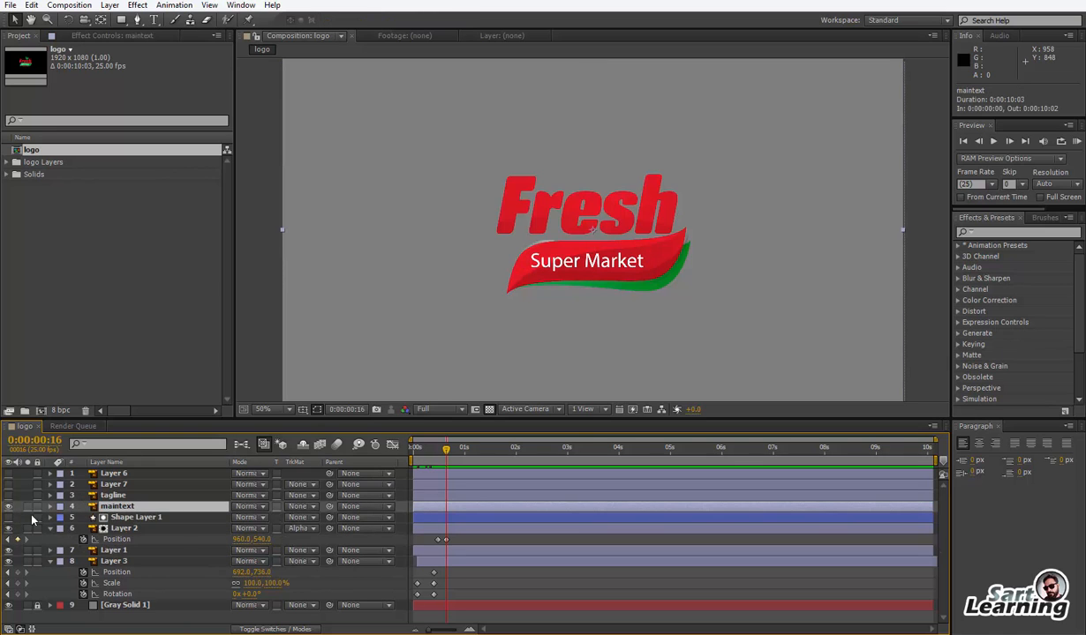
left_click(138, 21)
left_click(534, 182)
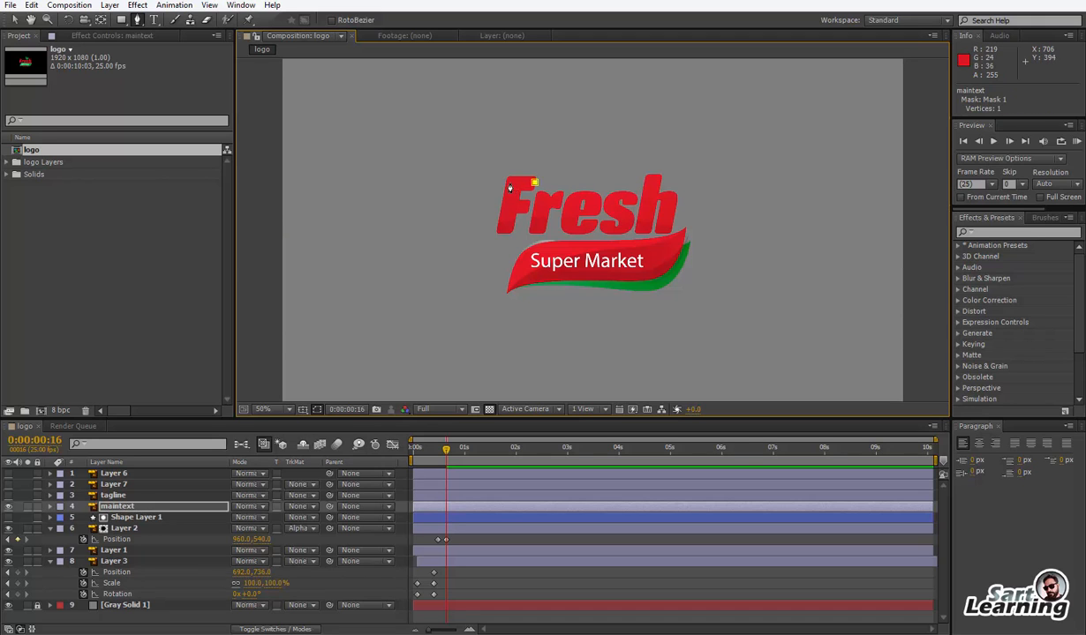
left_click(510, 183)
left_click(119, 506)
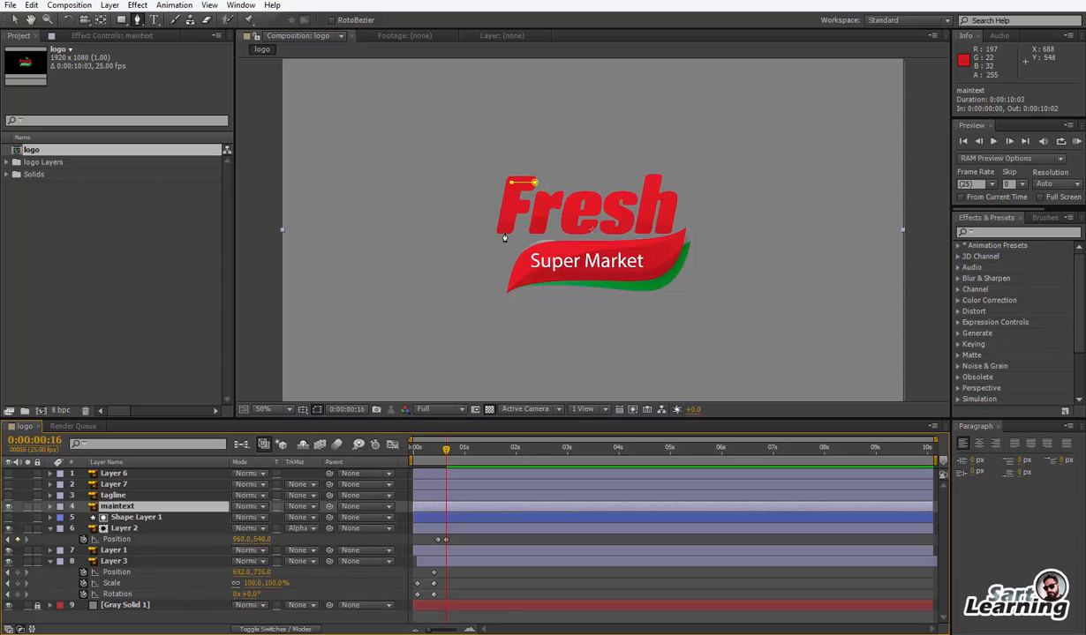
key("ctrl+z")
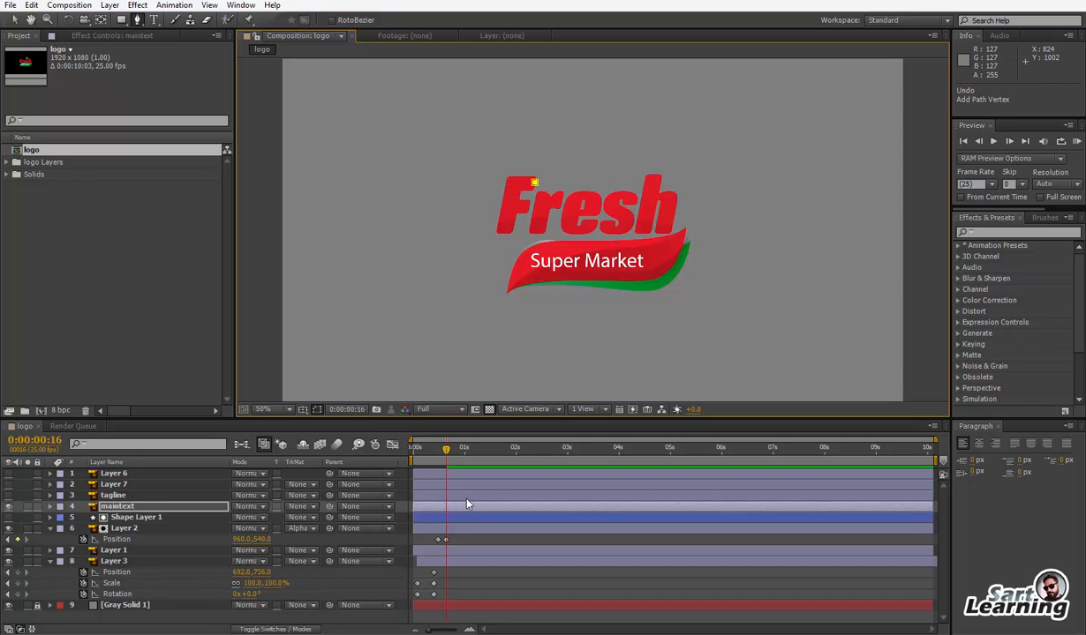
Auto-trace the maintext layer's Alpha channel at the current frame onto a new layer, and place that layer directly above maintext
left_click(468, 505)
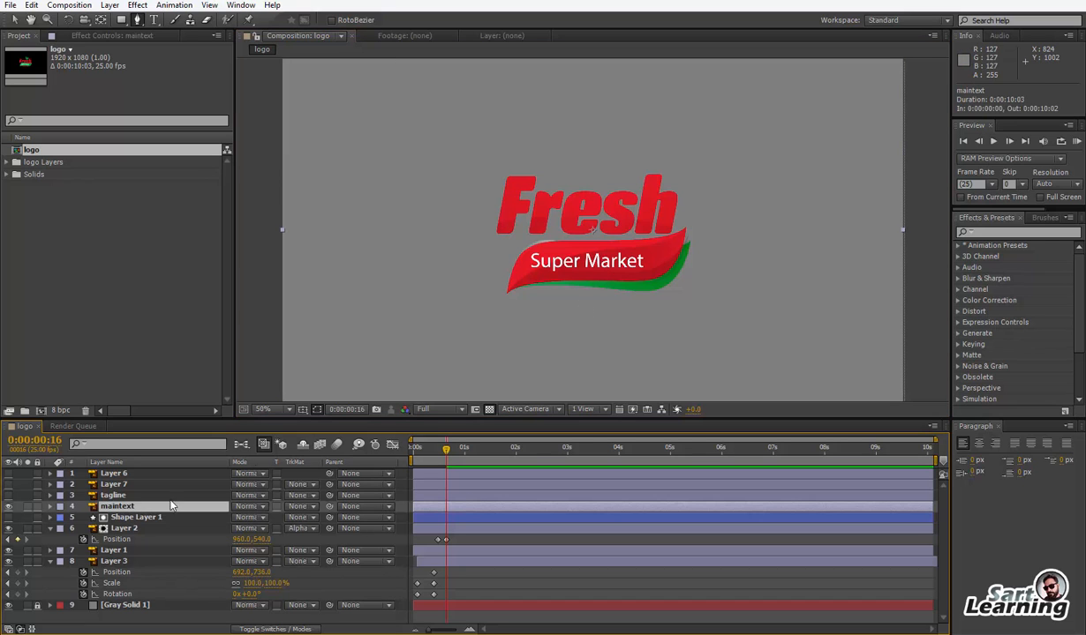
left_click(109, 5)
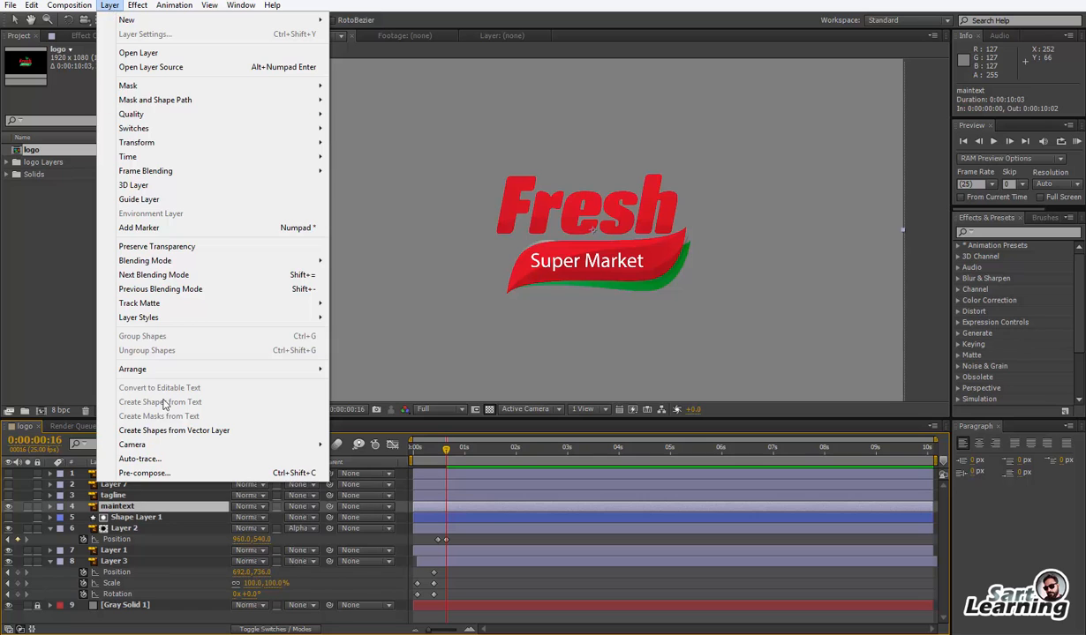
left_click(139, 459)
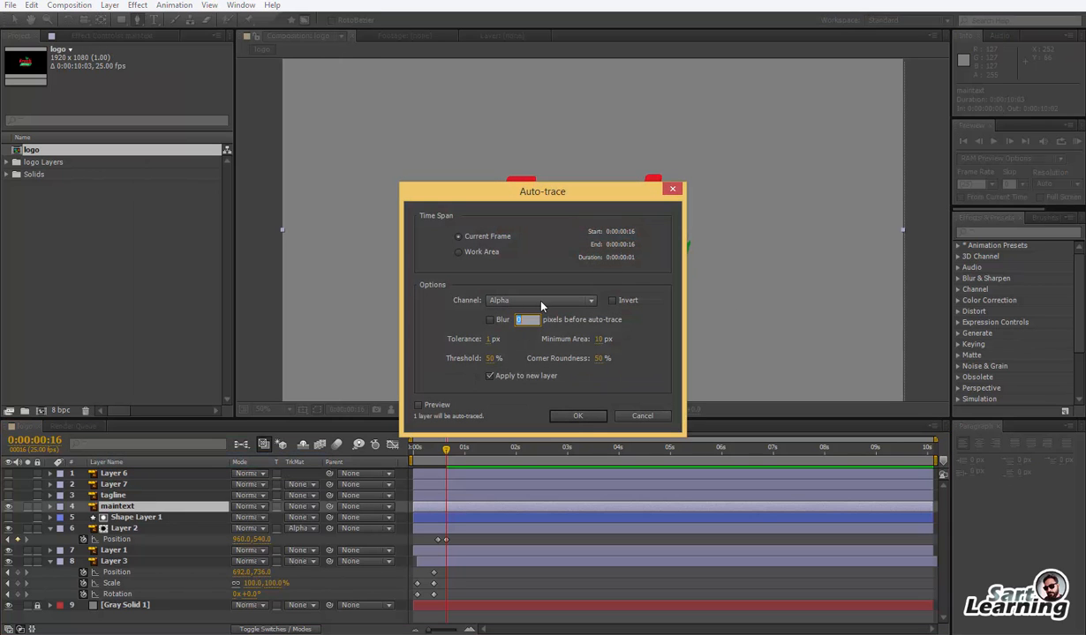
left_click(579, 420)
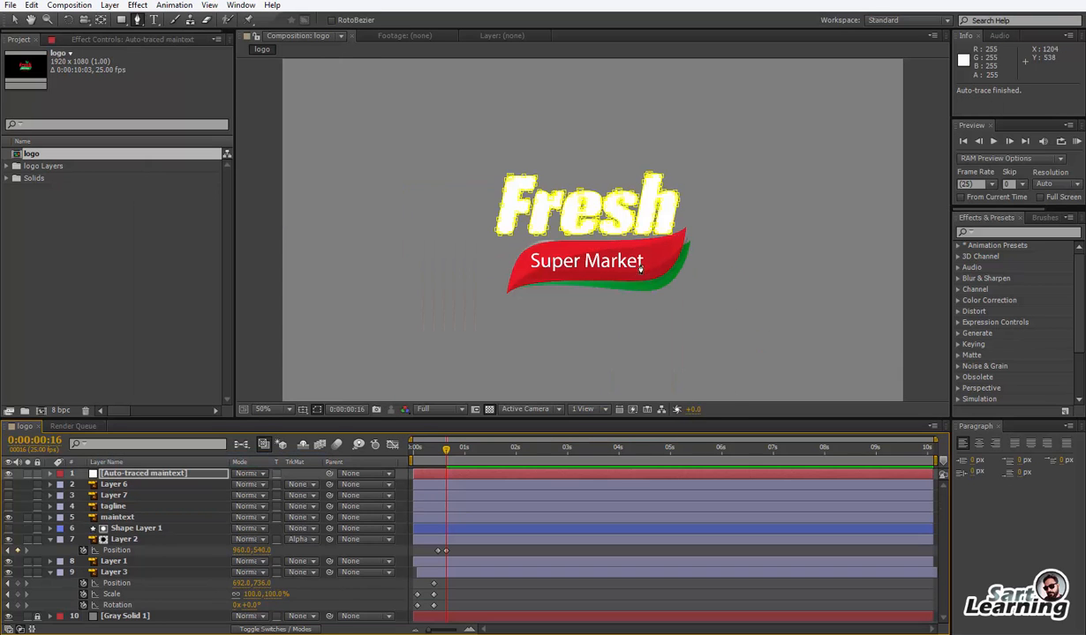
left_click_drag(141, 473, 142, 512)
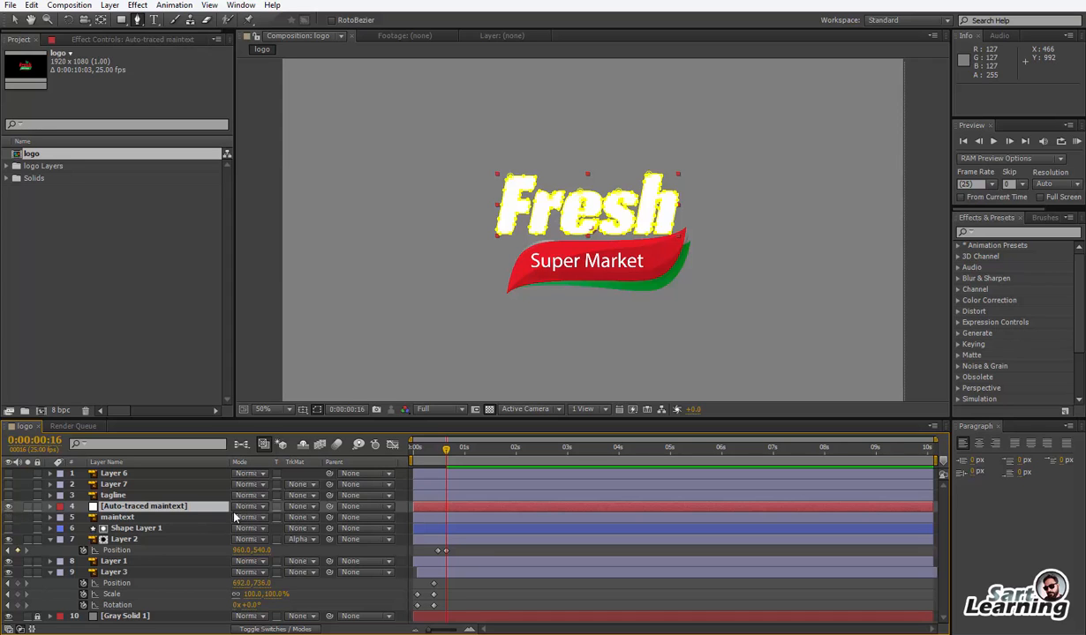
Reveal all mask properties of the auto-traced layer and keyframe Mask Expansion for Masks 4, 3 and 2 at 0:00:00:16
left_click(162, 510)
key("m")
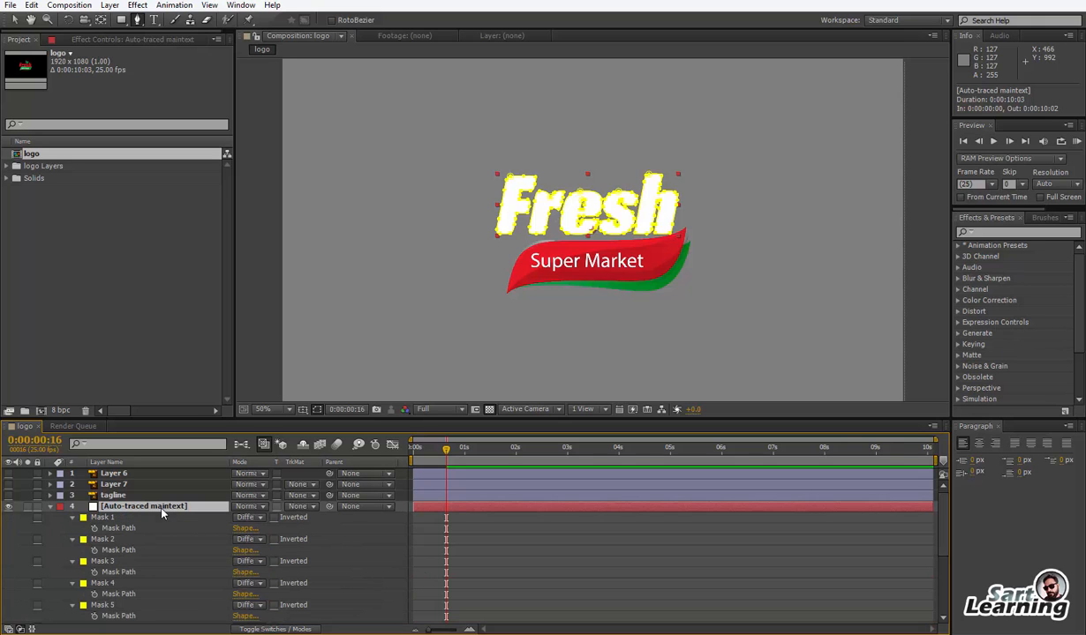
key("m")
key("m")
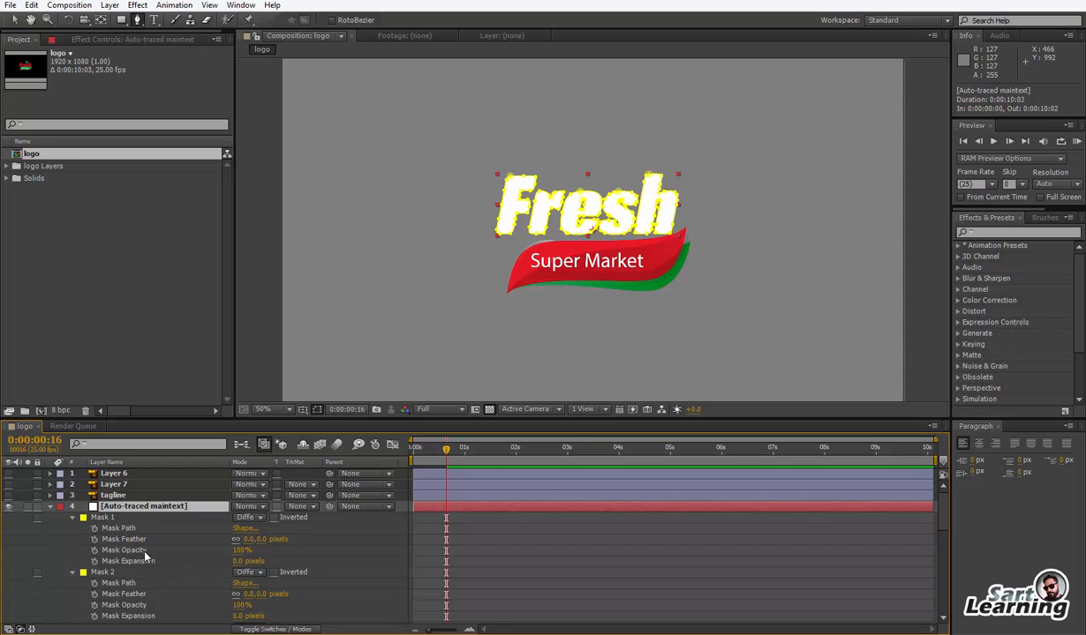
scroll(145, 554, "down", 3)
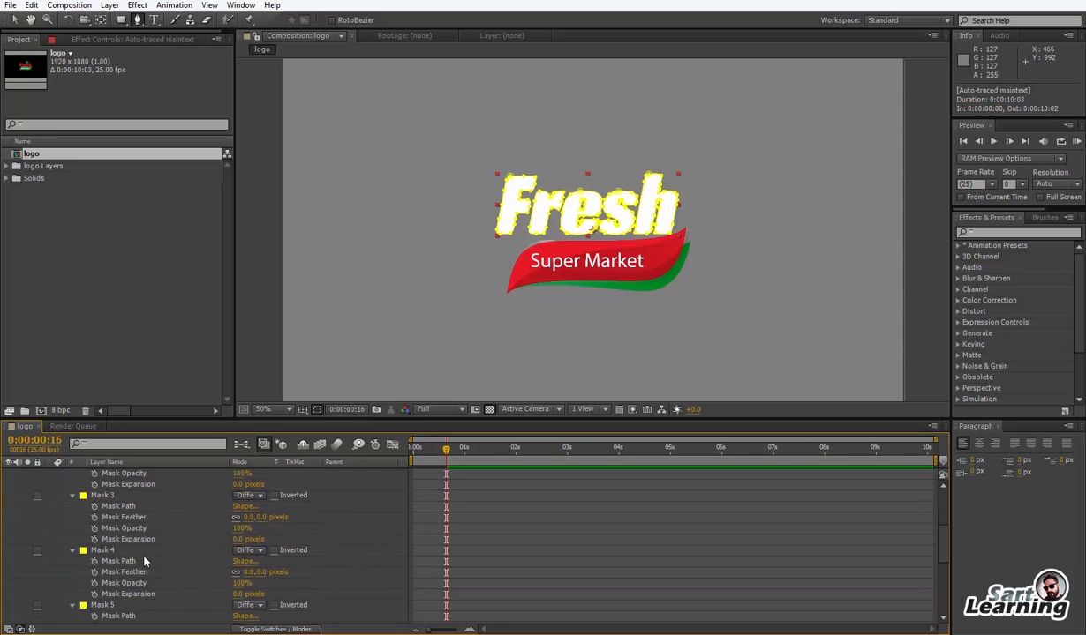
left_click(94, 594)
left_click(94, 539)
left_click(94, 485)
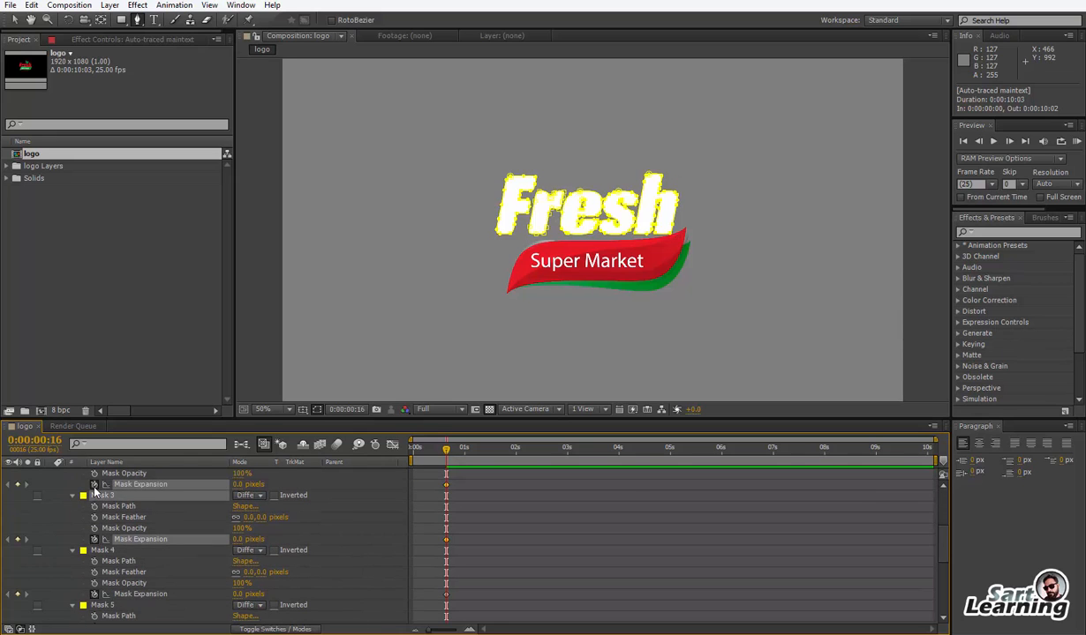
Keyframe Mask Expansion for Masks 5, 6 and 1 of the auto-traced layer at 0:00:00:16, enlarging the timeline area for room
scroll(164, 534, "down", 2)
left_click(95, 561)
scroll(177, 574, "down", 1)
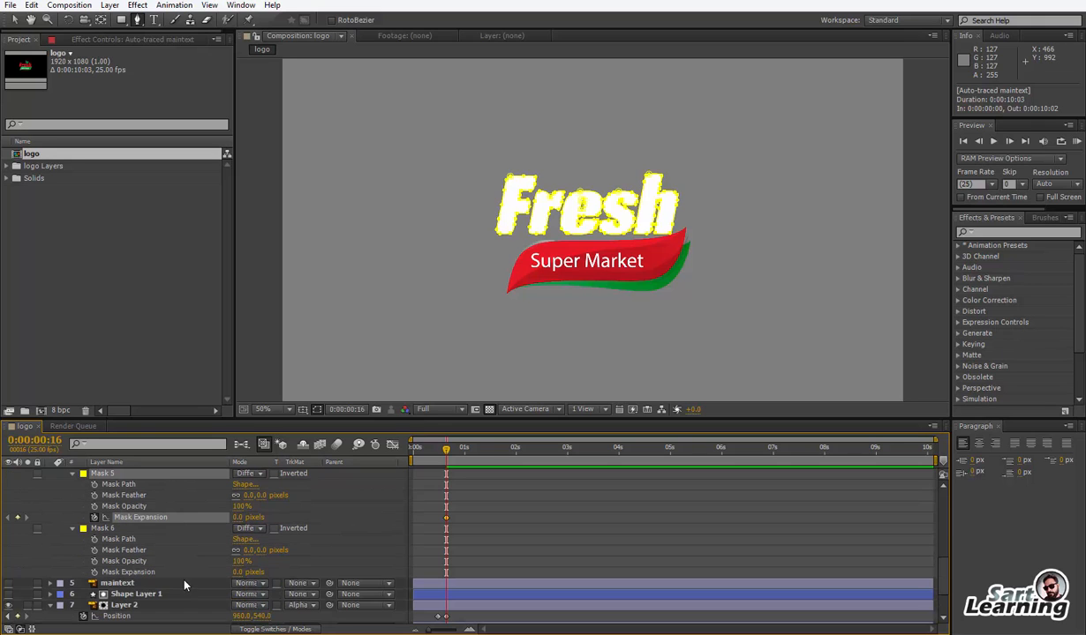
left_click(94, 572)
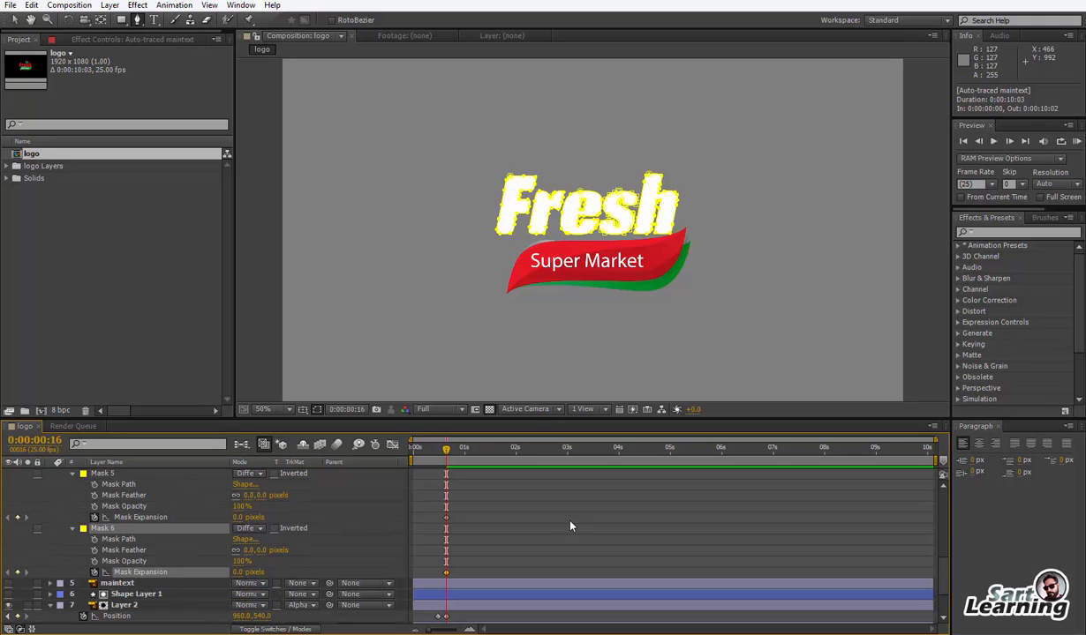
left_click_drag(534, 415, 529, 297)
scroll(541, 422, "up", 5)
scroll(542, 423, "up", 1)
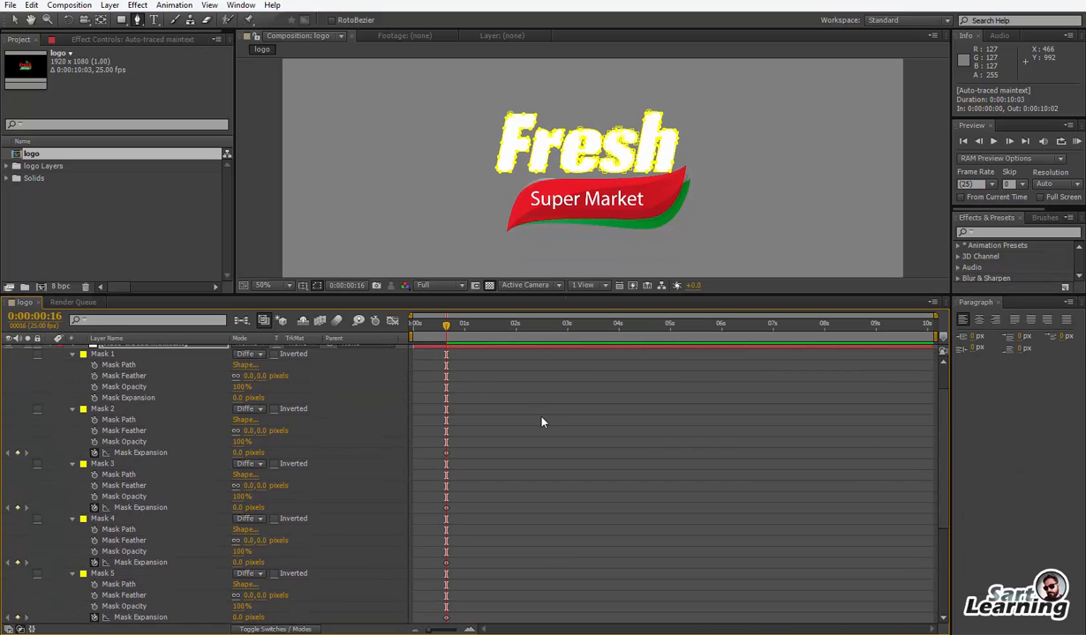
left_click(94, 398)
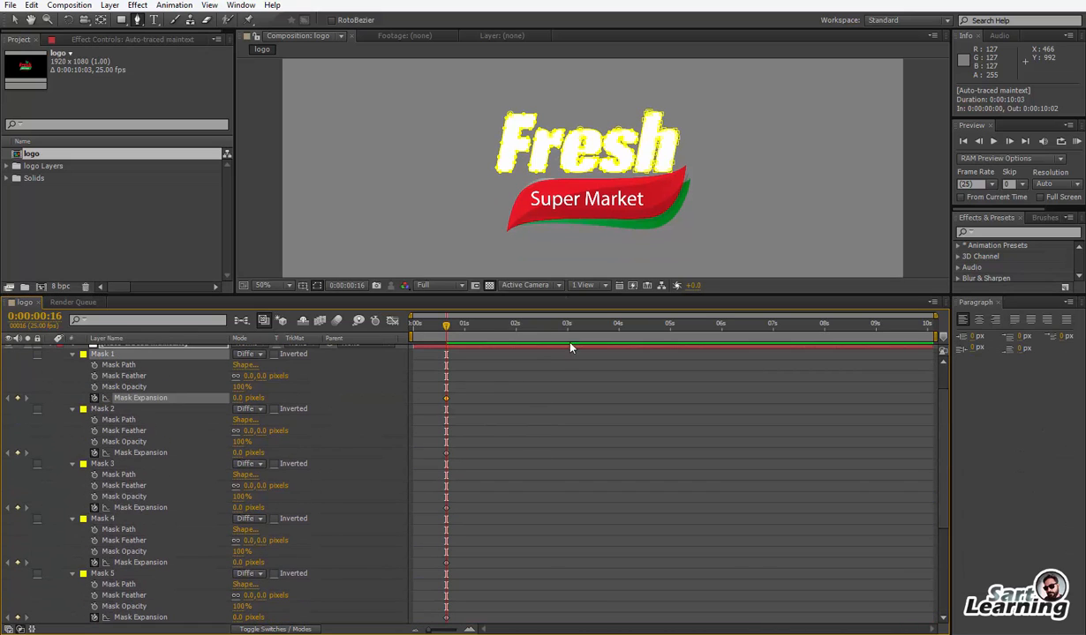
Move all six Mask Expansion keyframes to 0:00:01:10 and set the masks' expansion to -52 pixels at 0:00:00:16
left_click_drag(427, 378, 477, 510)
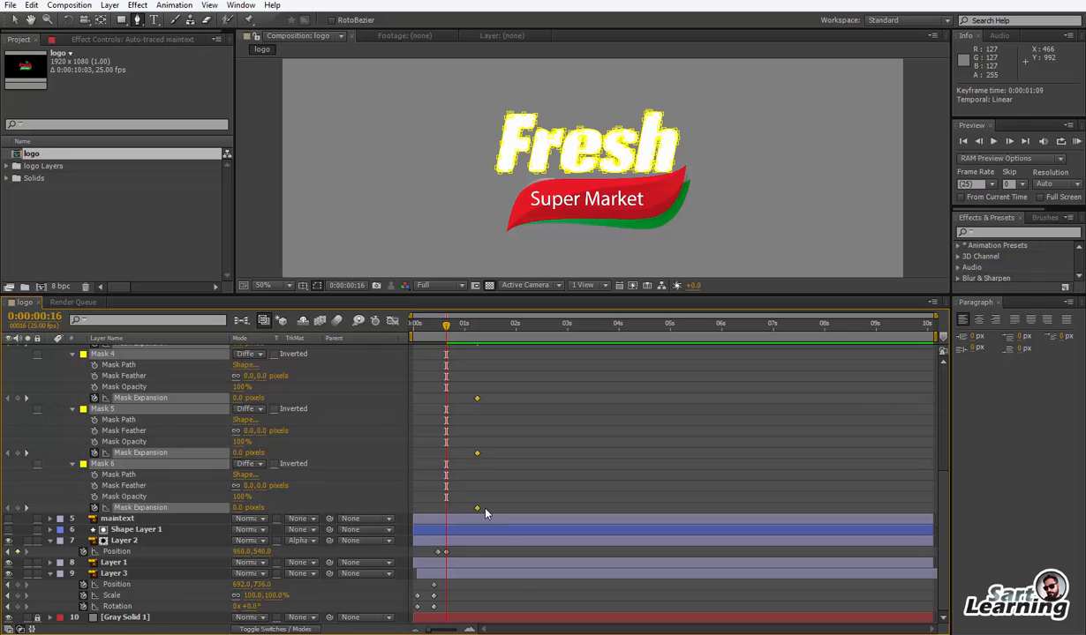
left_click_drag(238, 510, 215, 510)
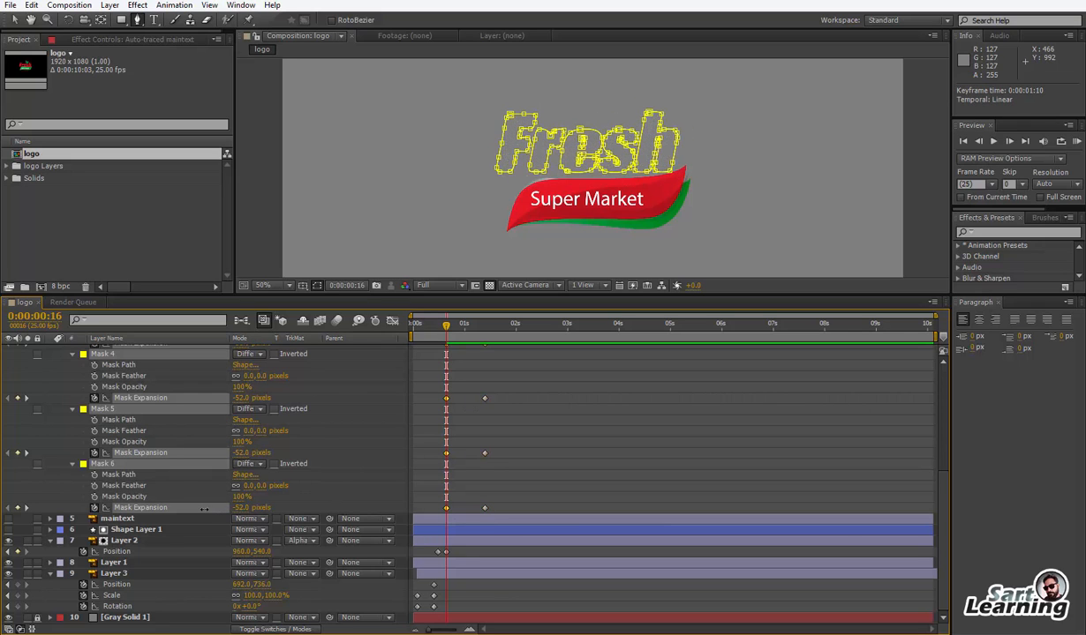
left_click_drag(447, 326, 493, 336)
left_click(510, 399)
scroll(565, 436, "up", 5)
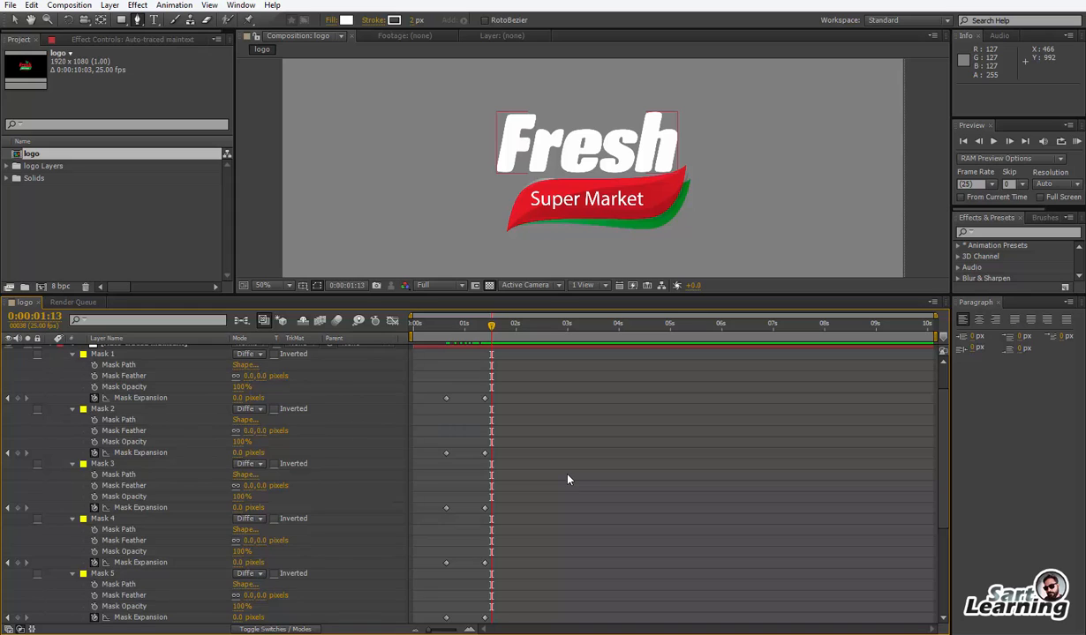
Collapse the layer properties, then show maintext with its track matte set to Alpha Matte "[Auto-traced maintext]" and preview the reveal
key("u")
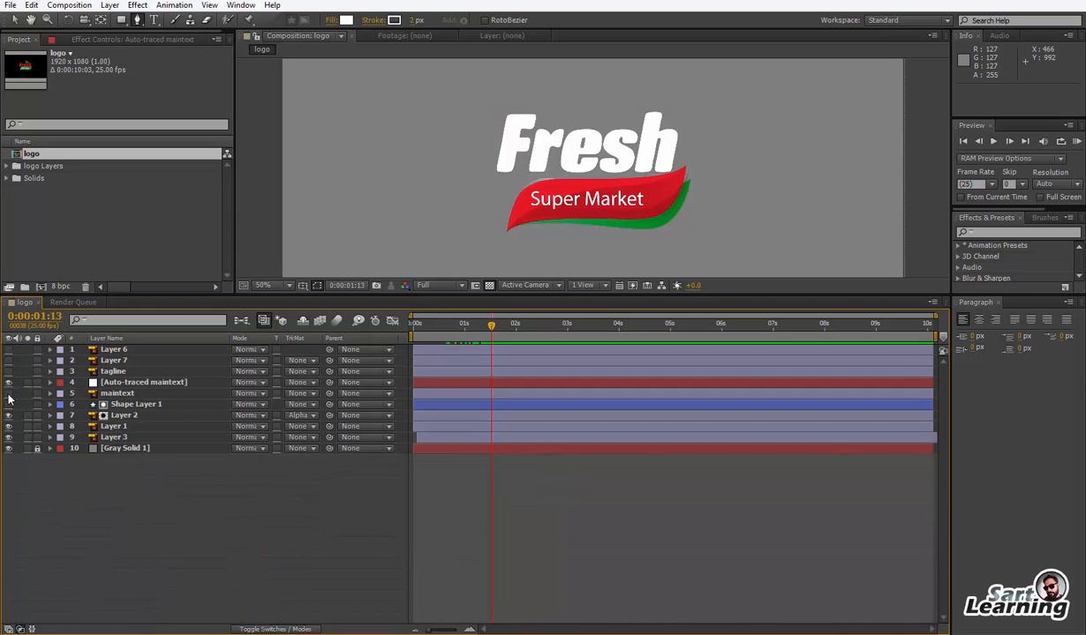
left_click(117, 393)
left_click(309, 395)
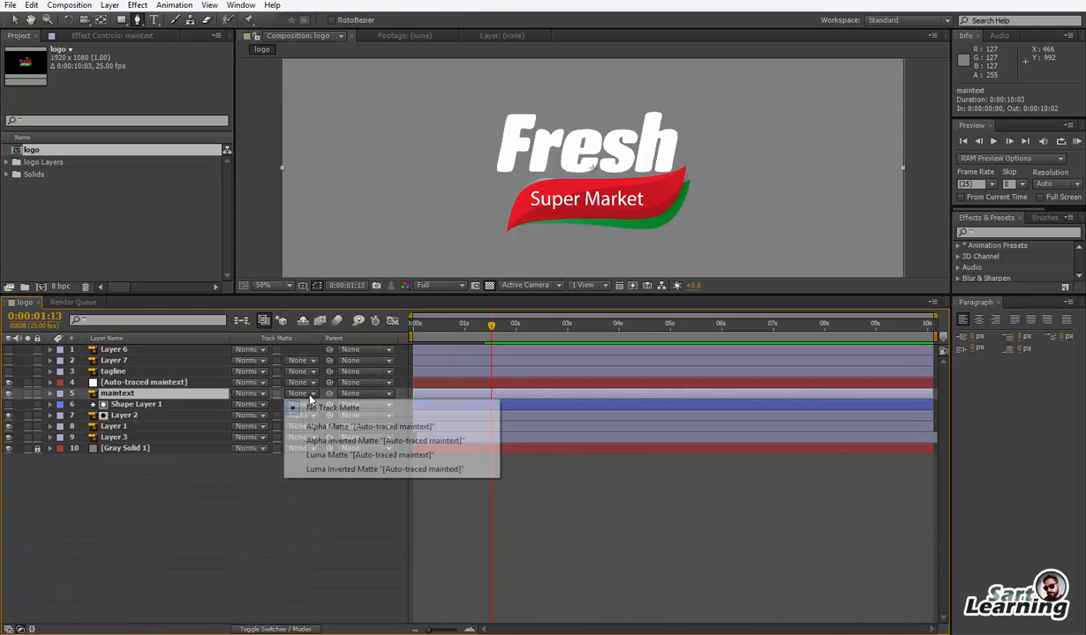
left_click(369, 427)
left_click_drag(432, 332, 492, 341)
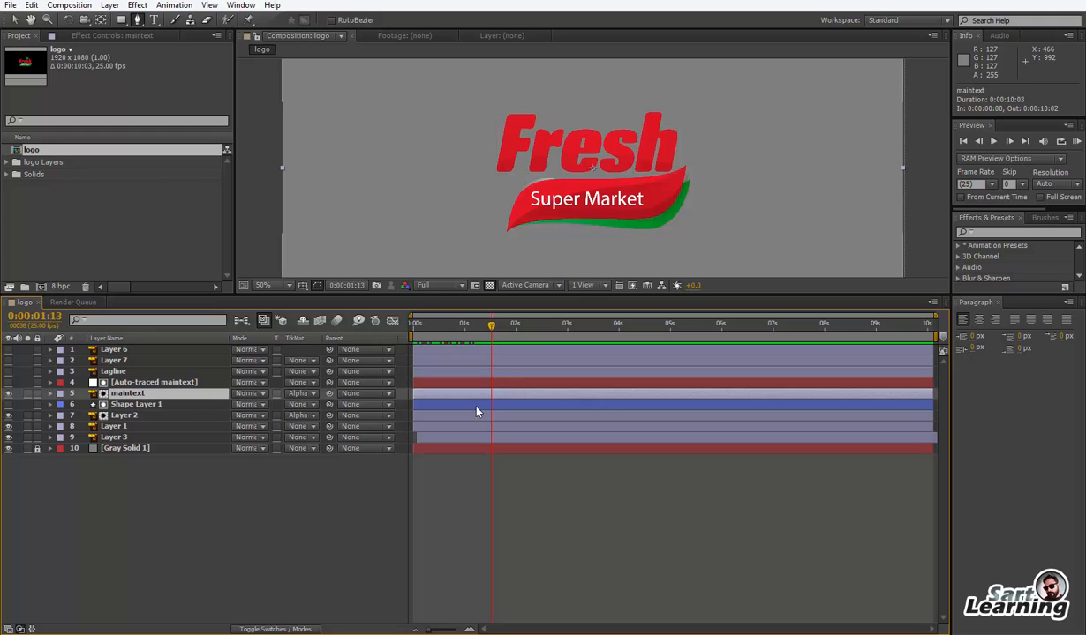
Show the tagline layer and move it slightly down and left to Position 946, 556
left_click(111, 372)
left_click(8, 371)
key("v")
left_click_drag(580, 222, 576, 227)
key("Return")
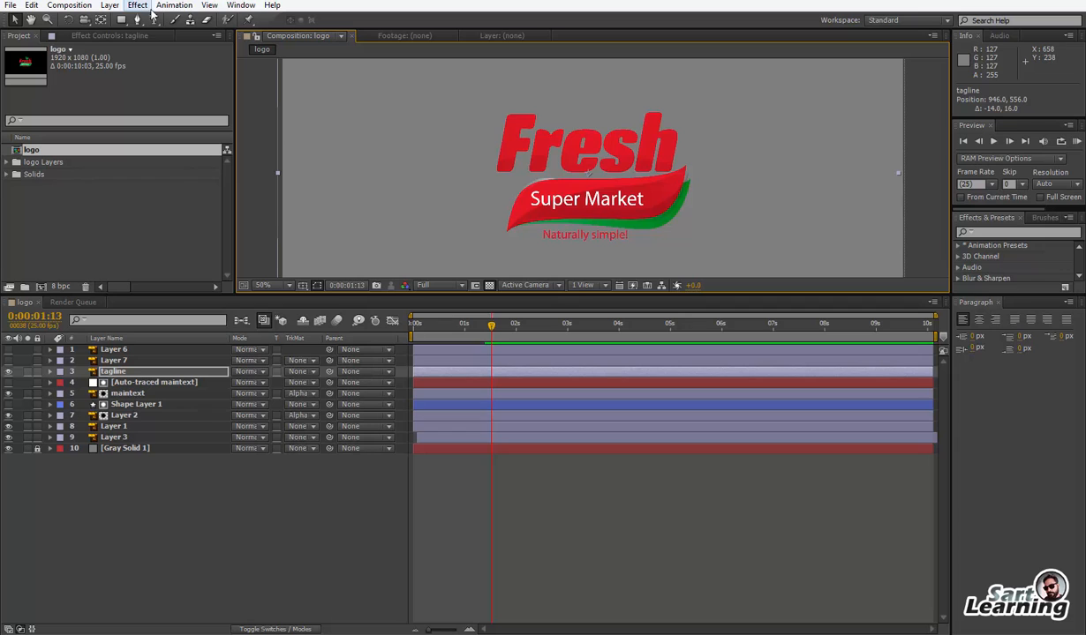
Draw a rectangular mask about 277 by 45 pixels around the "Naturally simple!" text on the tagline layer
left_click(121, 20)
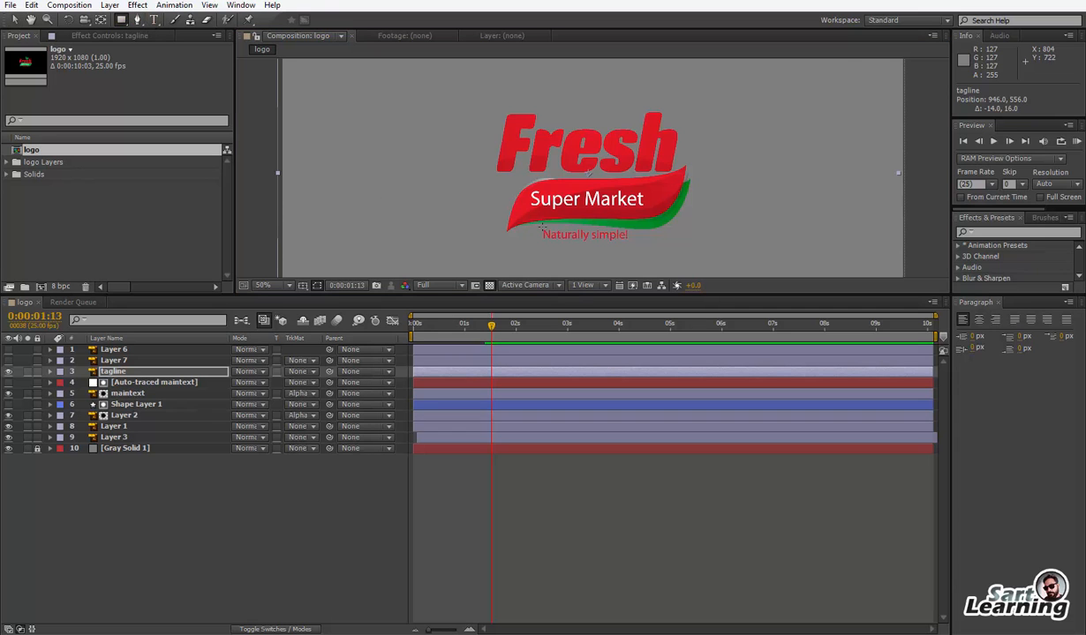
scroll(559, 237, "up", 3)
scroll(565, 221, "down", 1)
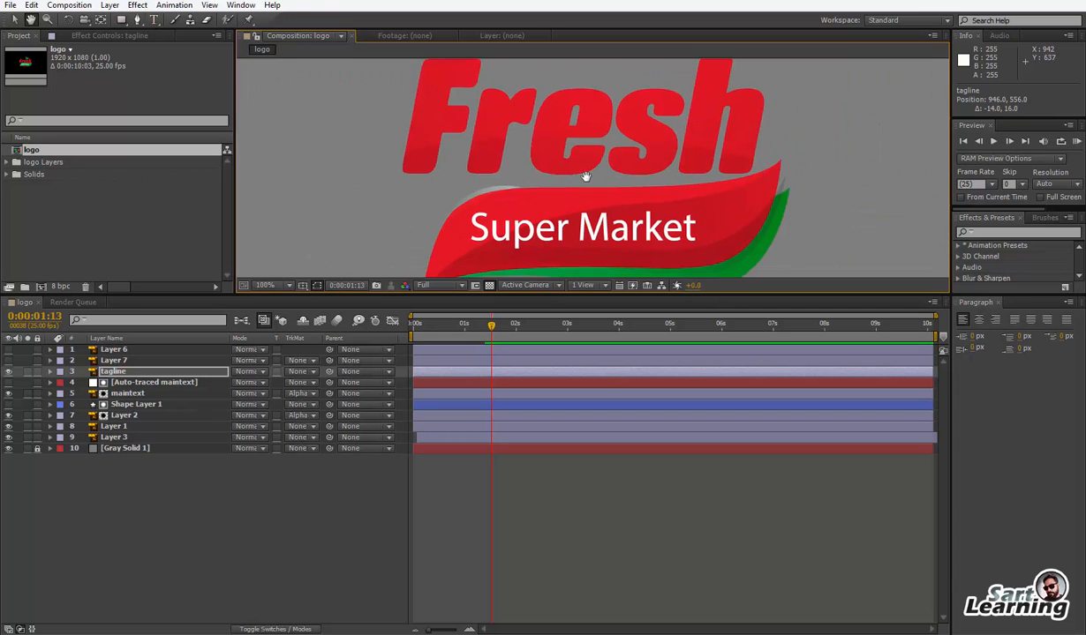
scroll(584, 174, "down", 2)
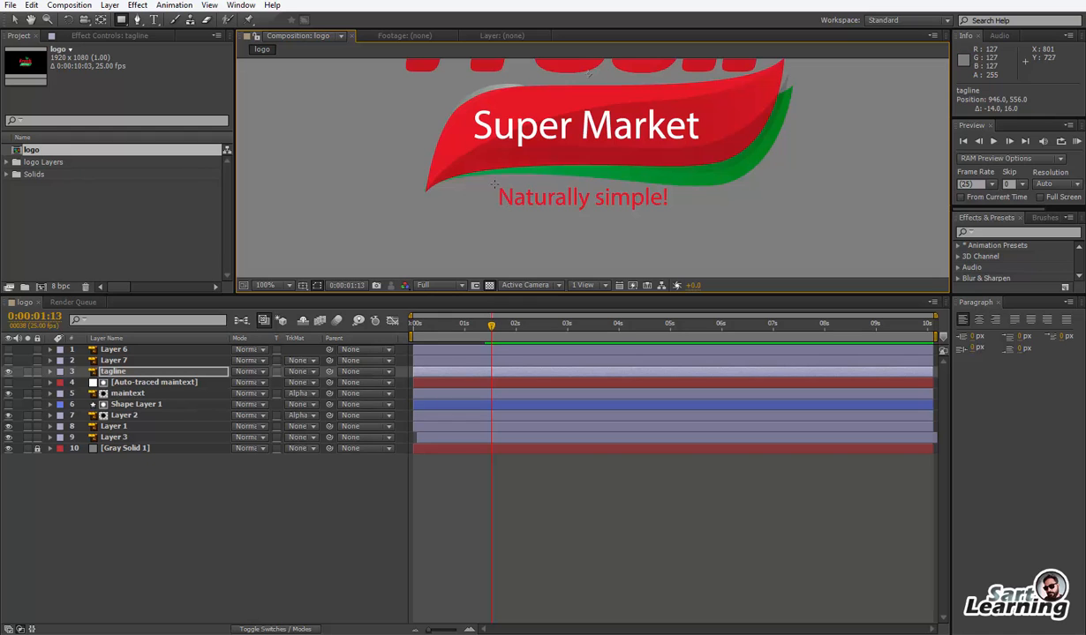
left_click_drag(496, 184, 674, 212)
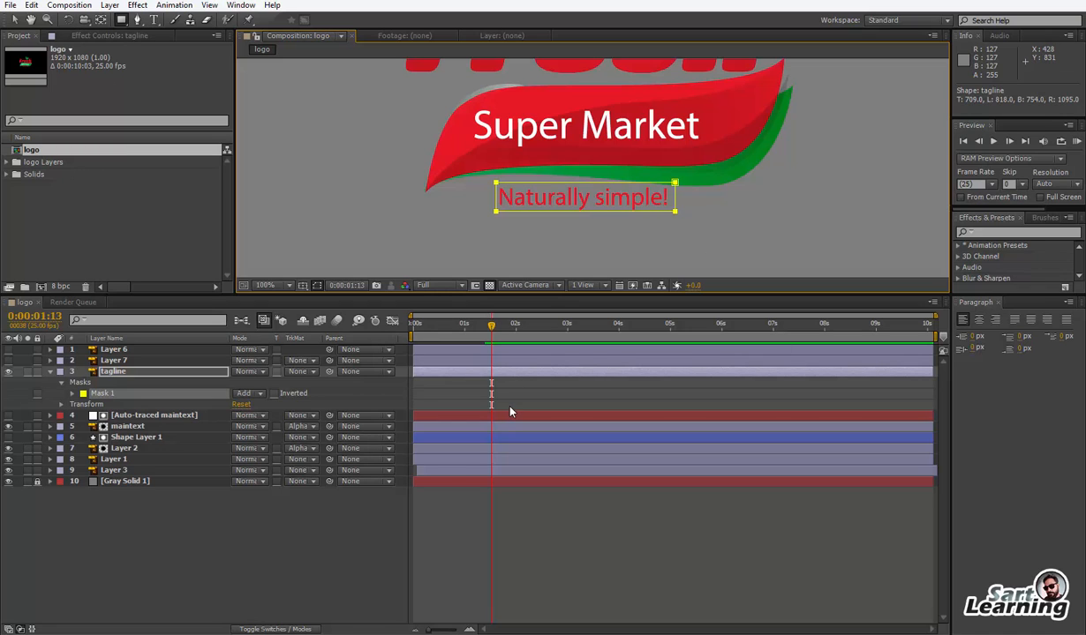
Keyframe the tagline's full Mask Path at about two seconds, and at 0:00:01:13 collapse the mask to the text's left edge
key("m")
left_click(95, 393)
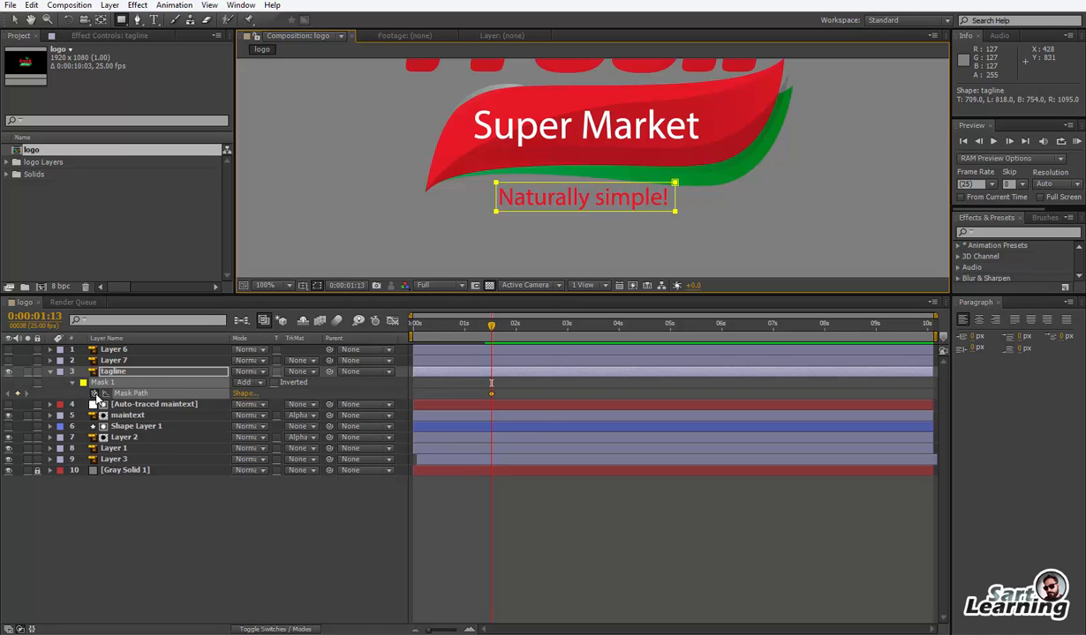
left_click_drag(491, 393, 514, 393)
left_click_drag(674, 213, 499, 214)
left_click_drag(492, 325, 525, 345)
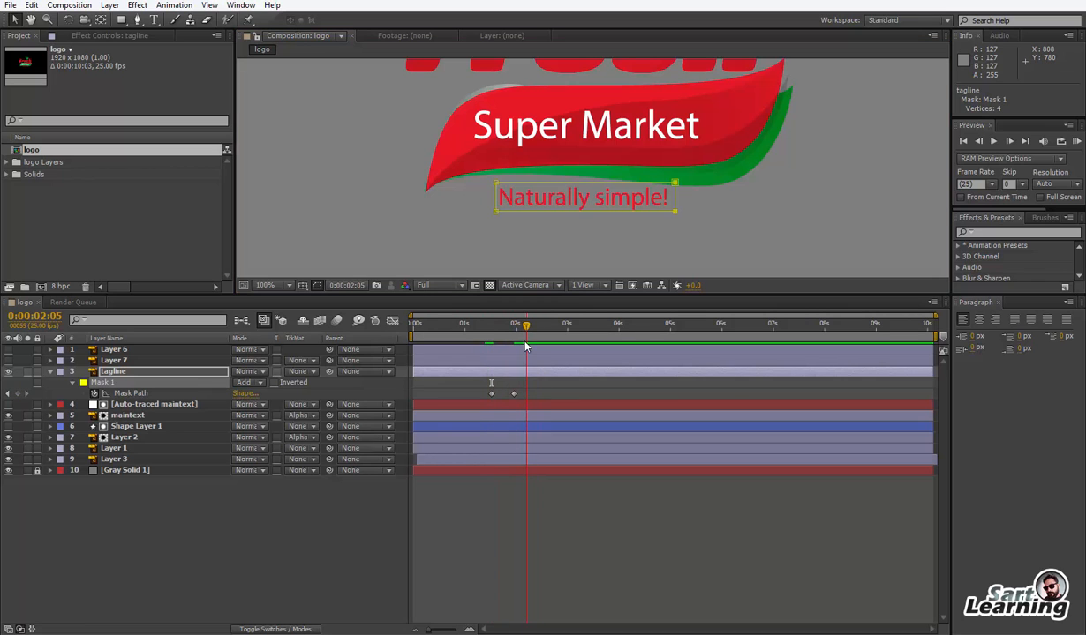
scroll(696, 159, "down", 2)
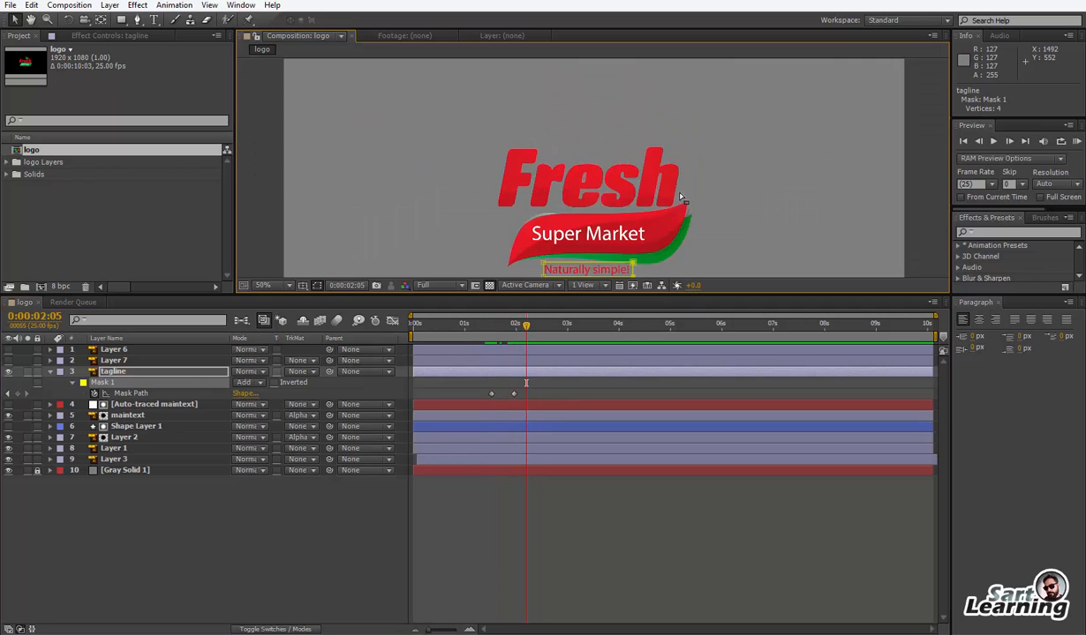
At 0:00:02:10, show Layers 7 and 6 and move each layer's anchor point to the base of the leaves
left_click_drag(456, 330, 536, 353)
left_click(7, 360)
left_click(8, 349)
left_click(117, 361)
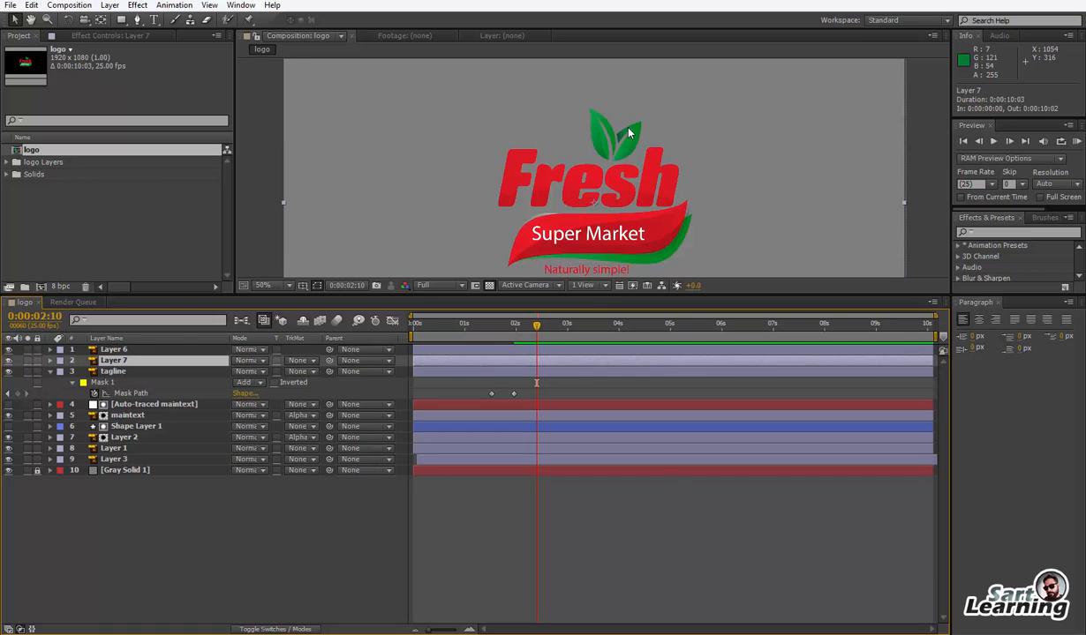
key("y")
left_click_drag(629, 207, 613, 168)
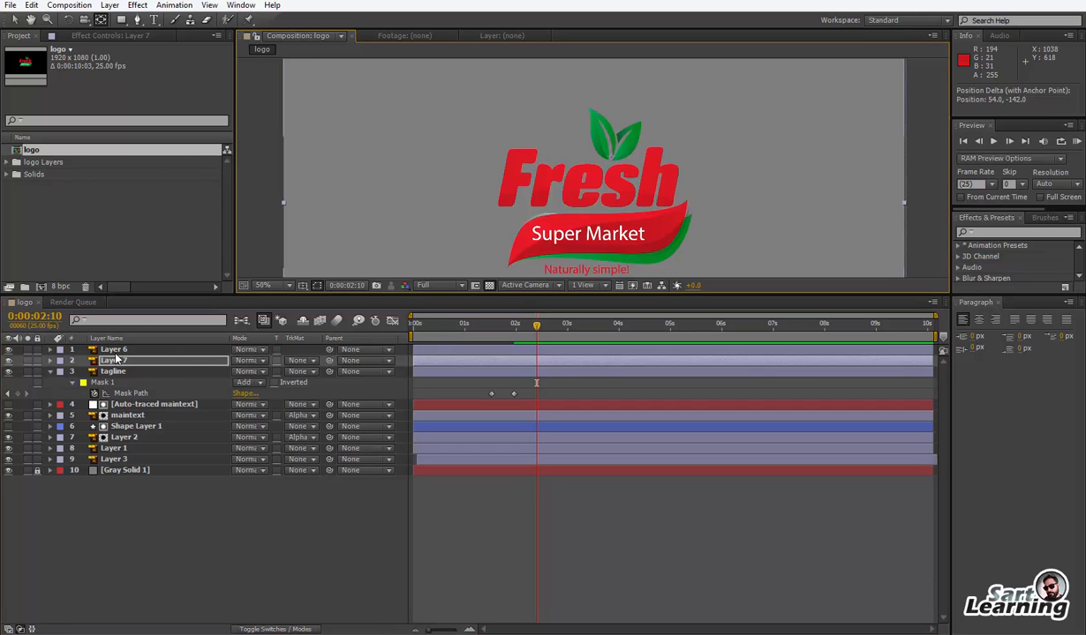
left_click(640, 164)
left_click_drag(640, 163, 613, 161)
Keyframe Position, Scale and Rotation on Layers 6 and 7, and move all the keyframes to 0:00:02:24
left_click(580, 400)
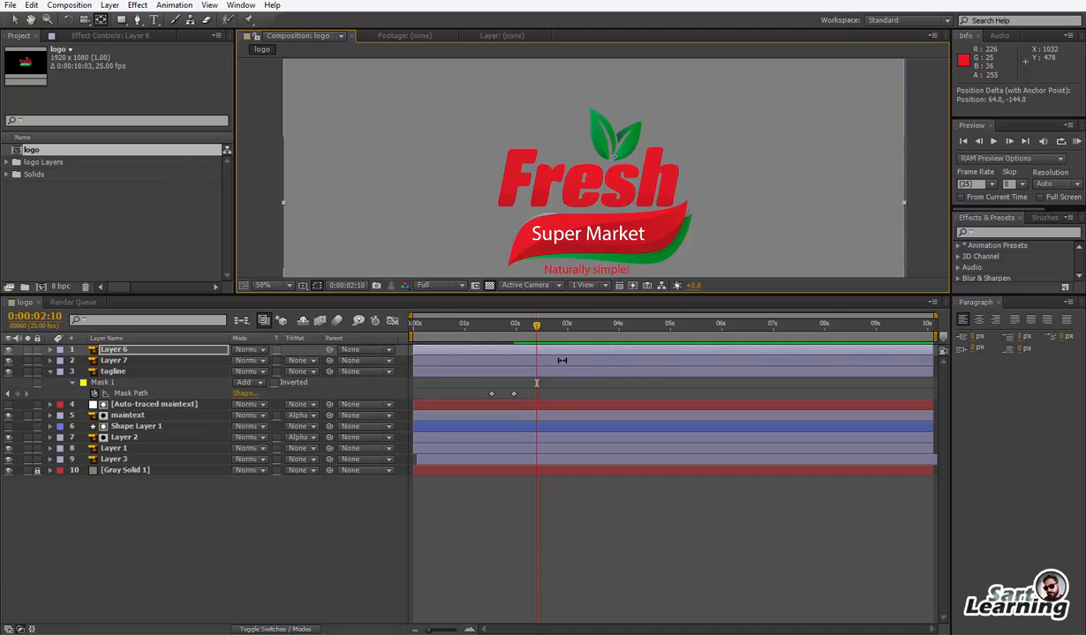
left_click(562, 360, "shift")
key("p")
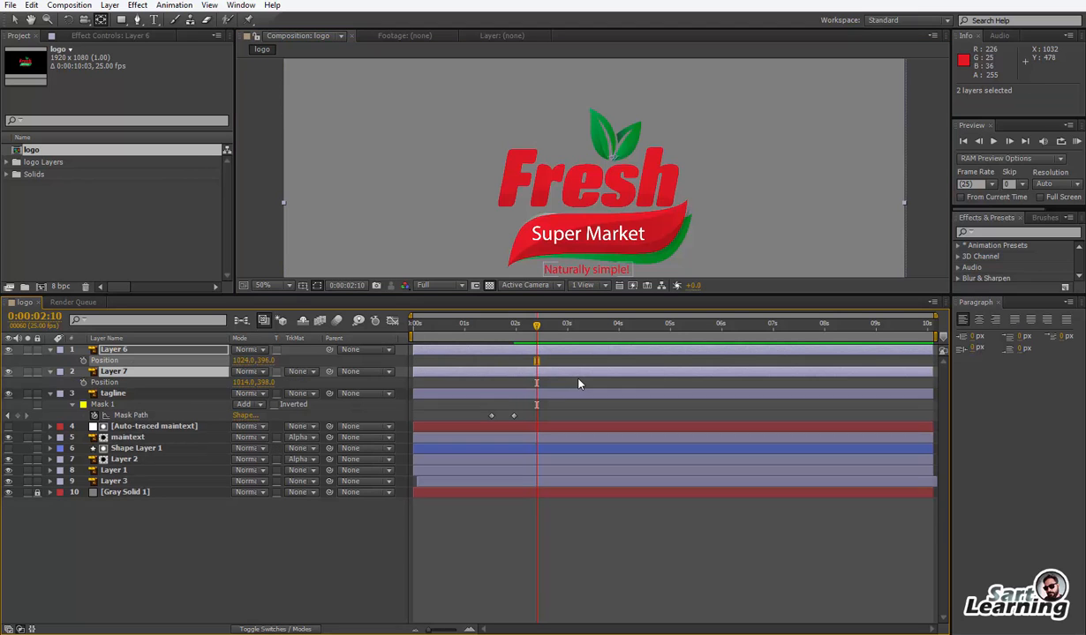
key("shift+r")
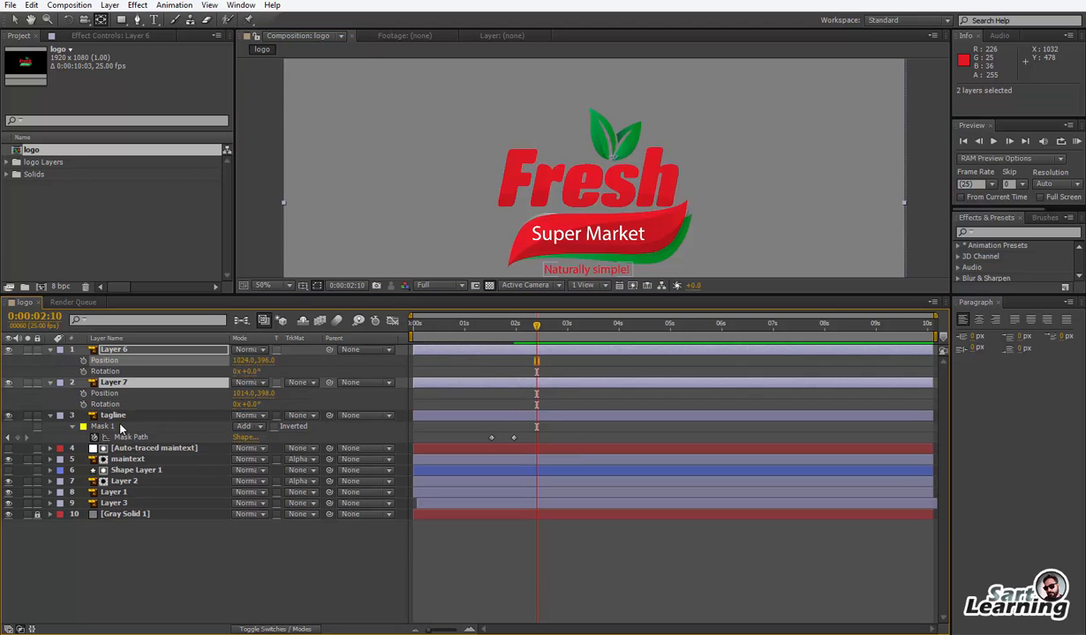
key("shift+s")
left_click(83, 361)
left_click(83, 371)
left_click(83, 382)
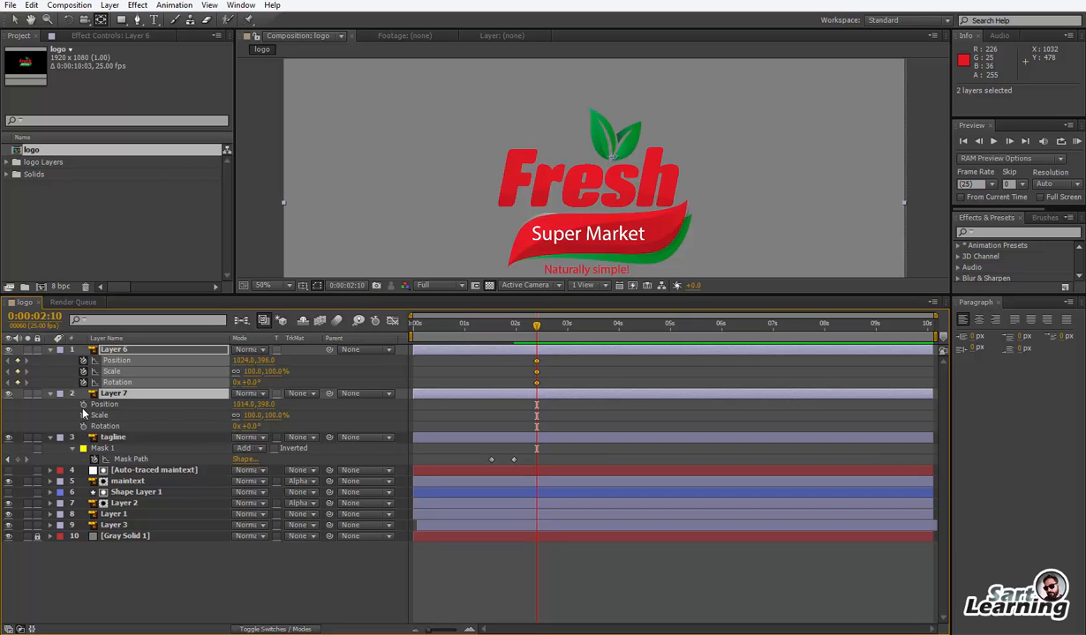
left_click(83, 404)
left_click(83, 415)
left_click(83, 426)
left_click_drag(510, 350, 566, 428)
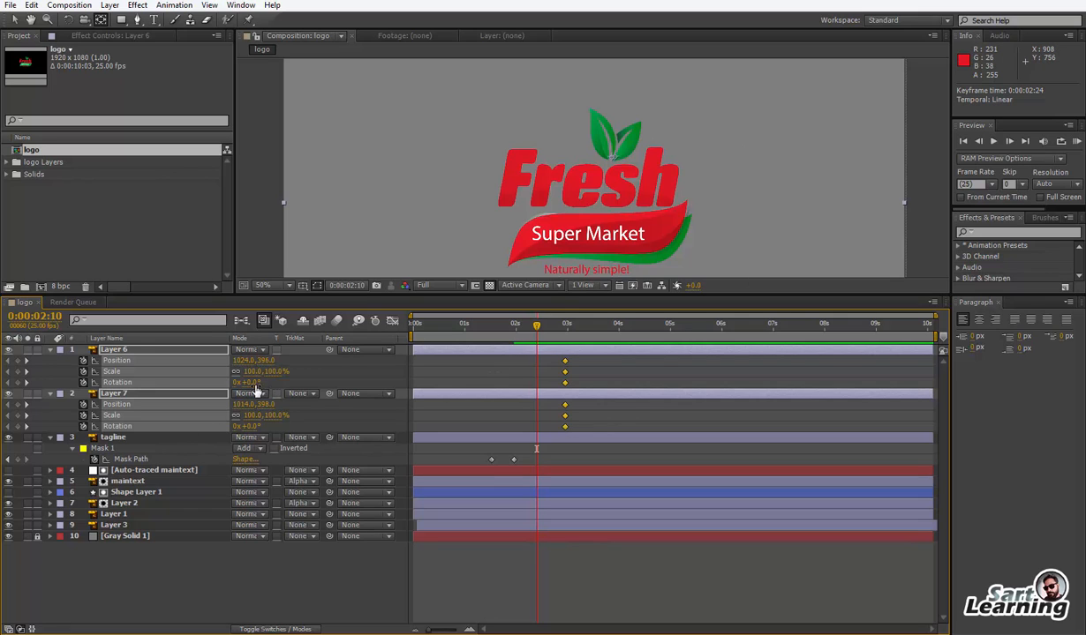
At 0:00:02:10, set the Scale of Layers 6 and 7 to 0 and rotate them away from their final angle
left_click_drag(268, 371, 214, 379)
left_click(252, 373)
type("0")
key("Return")
left_click_drag(250, 382, 221, 383)
Shift Layer 7 six frames later than Layer 6 and check the leaf animation up to 0:00:03:05
left_click_drag(535, 330, 593, 354)
key("ctrl+z")
left_click_drag(575, 395, 589, 396)
left_click_drag(554, 342, 577, 348)
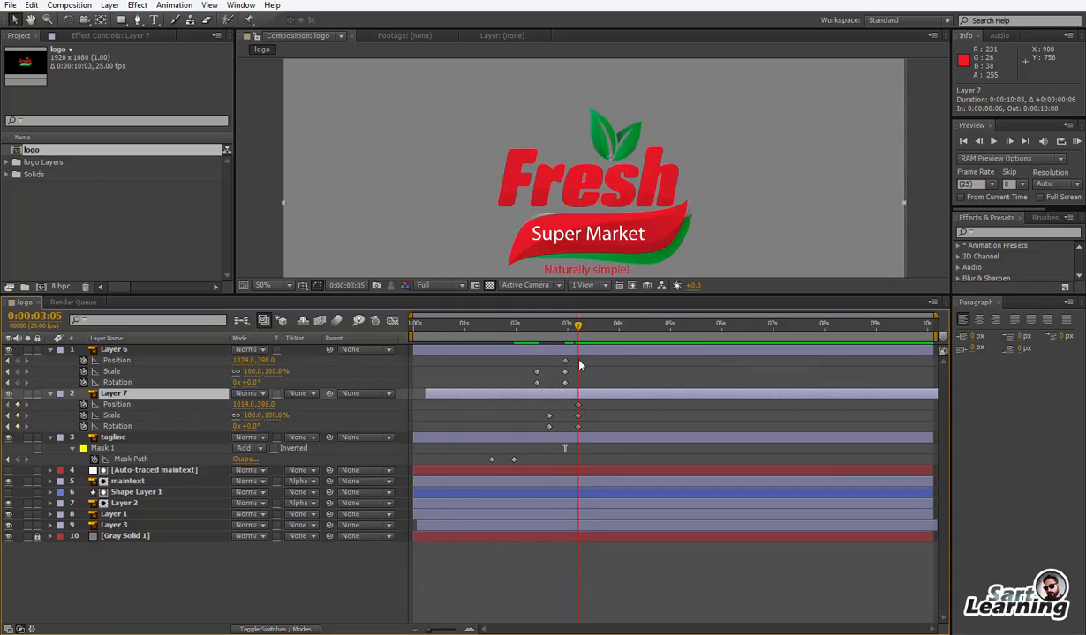
Collapse all layer properties, then unlock and hide the Gray Solid 1 background
key("comma")
key("comma")
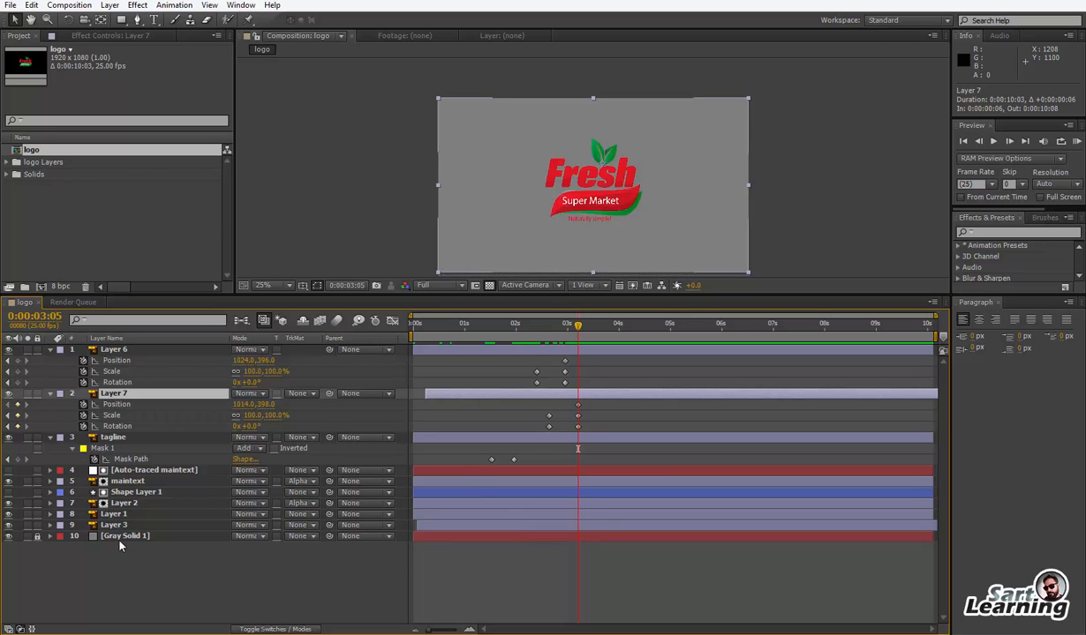
left_click(171, 553)
key("u")
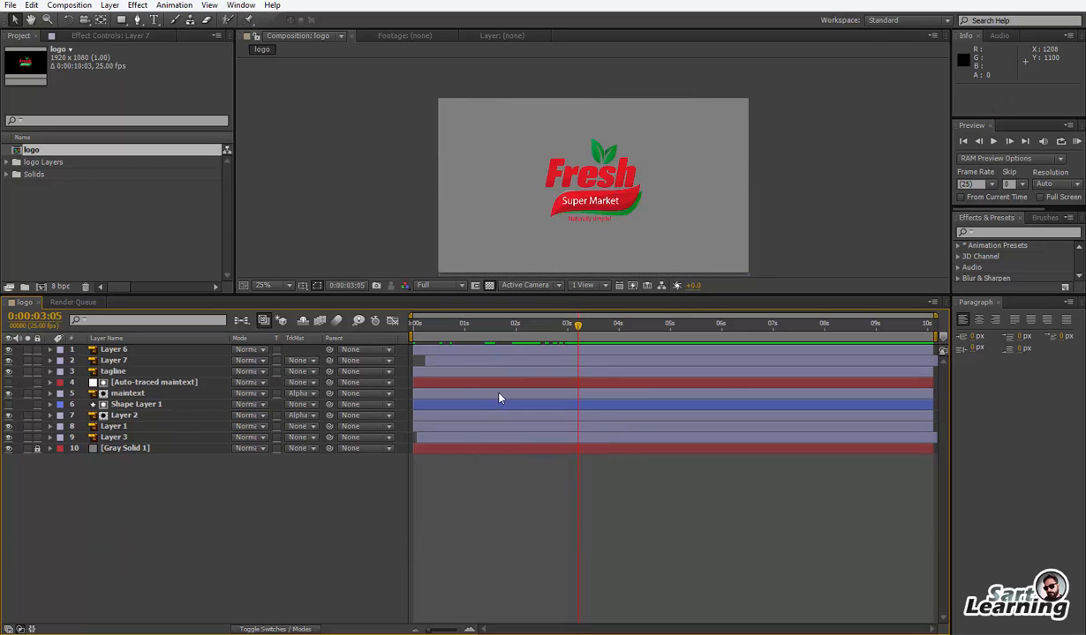
key("period")
key("period")
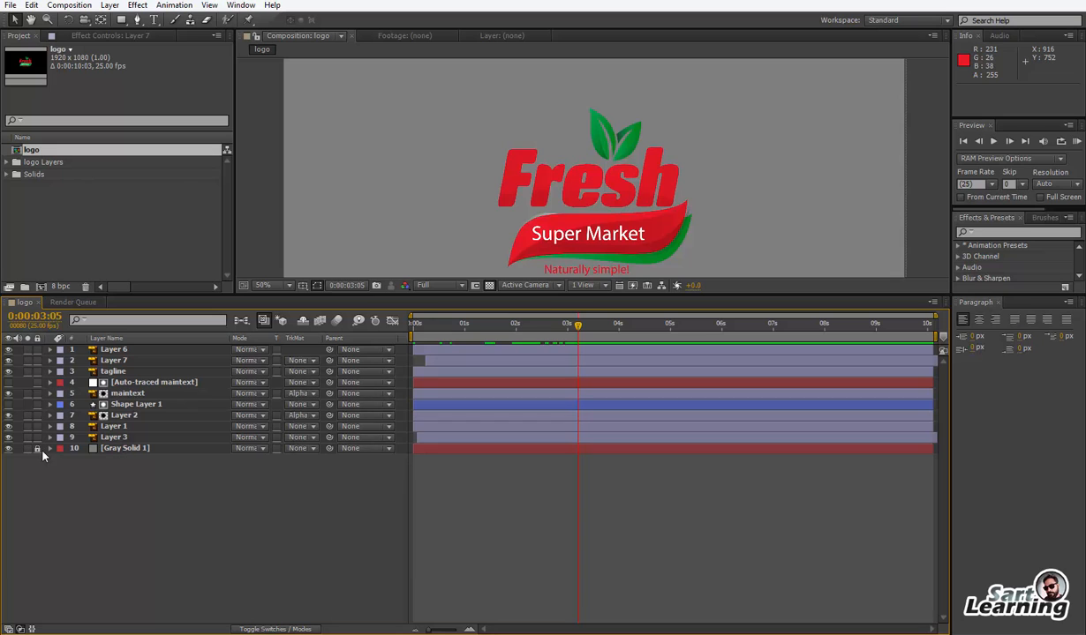
left_click(140, 449)
left_click(8, 449)
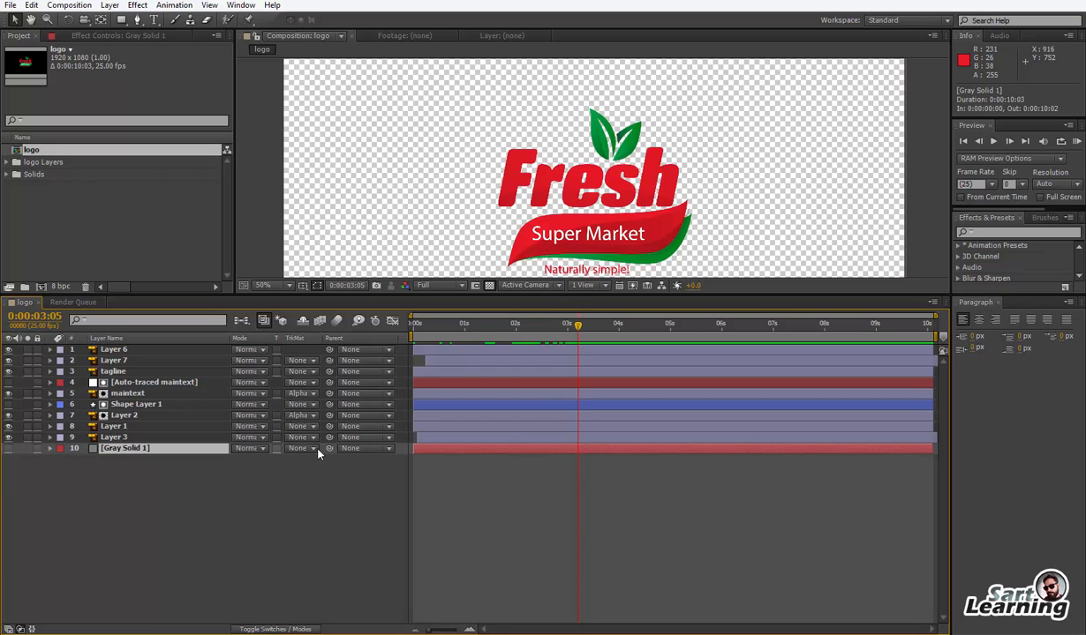
left_click_drag(515, 337, 606, 340)
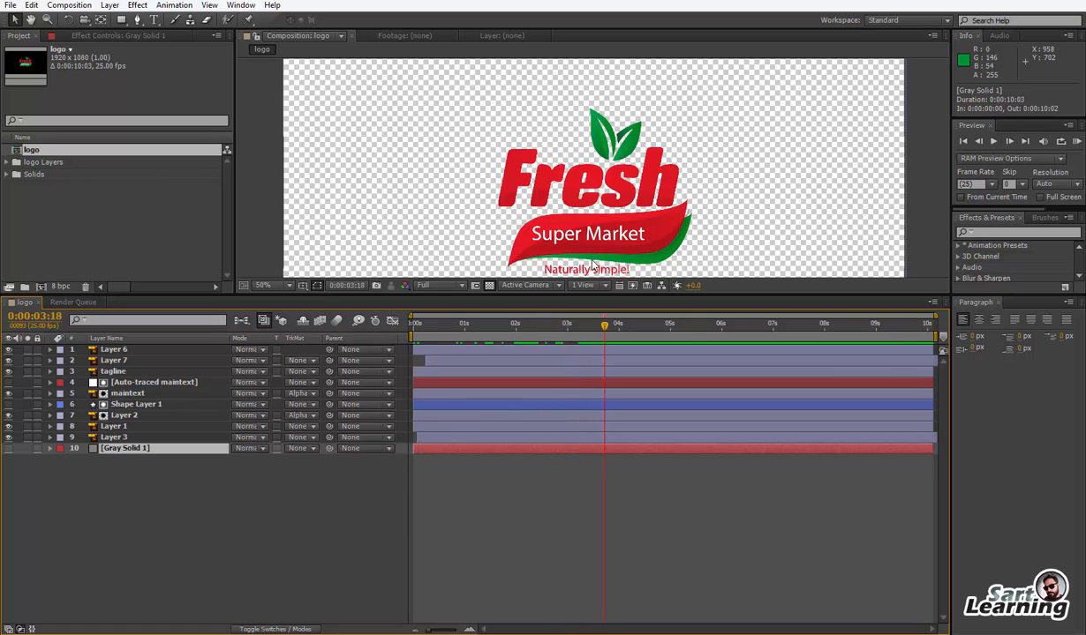
Move Shape Layer 1 and Layers 2, 1 and 3 together 0:00:02:19 later in the timeline
left_click(115, 350)
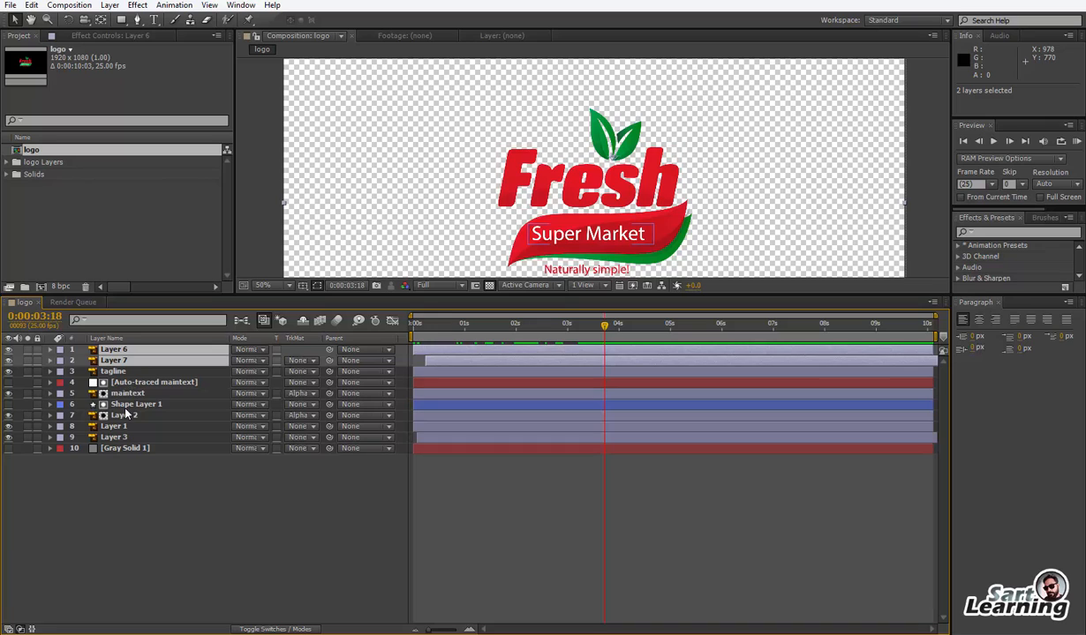
left_click(128, 394)
left_click(137, 382, "ctrl")
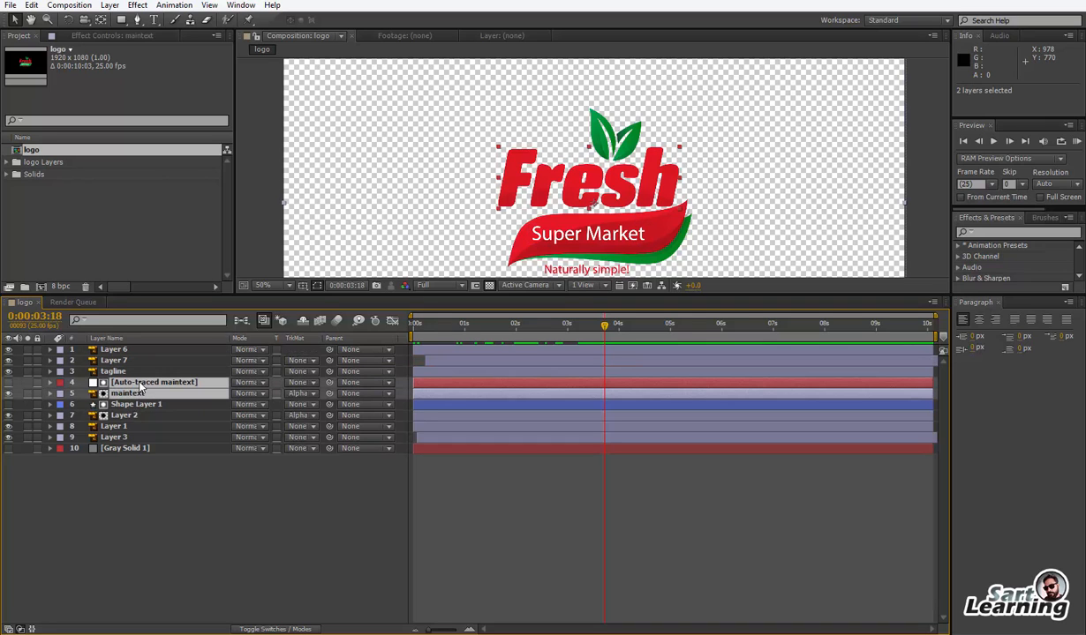
left_click(458, 460)
left_click(417, 404)
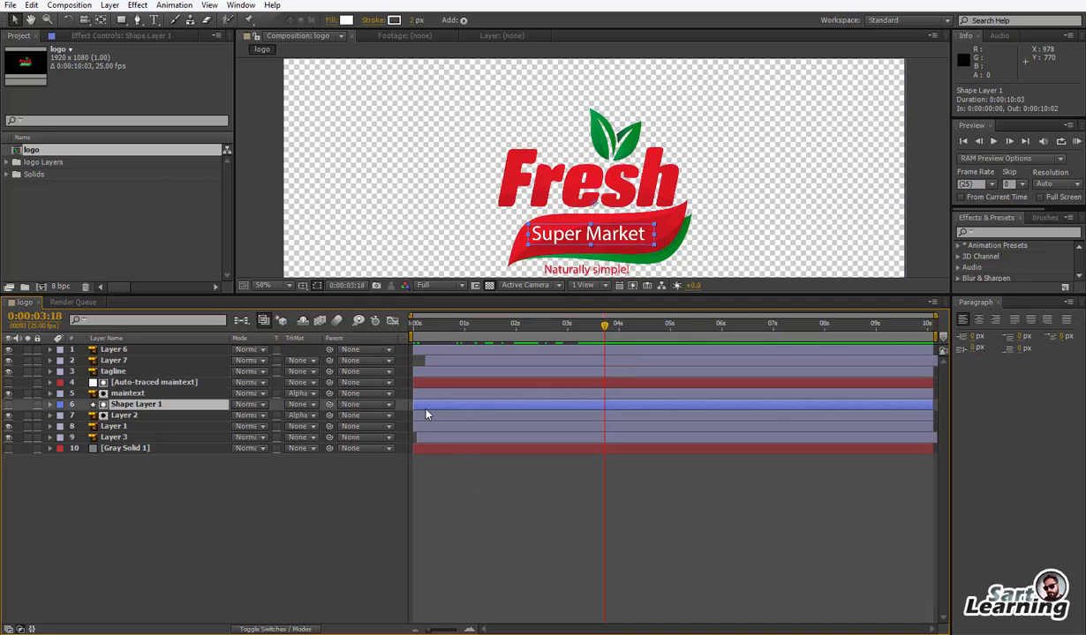
left_click(427, 438, "shift")
left_click_drag(427, 441, 569, 438)
left_click_drag(433, 326, 476, 345)
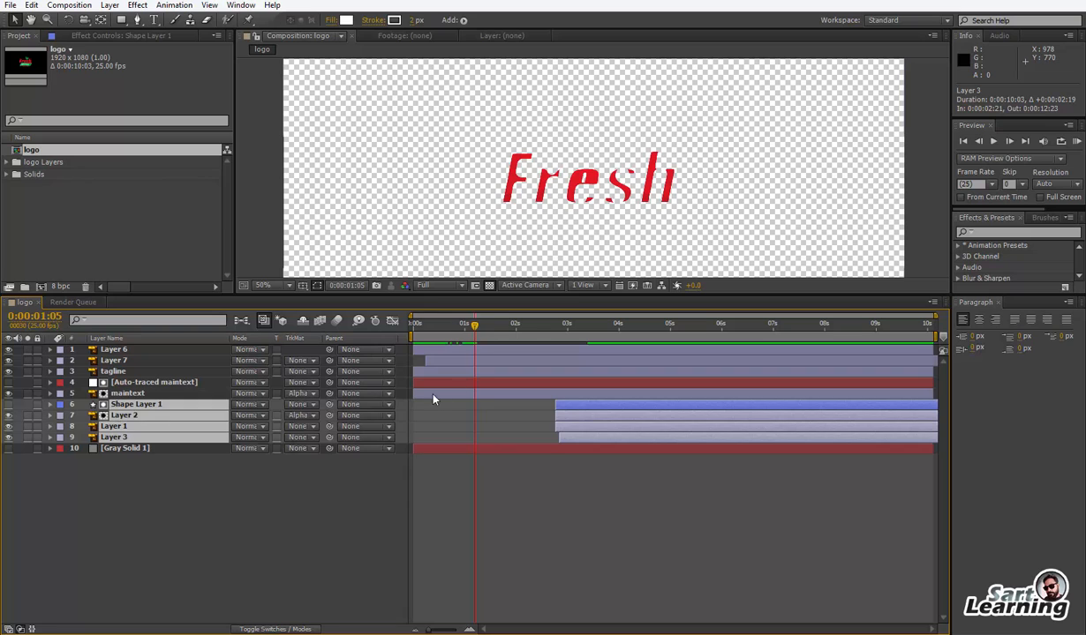
Move the maintext layer and its auto-traced matte together 14 frames earlier
left_click(436, 394)
left_click(442, 383, "shift")
left_click_drag(447, 395, 416, 403)
left_click_drag(416, 343, 474, 351)
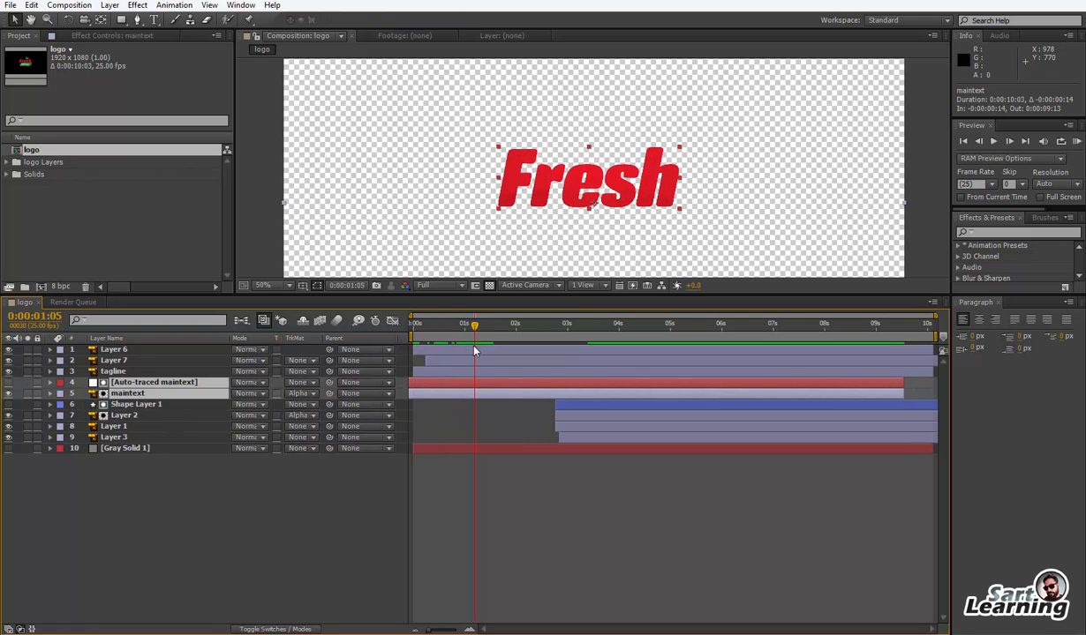
Move leaf Layers 6 and 7 earlier by 0:00:01:21, and the tagline layer 18 frames later
left_click(445, 351)
left_click(447, 362, "shift")
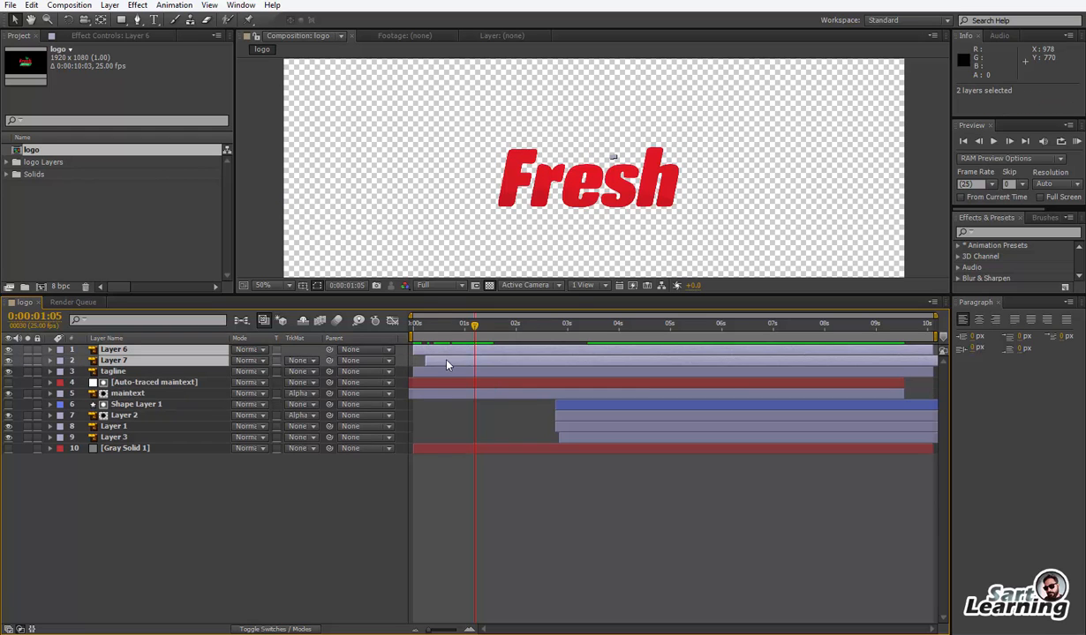
left_click_drag(486, 364, 393, 385)
left_click_drag(453, 346, 492, 354)
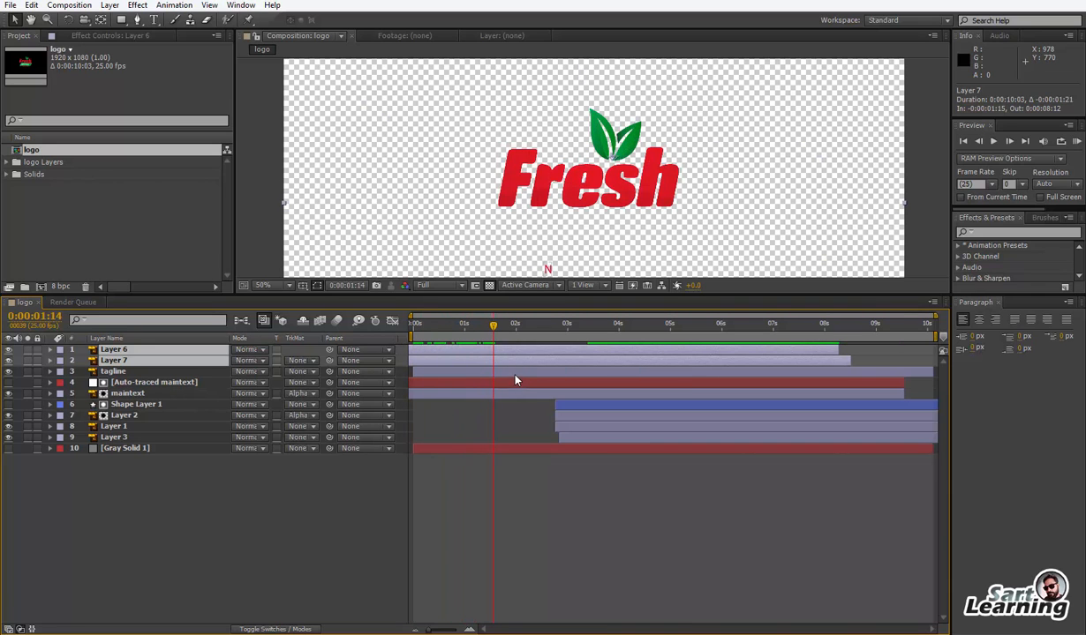
left_click_drag(517, 375, 555, 380)
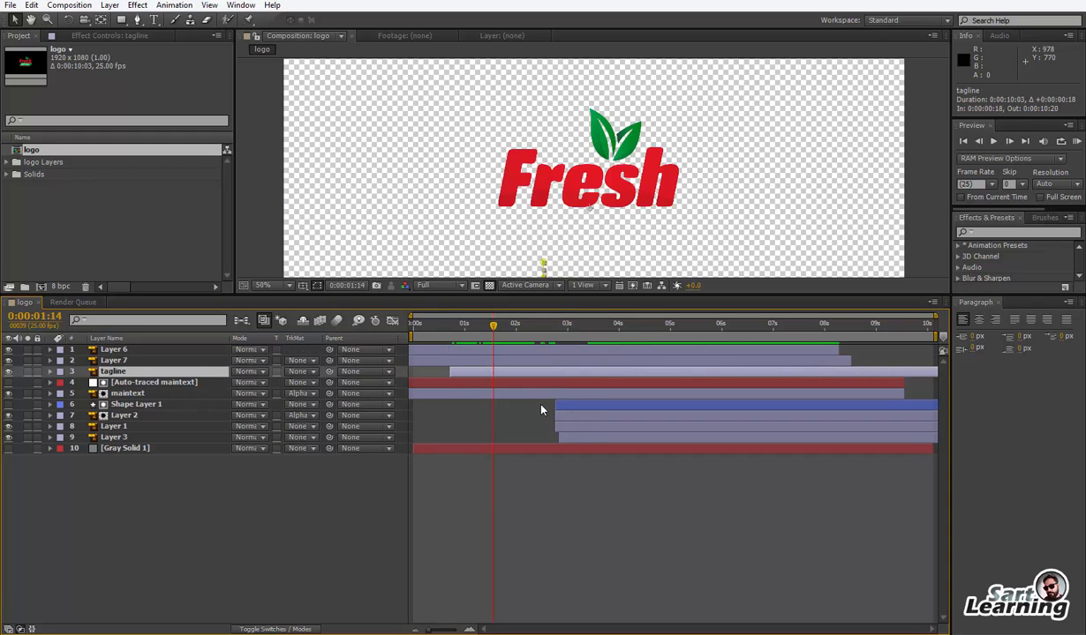
Move Shape Layer 1 and Layers 2, 1 and 3 together 0:00:01:08 earlier, and preview the sequence to 0:00:03:13
left_click_drag(562, 438, 505, 438)
key("ctrl+z")
left_click_drag(543, 405, 520, 444)
left_click(591, 438)
left_click(596, 407, "shift")
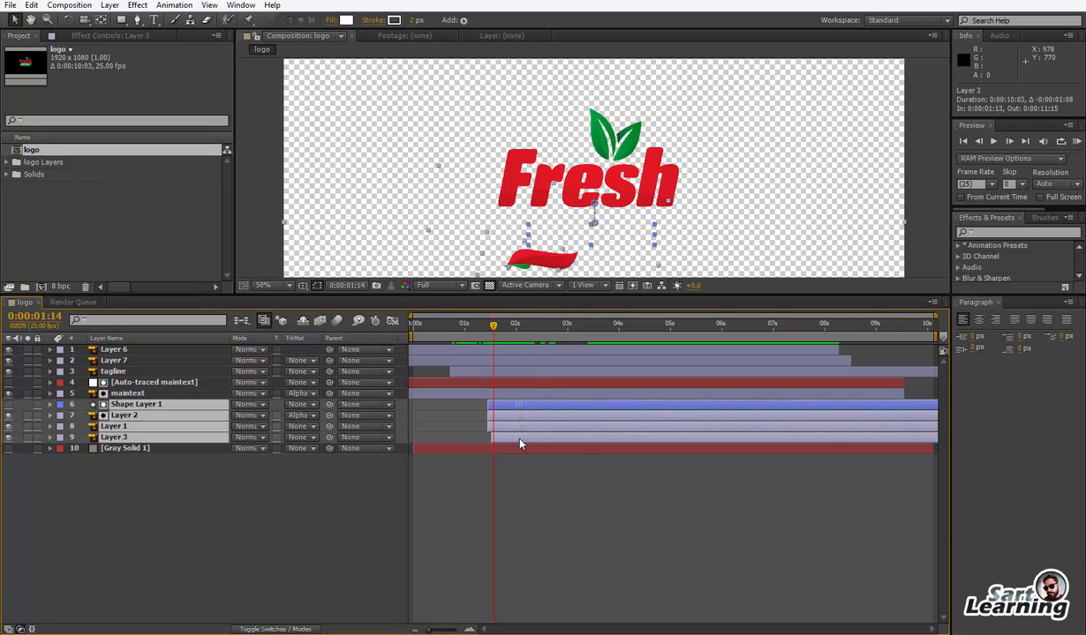
left_click_drag(494, 326, 594, 393)
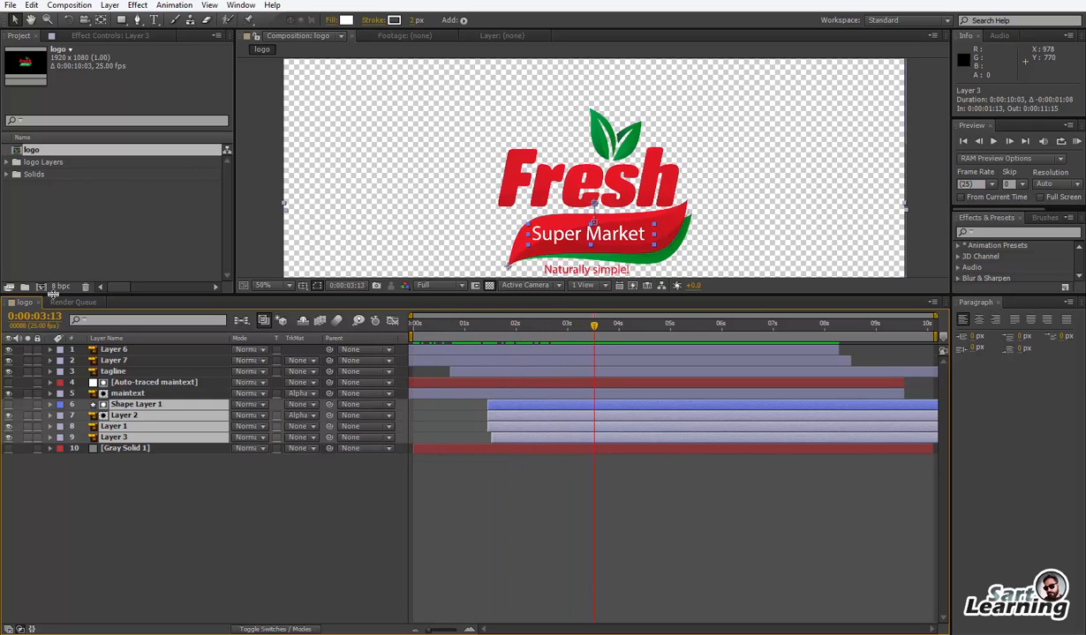
Nest the logo composition in a new composition and place a light gray solid (RGB 229, 229, 229) beneath it
left_click_drag(20, 152, 24, 286)
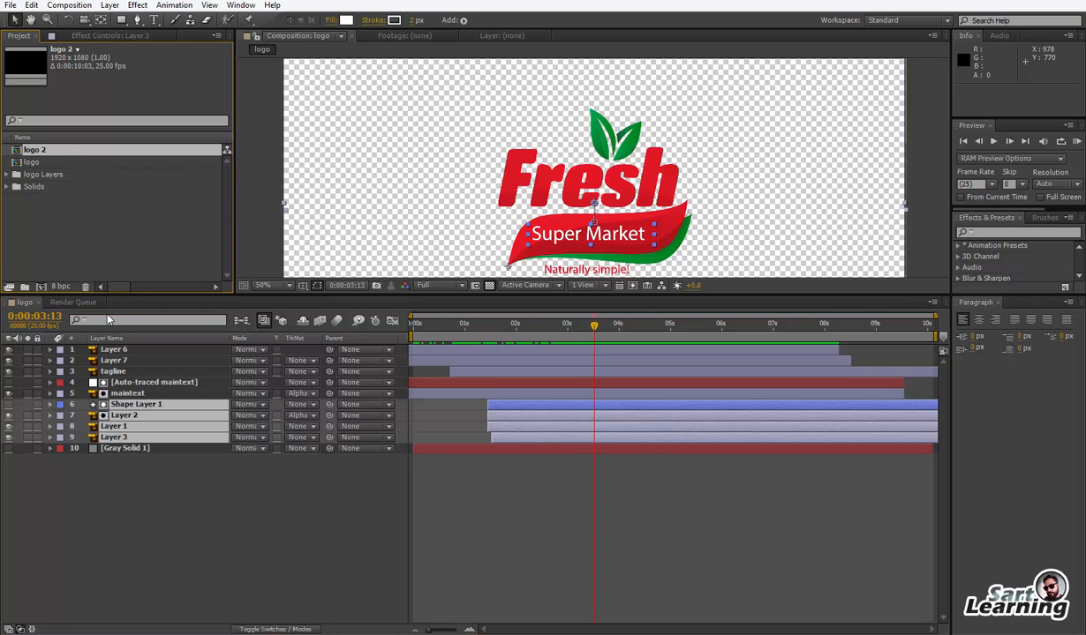
right_click(259, 436)
mouse_move(281, 436)
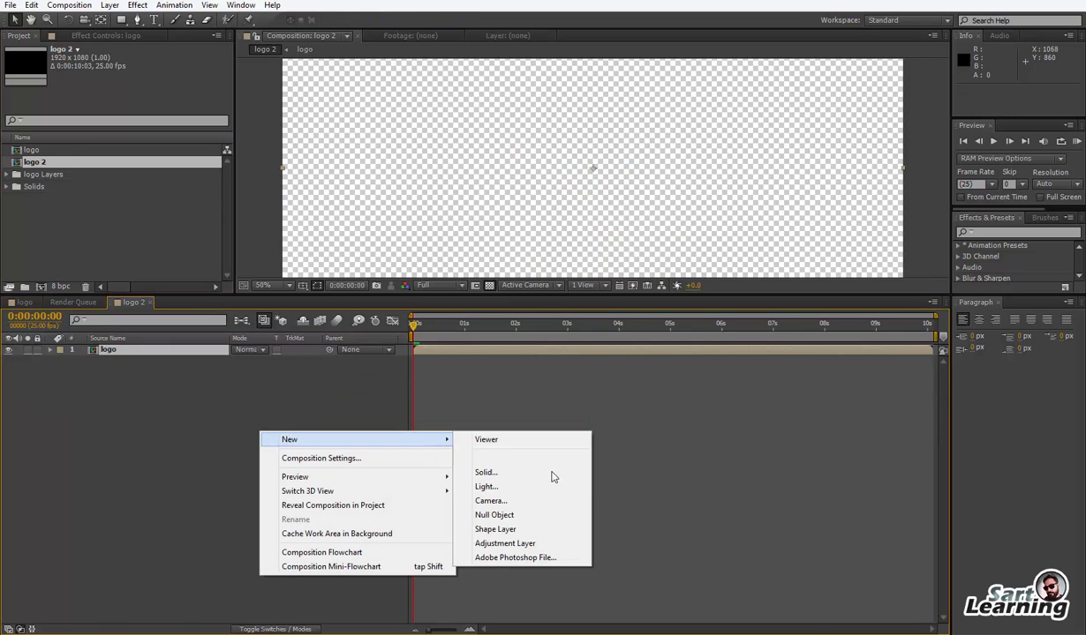
left_click(465, 473)
left_click(772, 391)
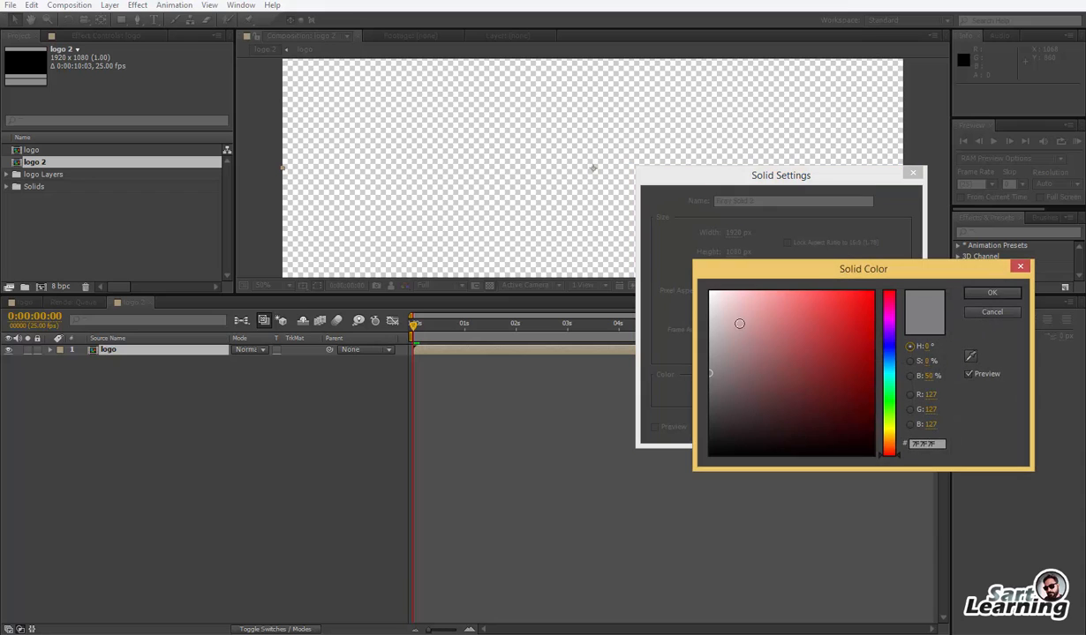
left_click(996, 293)
left_click(812, 430)
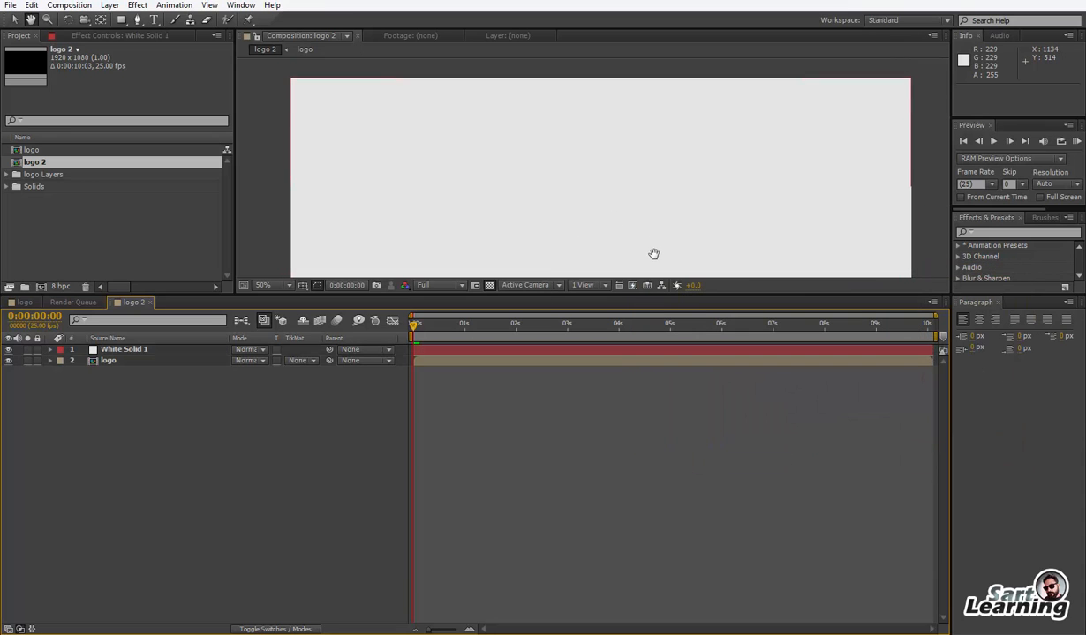
left_click_drag(141, 350, 193, 366)
Enlarge the composition viewer, fit the whole frame in it, and scrub through the logo animation
scroll(594, 181, "down", 3)
scroll(594, 181, "up", 1)
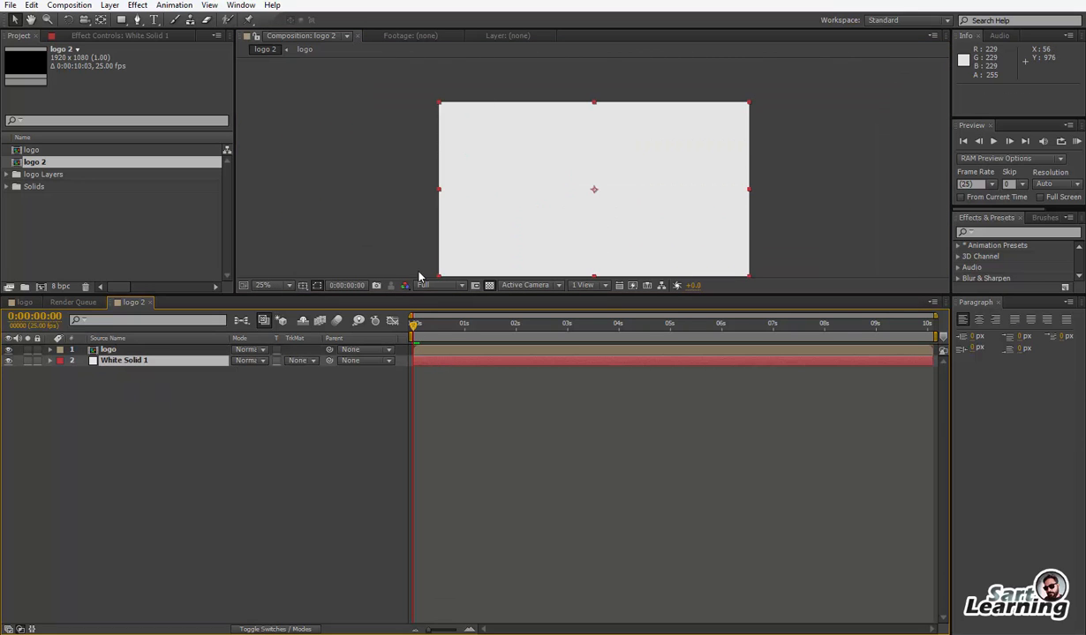
left_click_drag(409, 309, 410, 491)
scroll(759, 344, "up", 2)
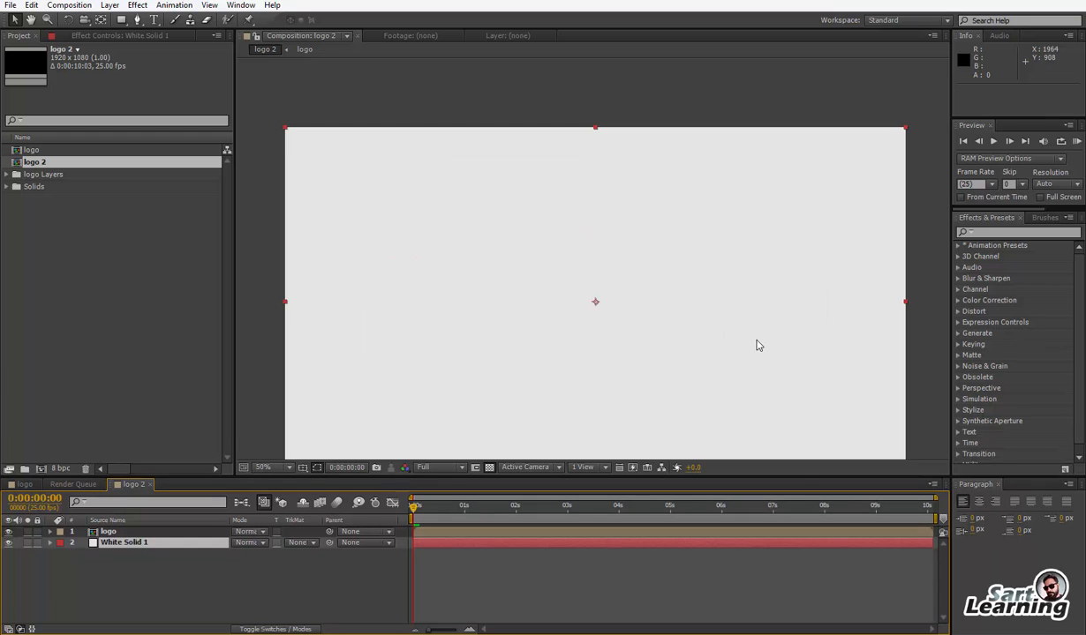
left_click(263, 467)
left_click(290, 235)
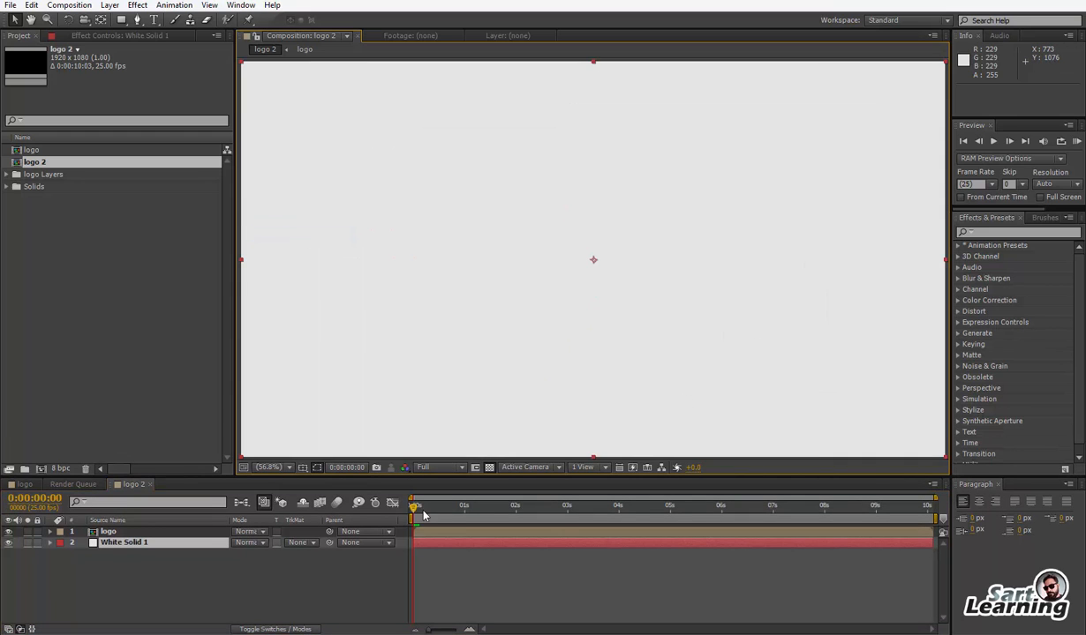
left_click_drag(414, 510, 598, 524)
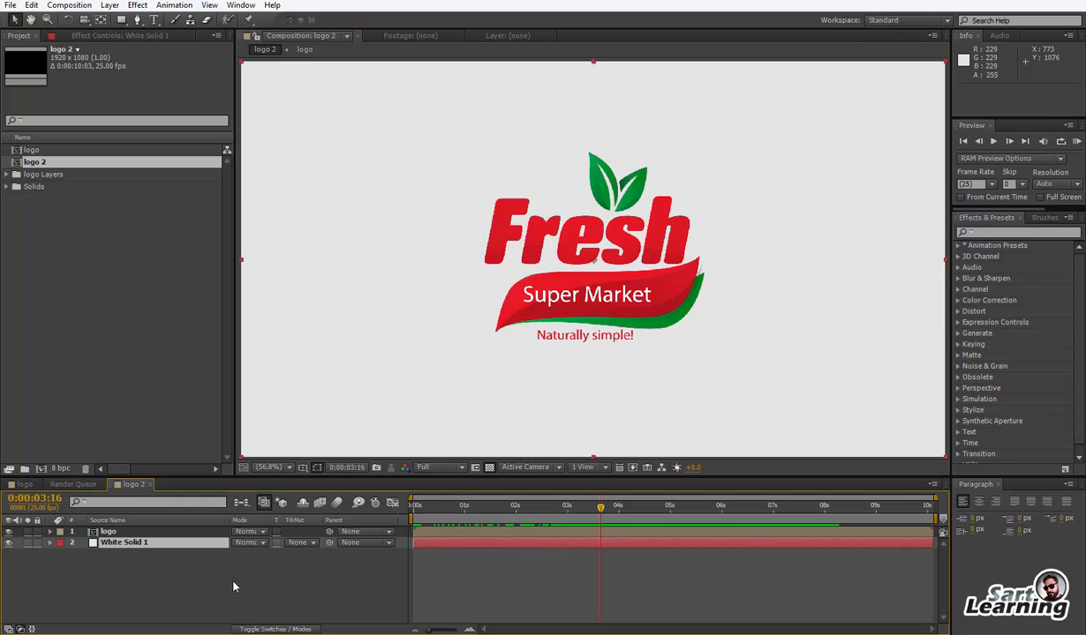
left_click(256, 627)
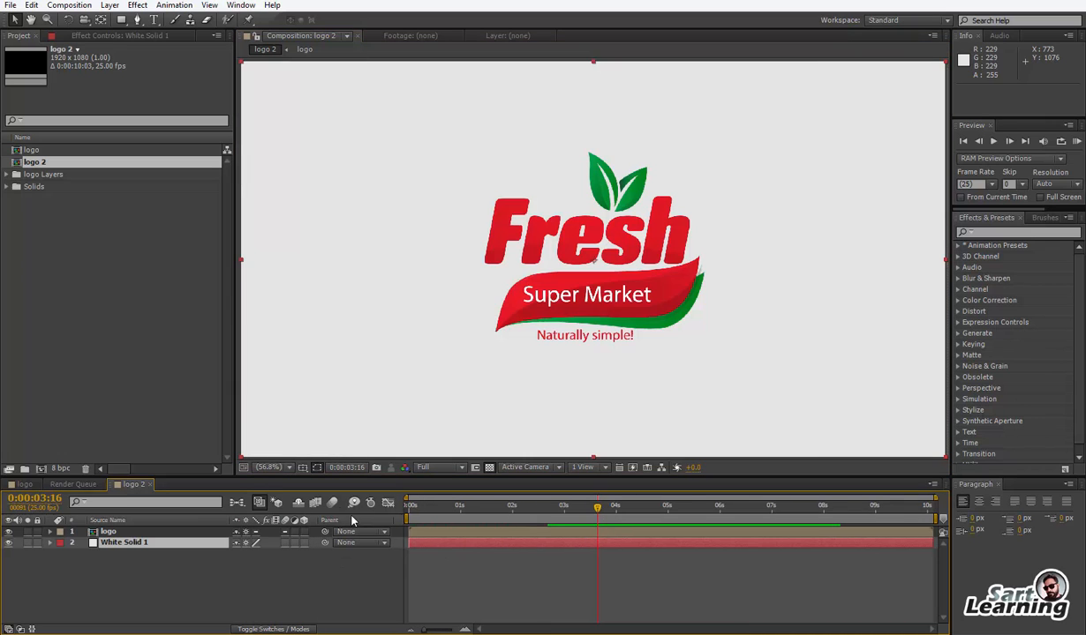
left_click(471, 582)
left_click_drag(418, 513, 565, 527)
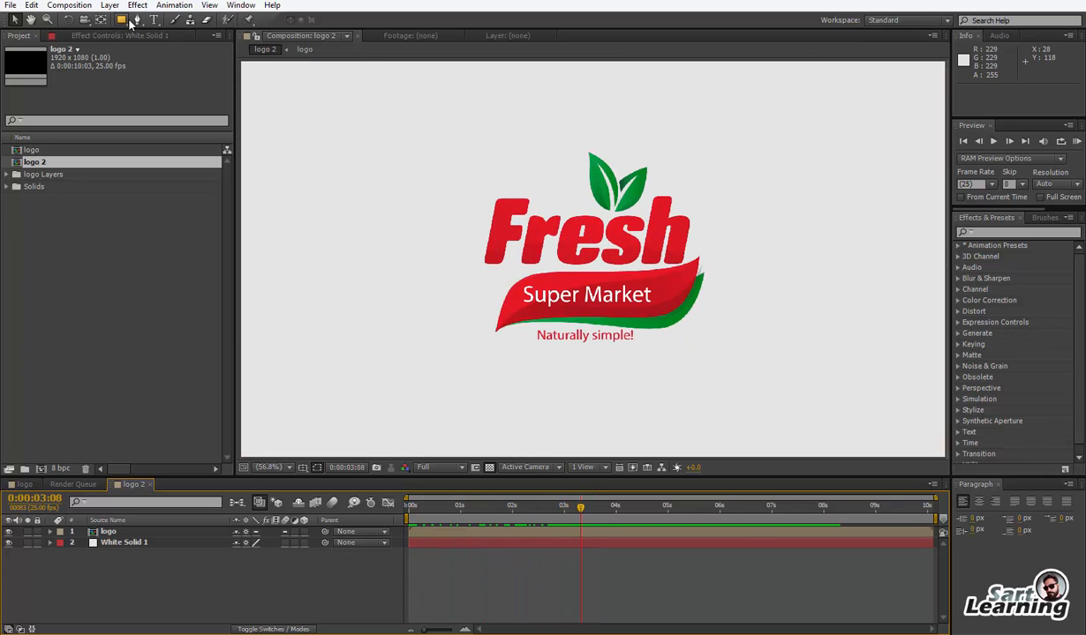
Create a 1920 x 1080 dark gray solid (RGB 98, 98, 98) above the logo layer
right_click(260, 597)
mouse_move(415, 451)
left_click(516, 494)
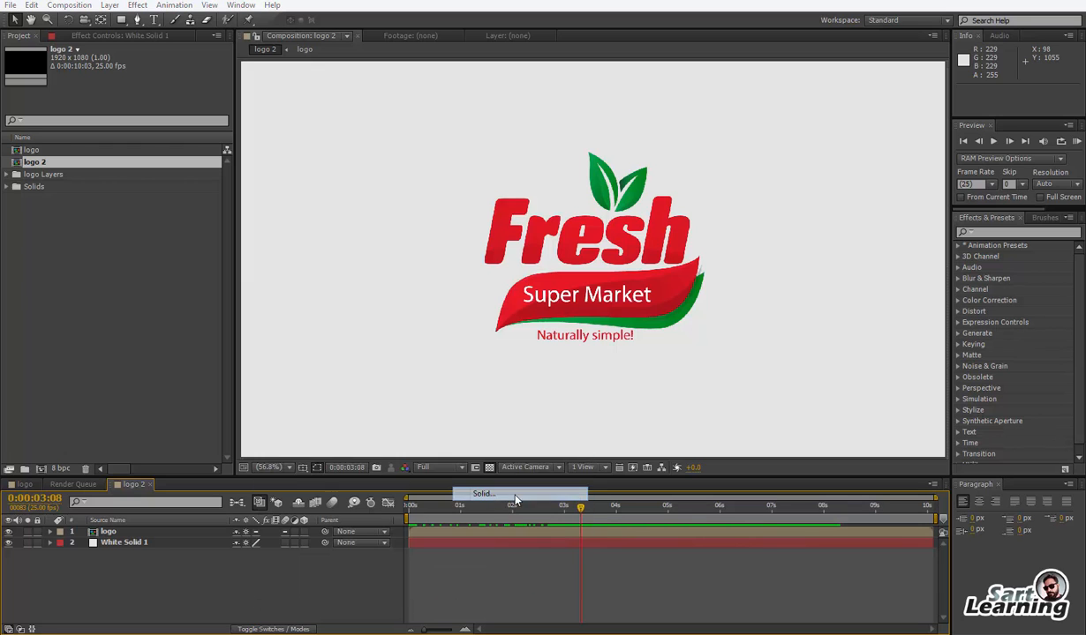
left_click(772, 388)
mouse_move(694, 416)
left_mouse_down()
mouse_move(667, 405)
mouse_move(688, 392)
left_mouse_up()
left_click(976, 298)
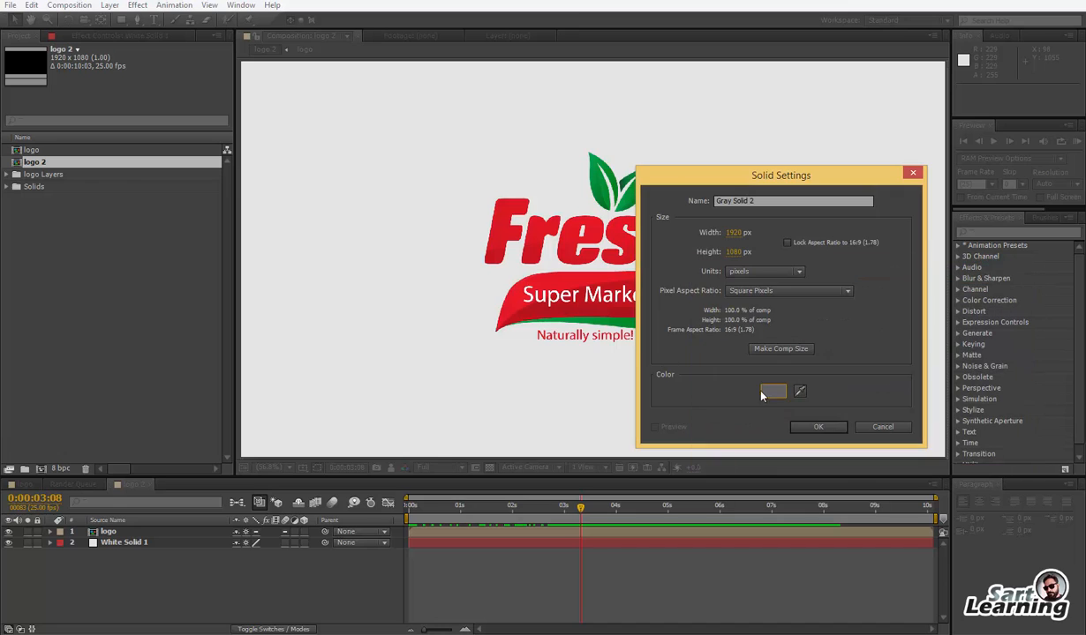
left_click(814, 424)
Draw a flat elliptical mask about 560 by 58 pixels on the dark gray solid, just below the tagline
left_click(121, 22)
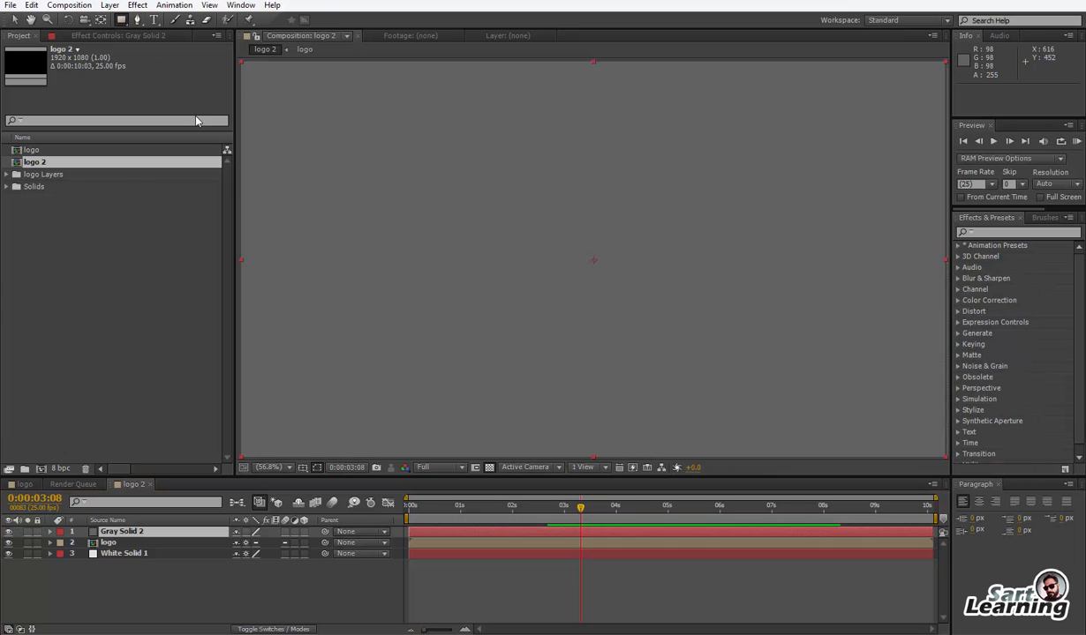
left_click_drag(121, 22, 162, 51)
left_click_drag(495, 345, 699, 365)
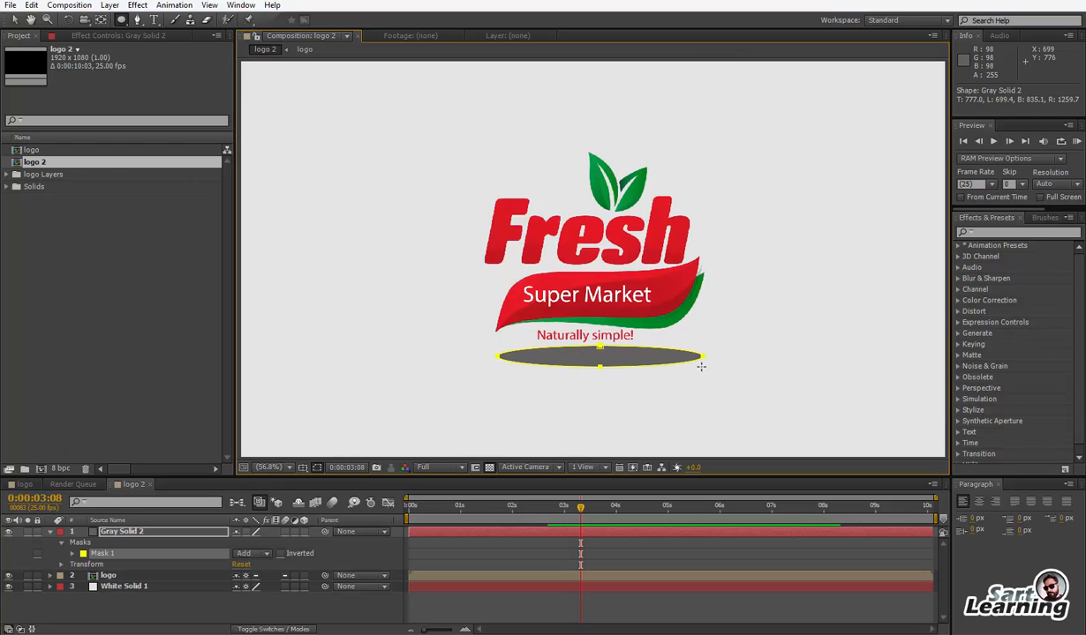
Feather the ellipse mask on the dark gray solid by 59 pixels and widen the ellipse slightly on both sides
key("f")
left_click_drag(251, 555, 712, 360)
key("v")
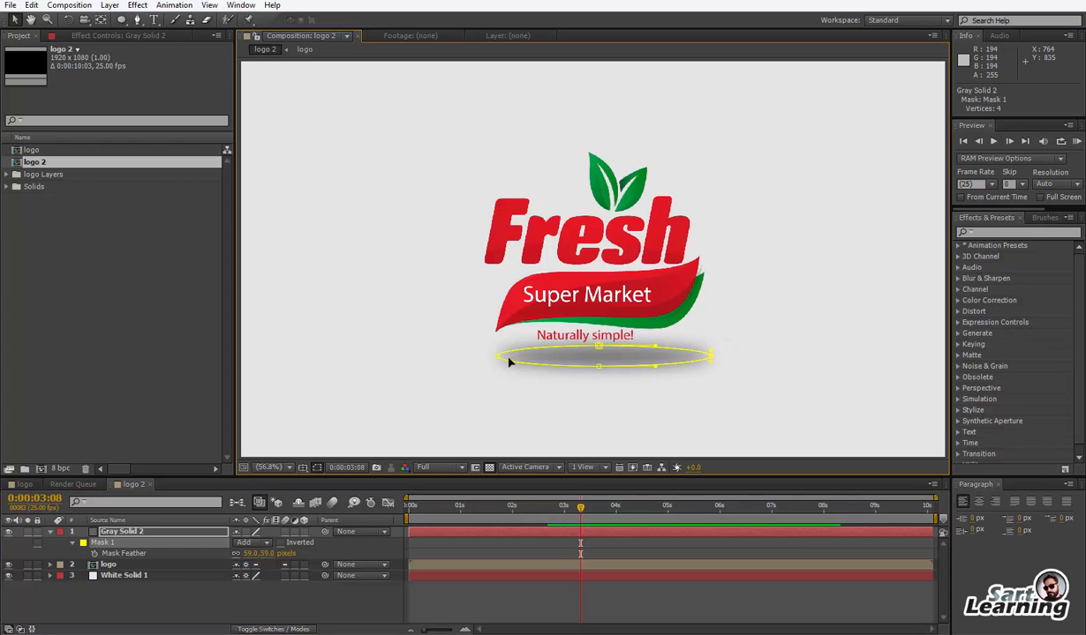
left_click_drag(495, 360, 476, 362)
Lower the shadow mask's opacity to 46%
left_click_drag(517, 505, 567, 510)
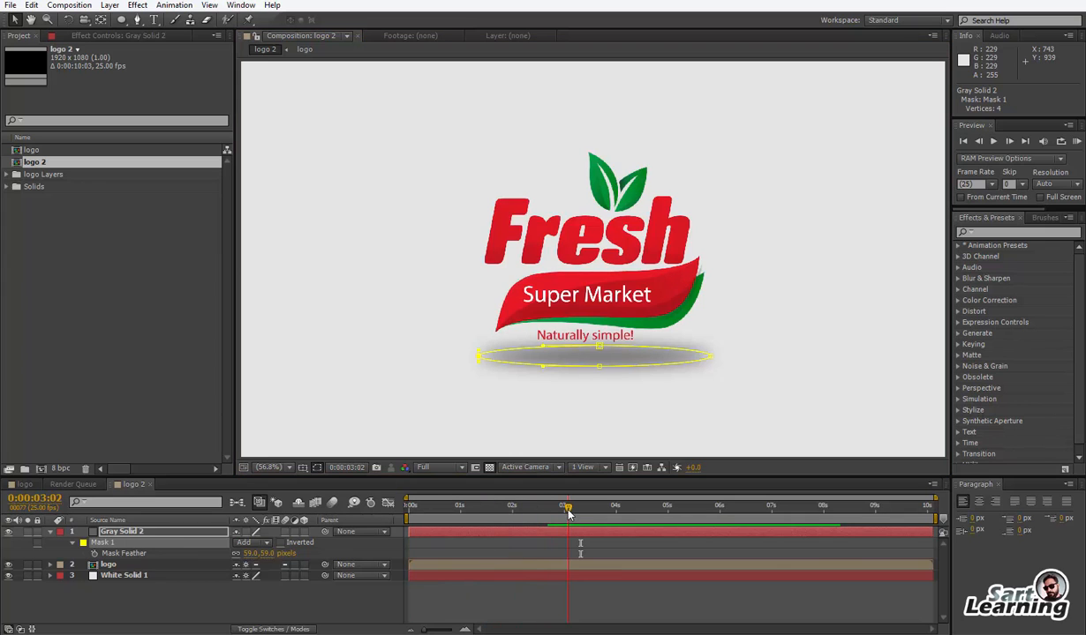
left_click(538, 532)
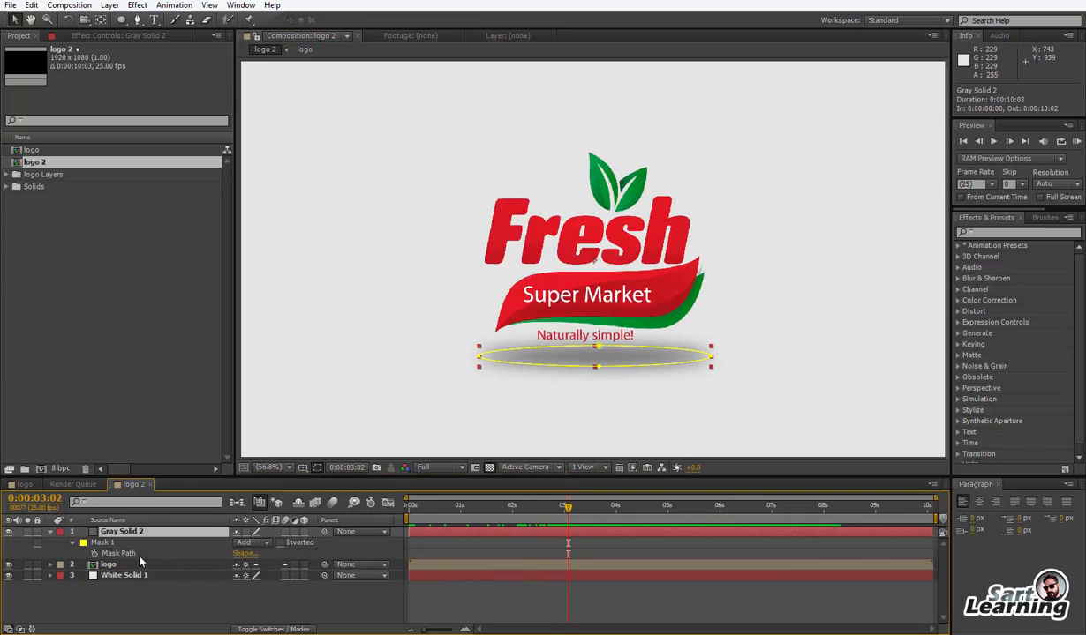
key("m")
key("m")
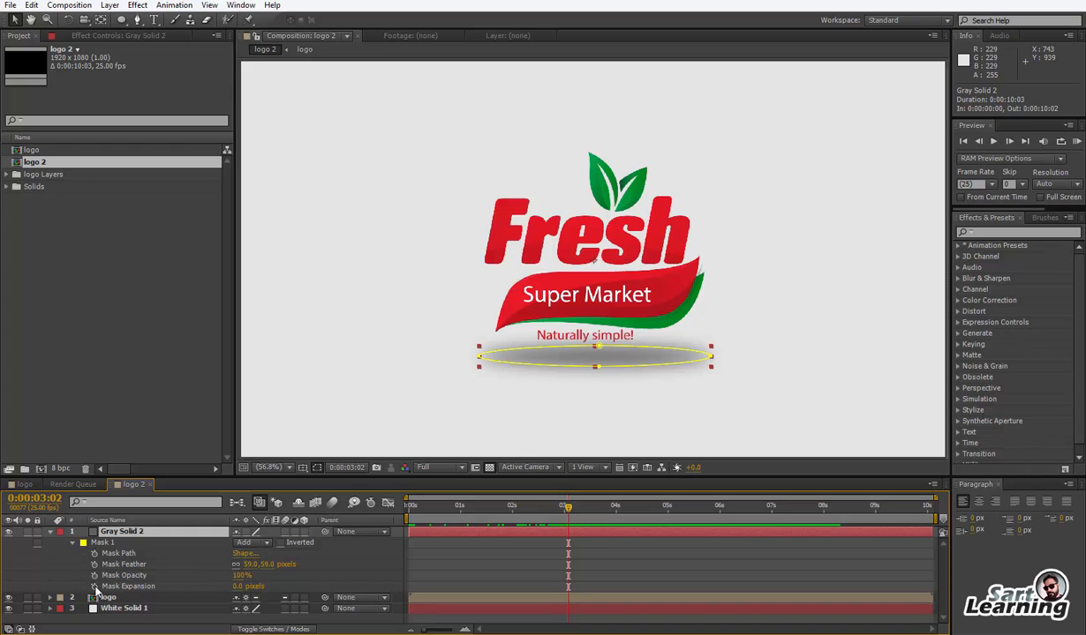
left_click_drag(241, 575, 209, 583)
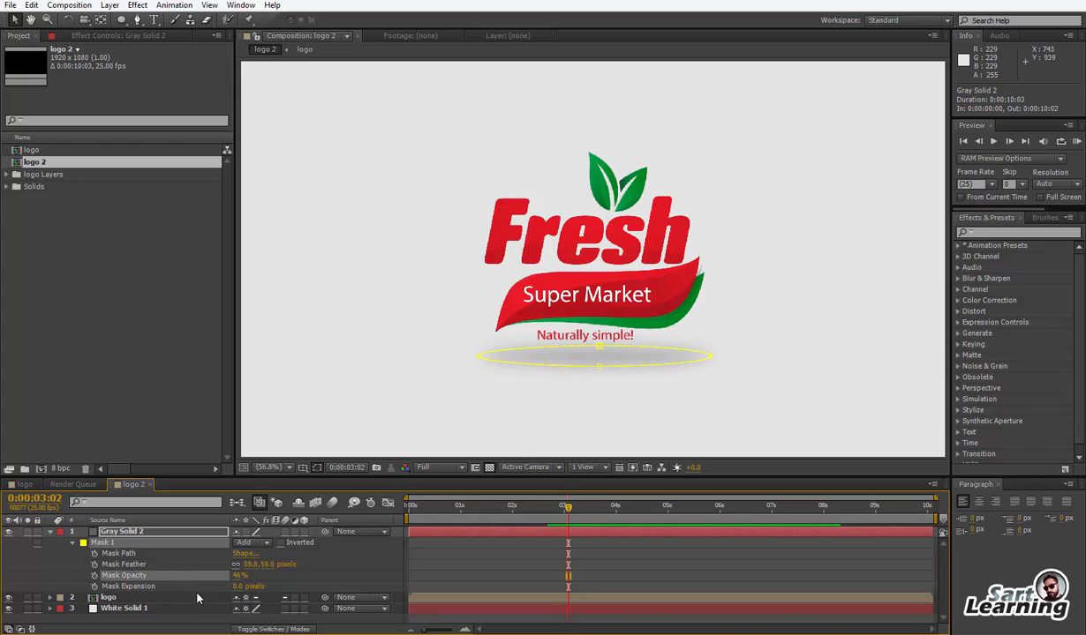
Keyframe the shadow's mask expansion from -60 pixels at 0:00:01:12 to 0 pixels at 0:00:02:00 and scrub through the growth
left_click(95, 586)
left_click_drag(568, 588, 577, 589)
mouse_move(499, 507)
left_mouse_down()
mouse_move(540, 518)
mouse_move(432, 510)
mouse_move(510, 511)
left_mouse_up()
left_click_drag(572, 587, 545, 588)
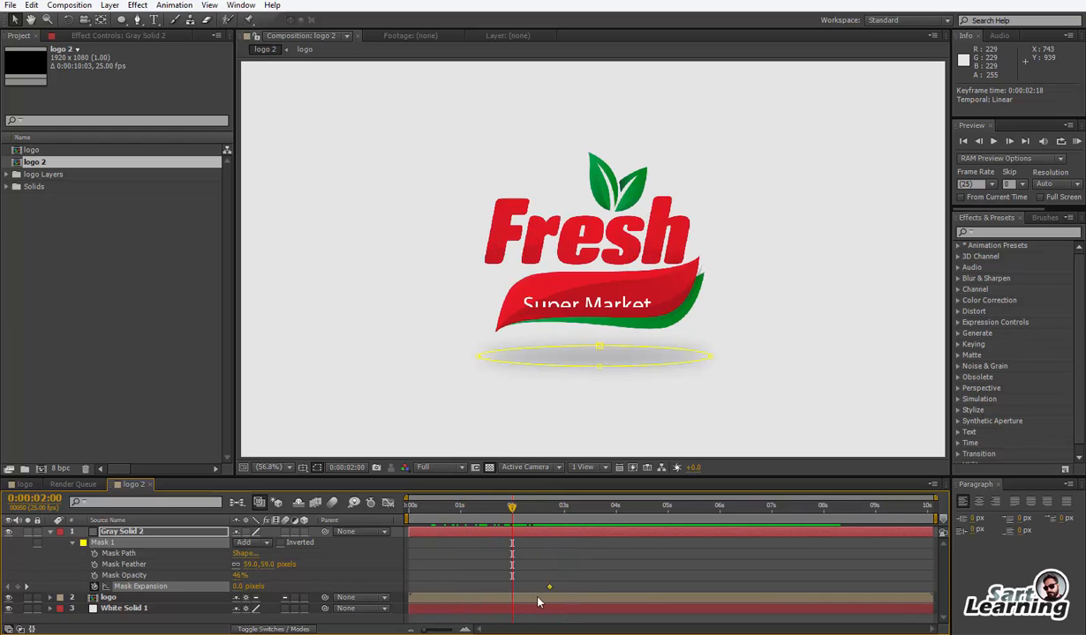
left_click(484, 508)
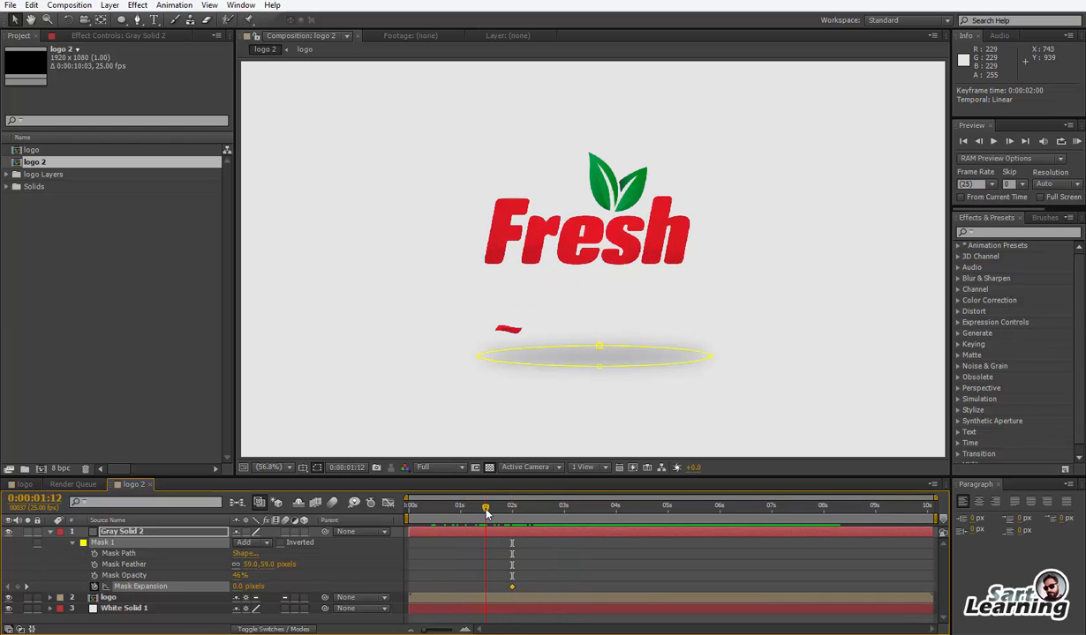
left_click_drag(225, 586, 196, 592)
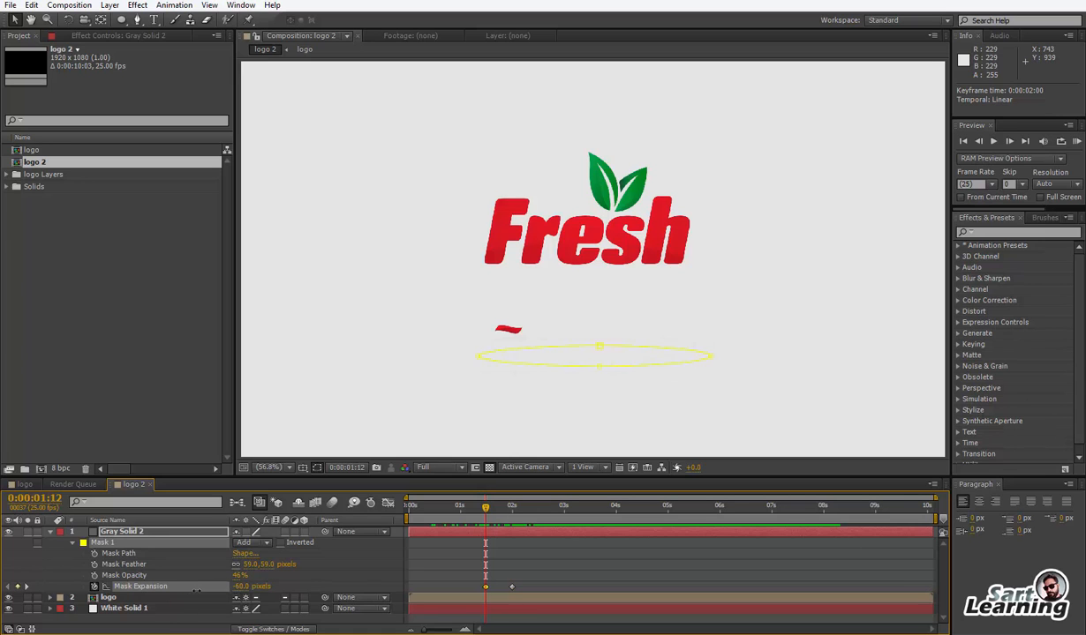
left_click(514, 559)
left_click_drag(461, 510, 608, 511)
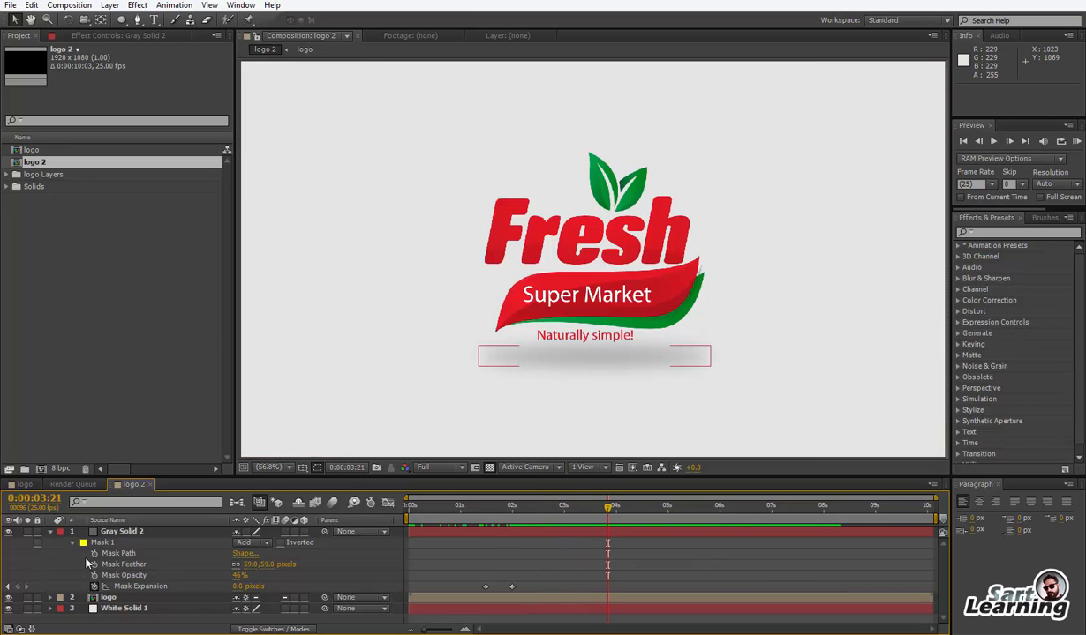
Add an adjustment layer above all layers and apply the CC Light Sweep effect to it
key("u")
right_click(185, 601)
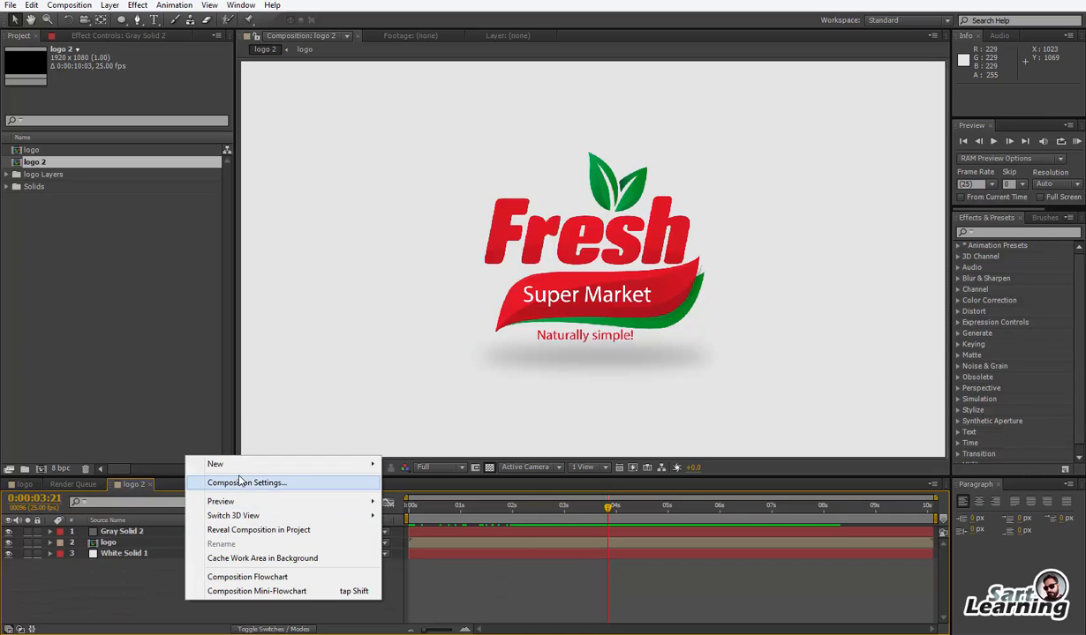
mouse_move(249, 465)
left_click(429, 567)
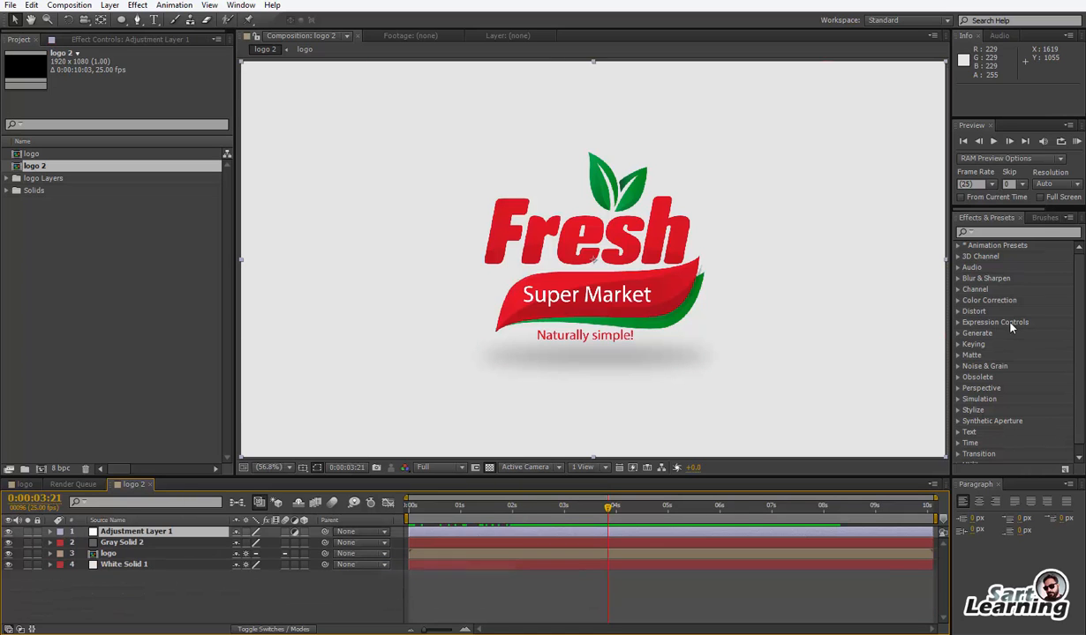
left_click(1030, 233)
type("light sw")
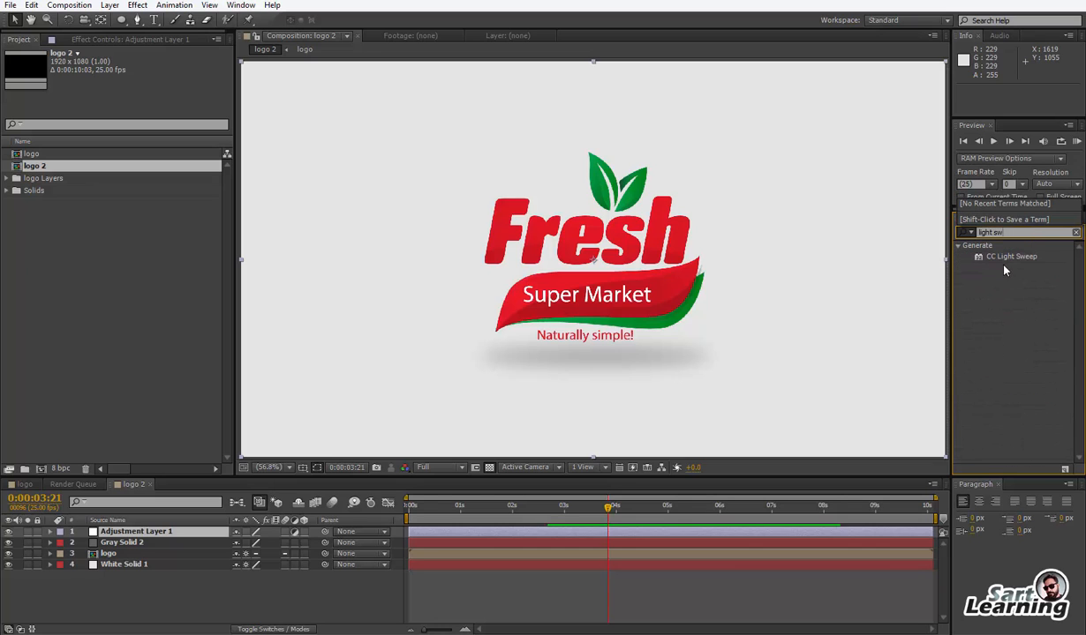
left_click_drag(1006, 256, 499, 533)
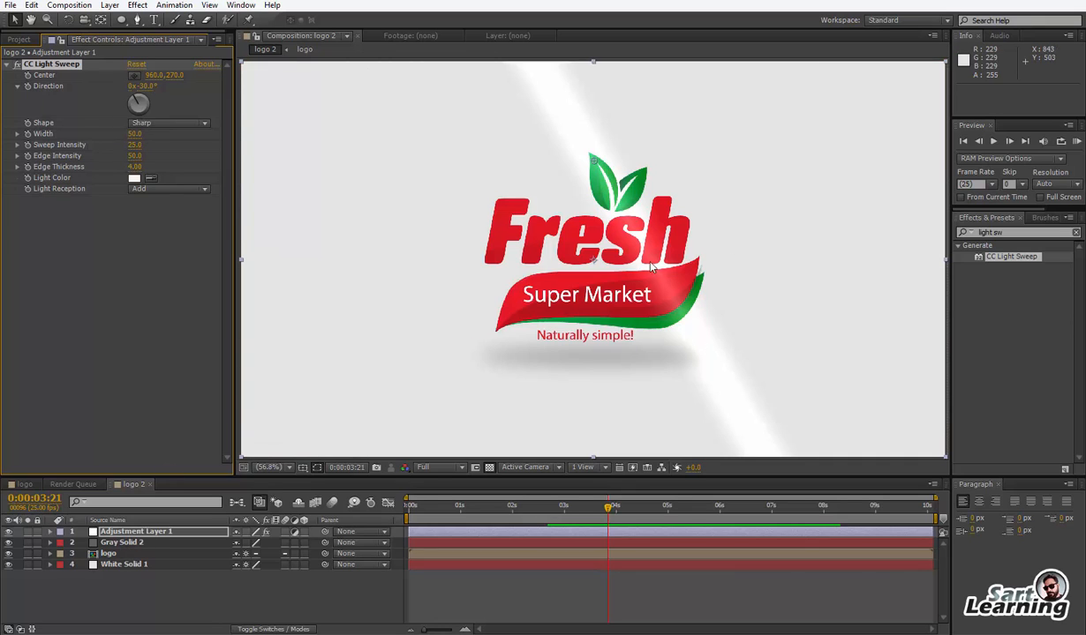
Keyframe the light sweep's center across the logo from 332.8, 747.5 at 0:00:03:21 to 1567.8, 405.7 at 0:00:04:08
left_click(146, 533)
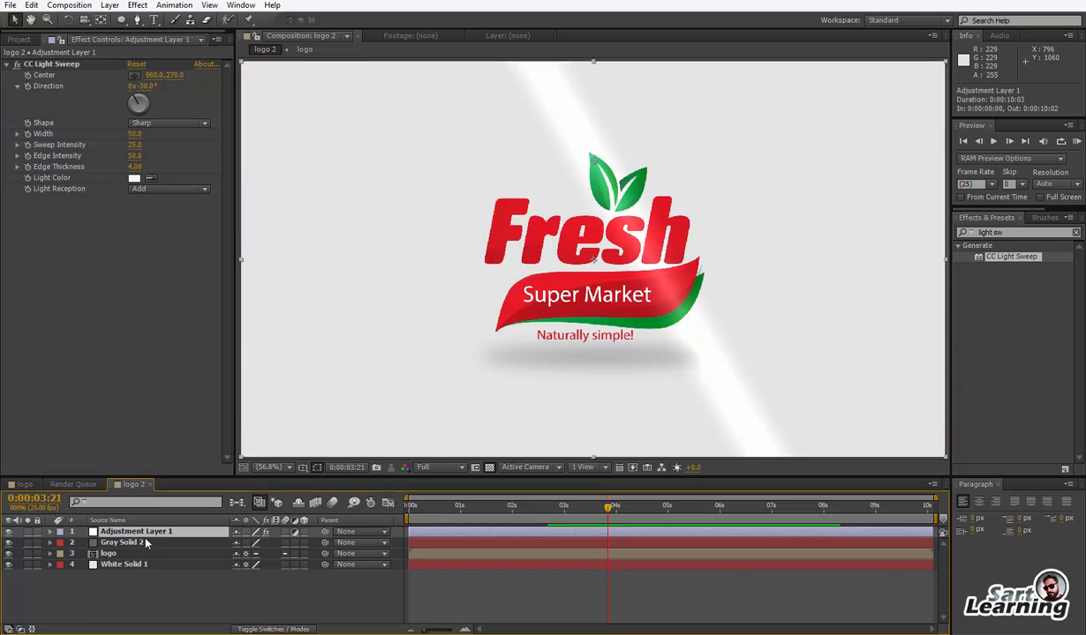
left_click(28, 75)
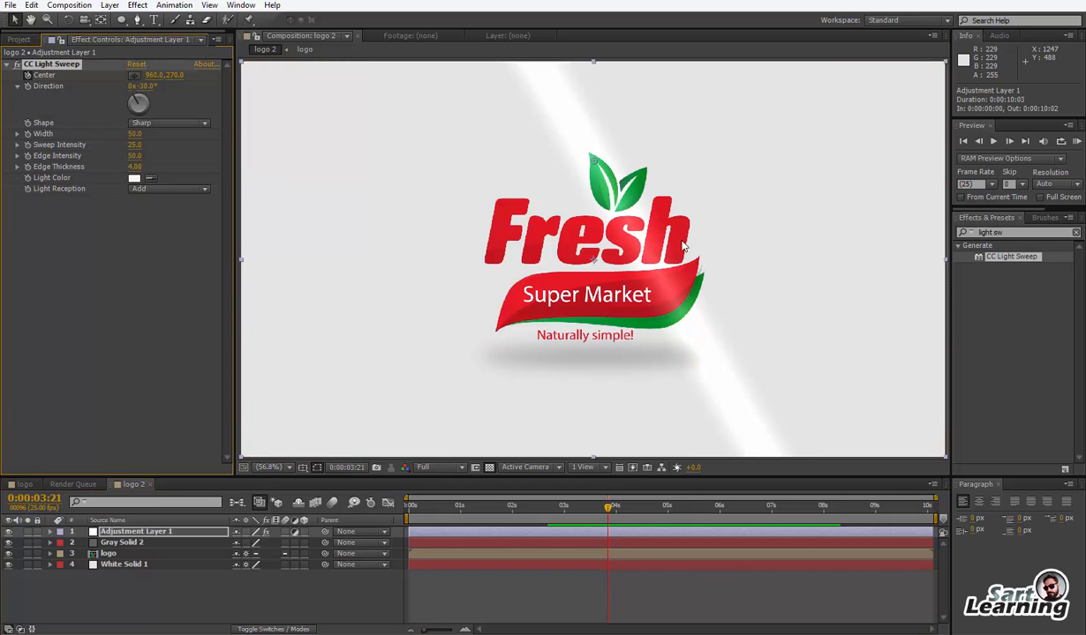
key("u")
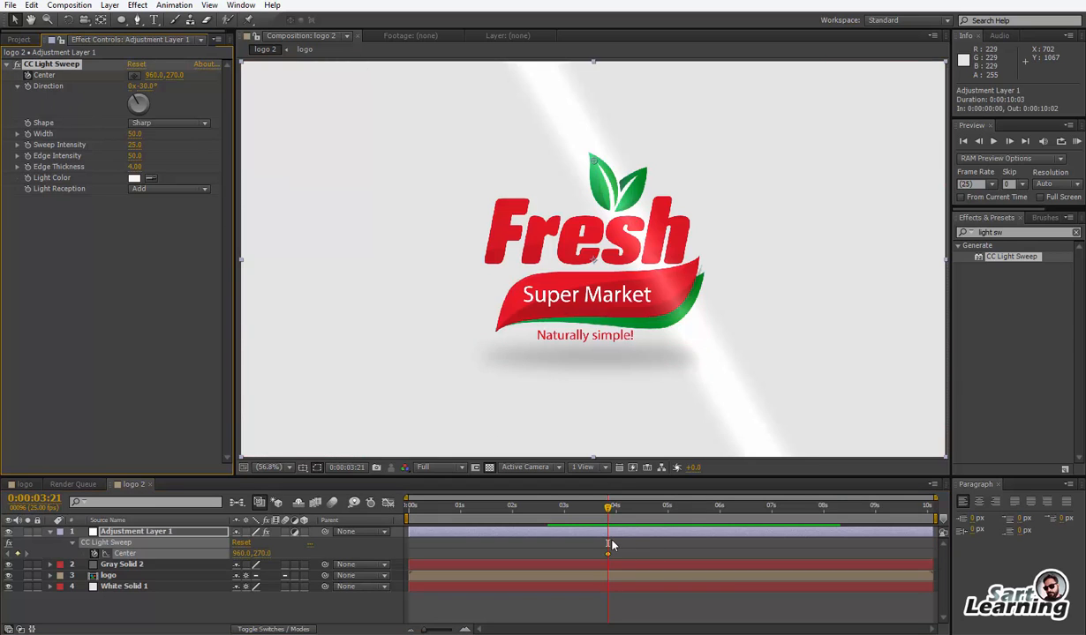
left_click(607, 554)
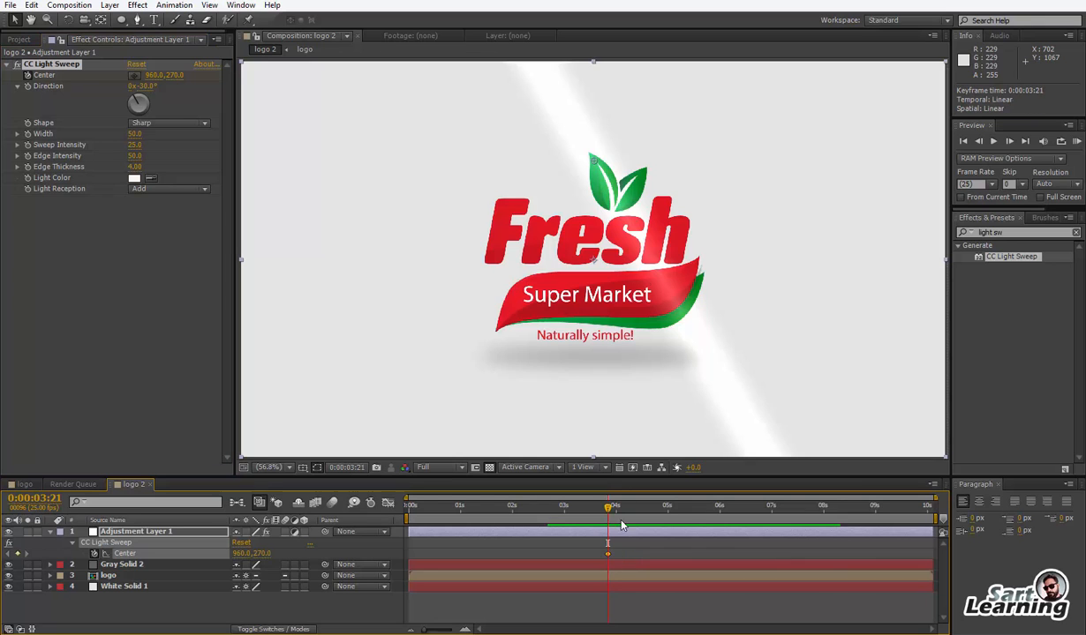
left_click_drag(593, 161, 365, 338)
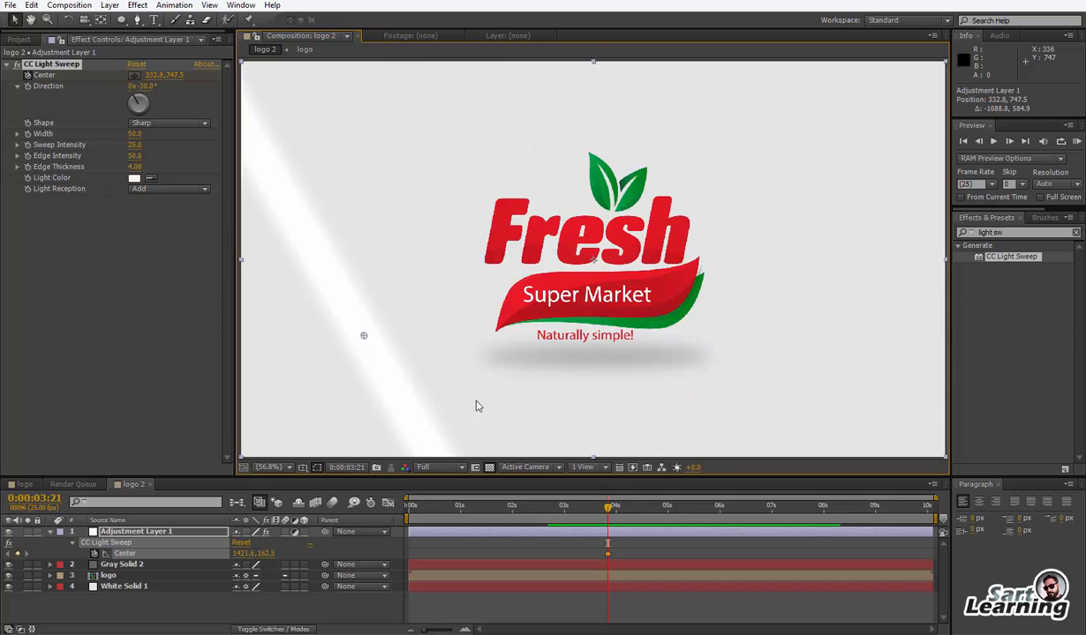
left_click_drag(609, 509, 636, 509)
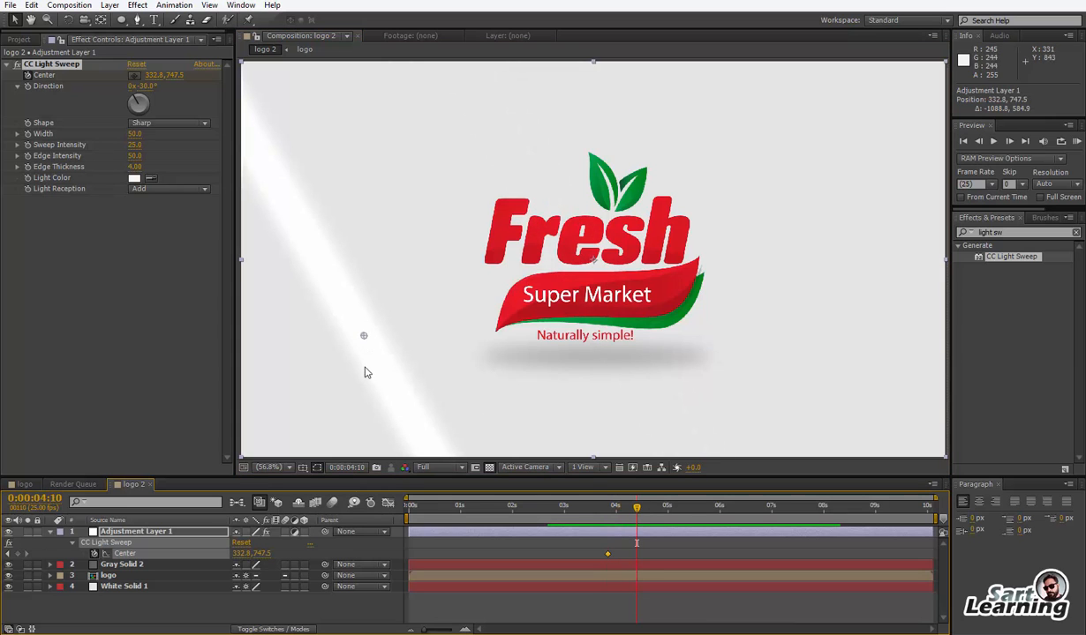
left_click_drag(363, 338, 816, 210)
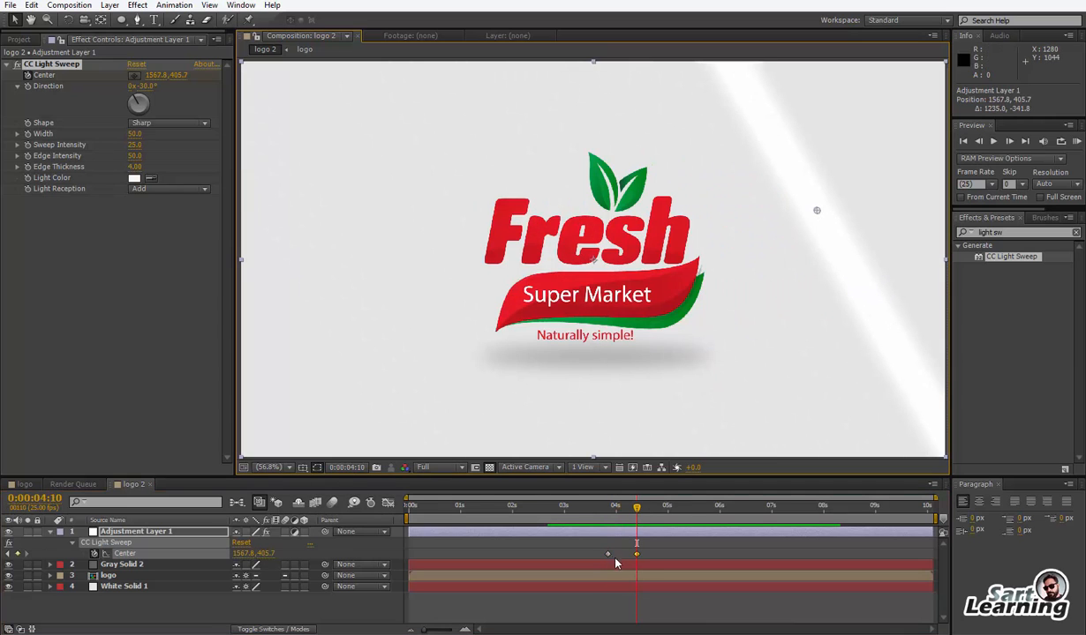
left_click(619, 506)
left_click_drag(636, 554, 633, 560)
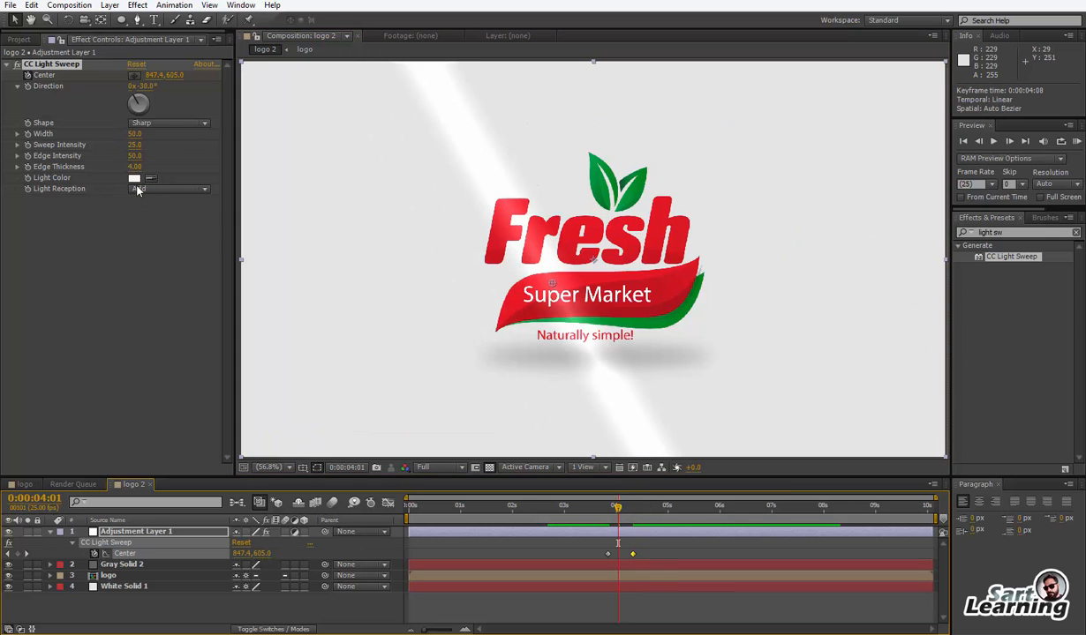
Cut the adjustment layer and paste it back above the other layers
left_click(174, 529)
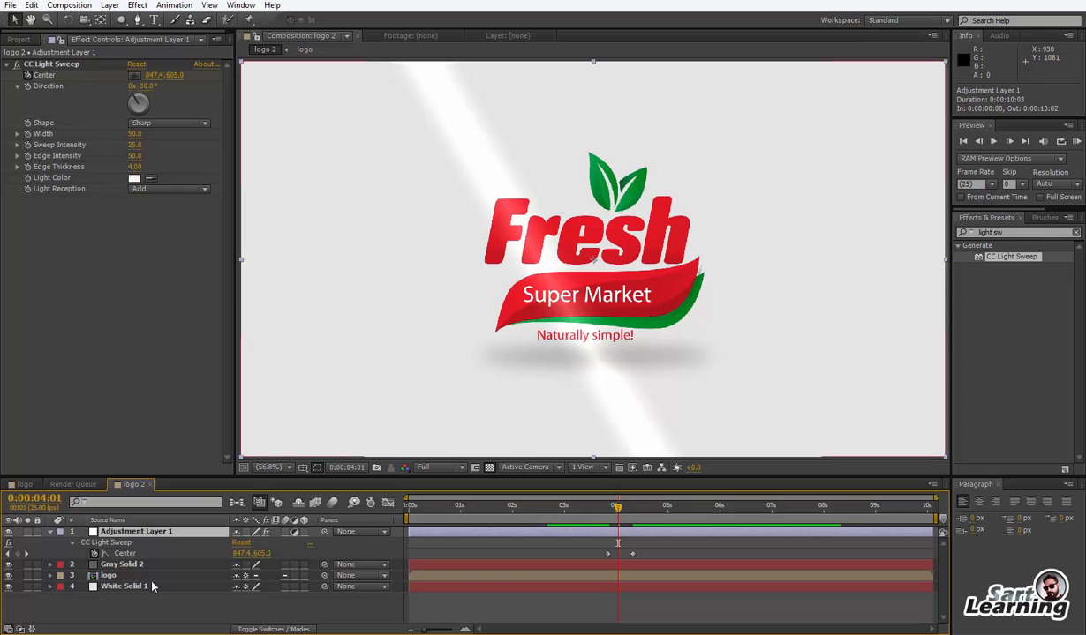
left_click(45, 64)
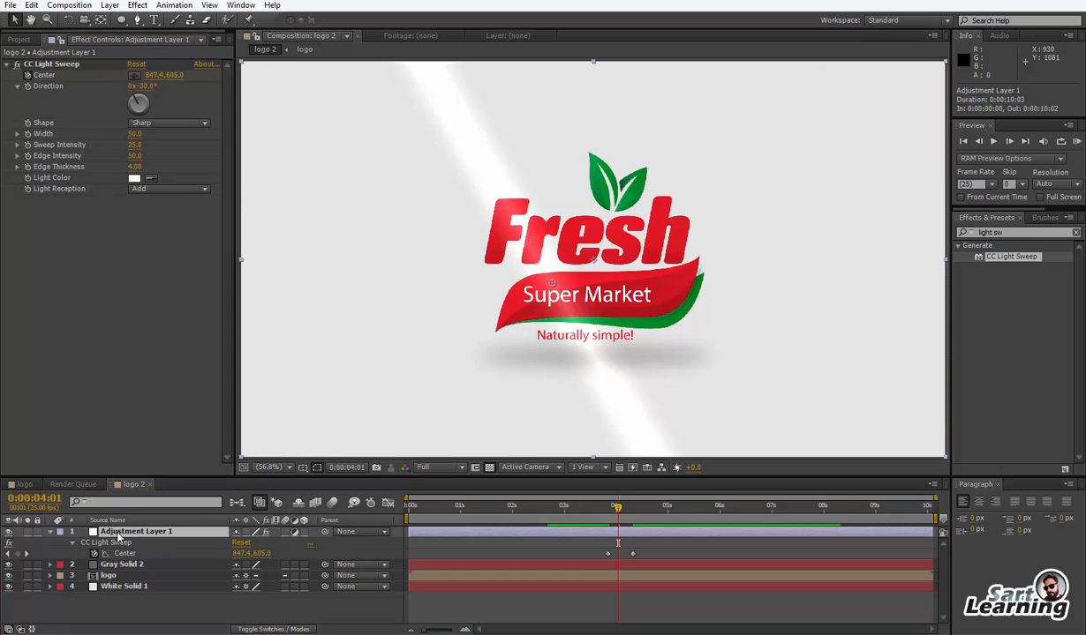
key("ctrl+x")
key("ctrl+v")
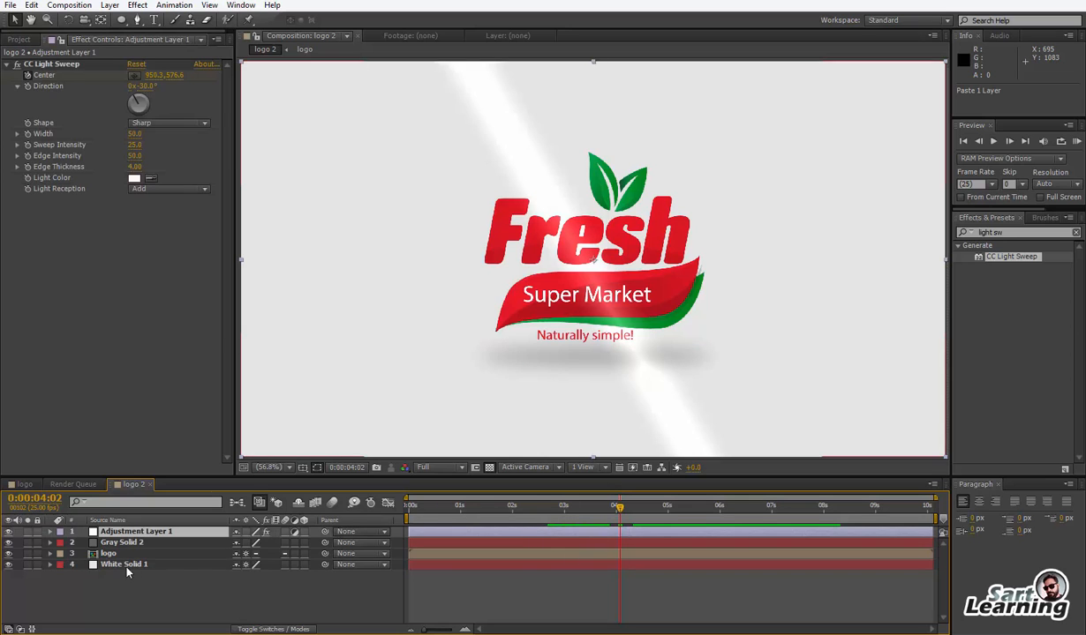
Duplicate the logo layer, move the copy above the adjustment layer, and use it as the adjustment layer's alpha matte
left_click(108, 553)
key("ctrl+d")
left_click_drag(109, 556, 119, 528)
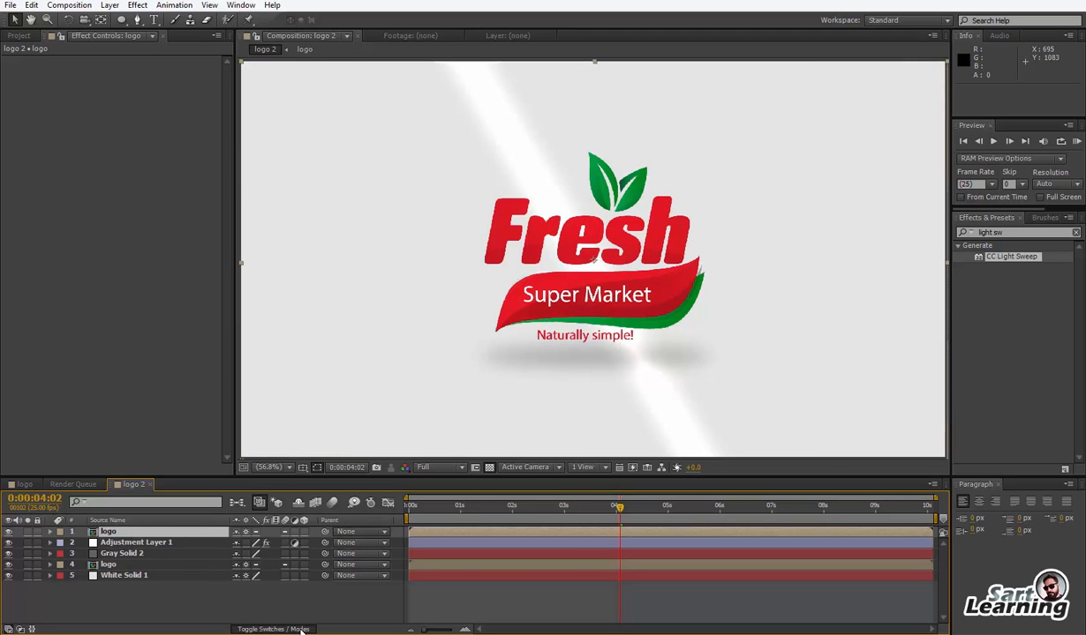
left_click(274, 630)
left_click(305, 542)
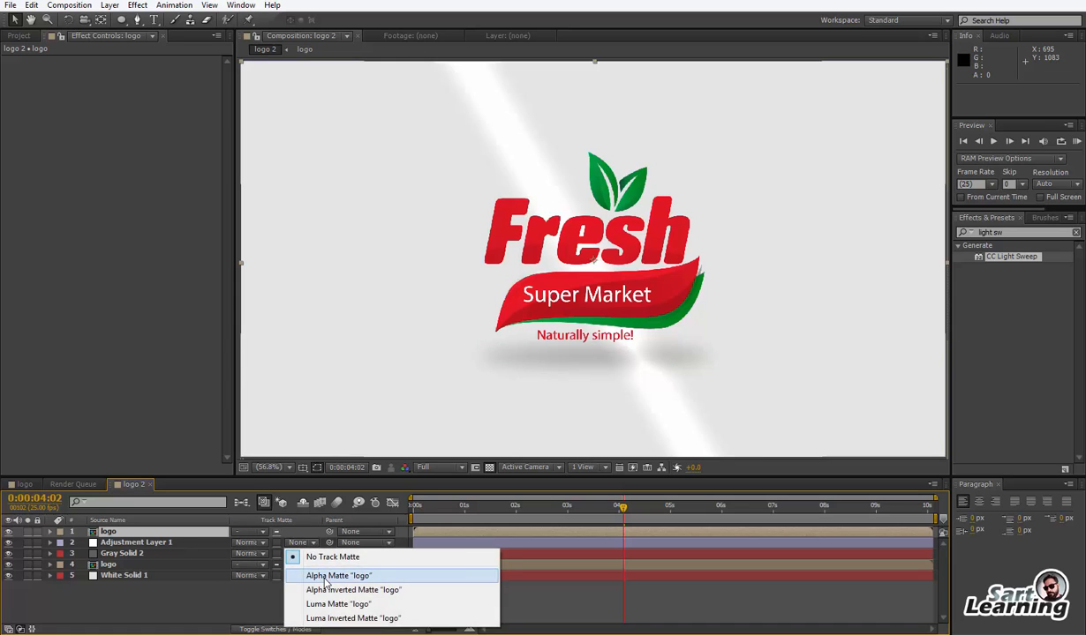
left_click(325, 579)
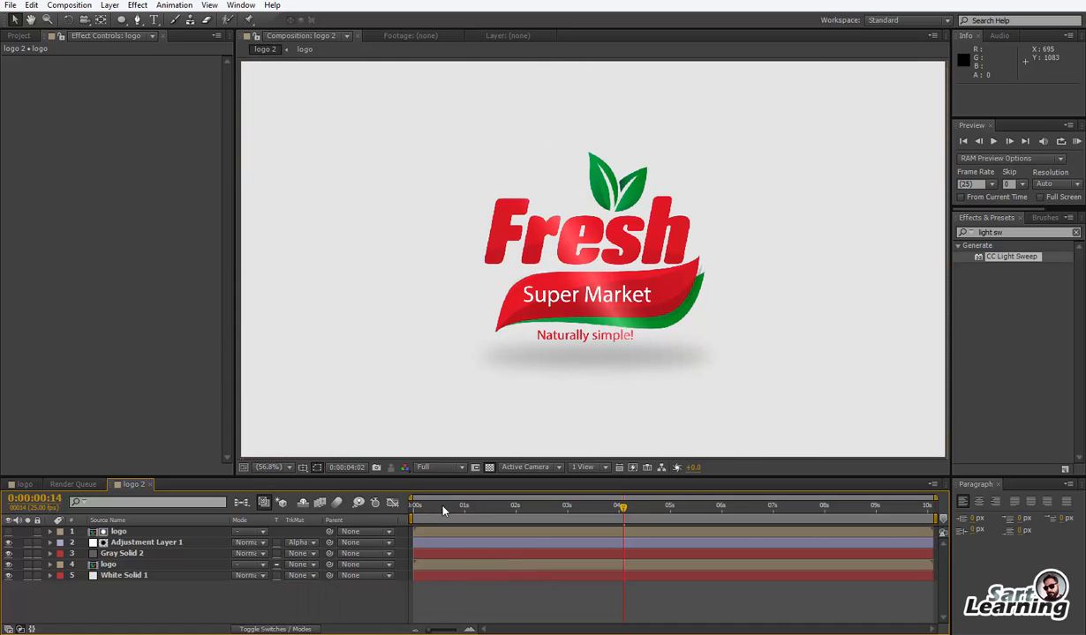
Play the composition from its first frame in the maximized viewer
key("Home")
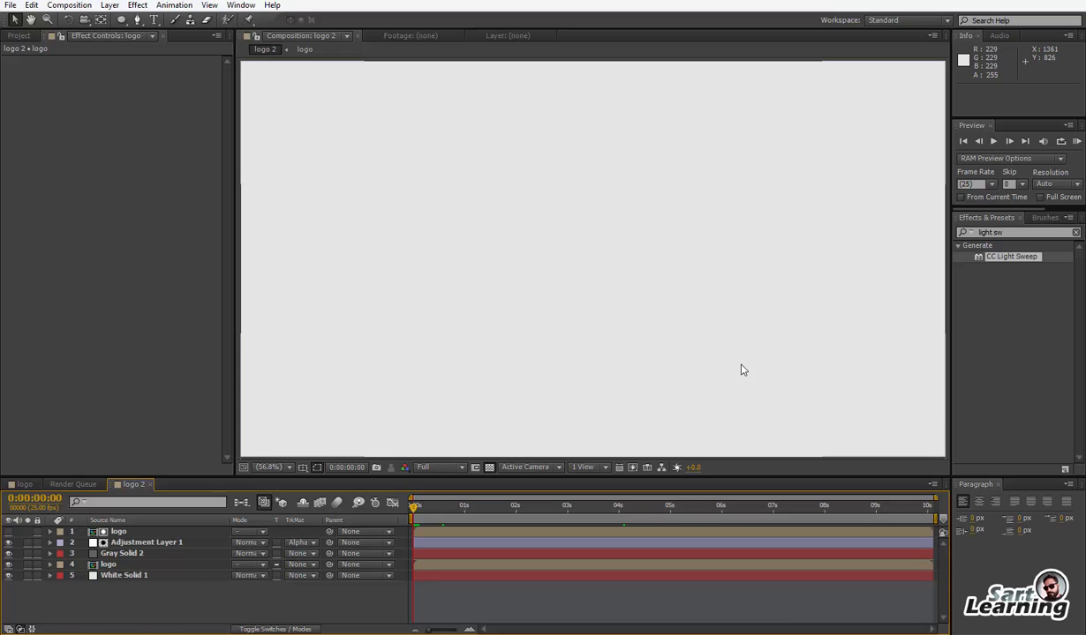
key("grave")
key("space")
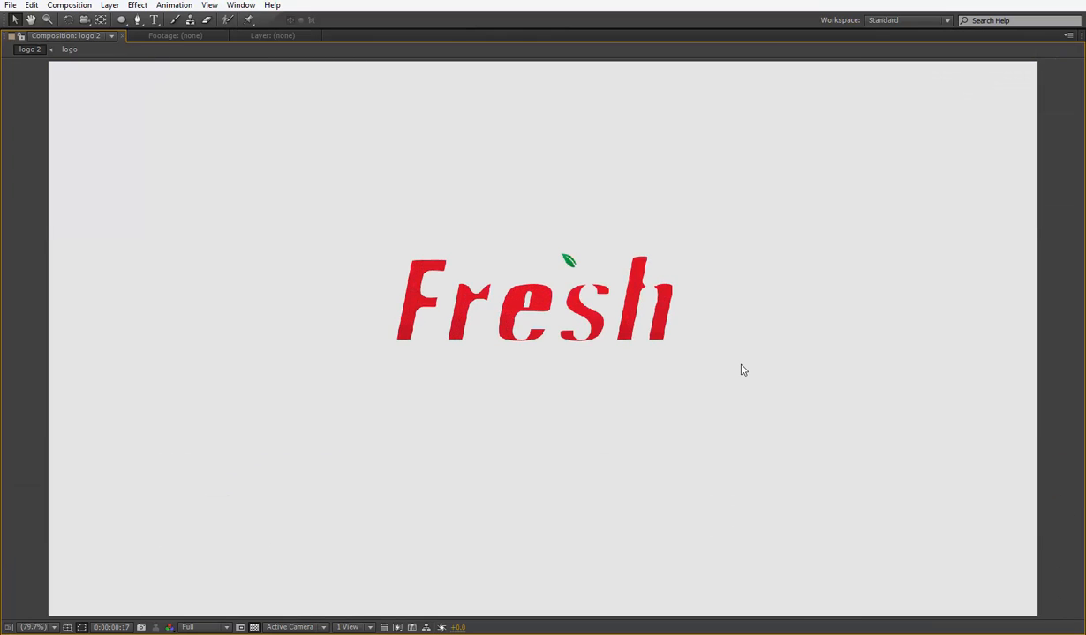